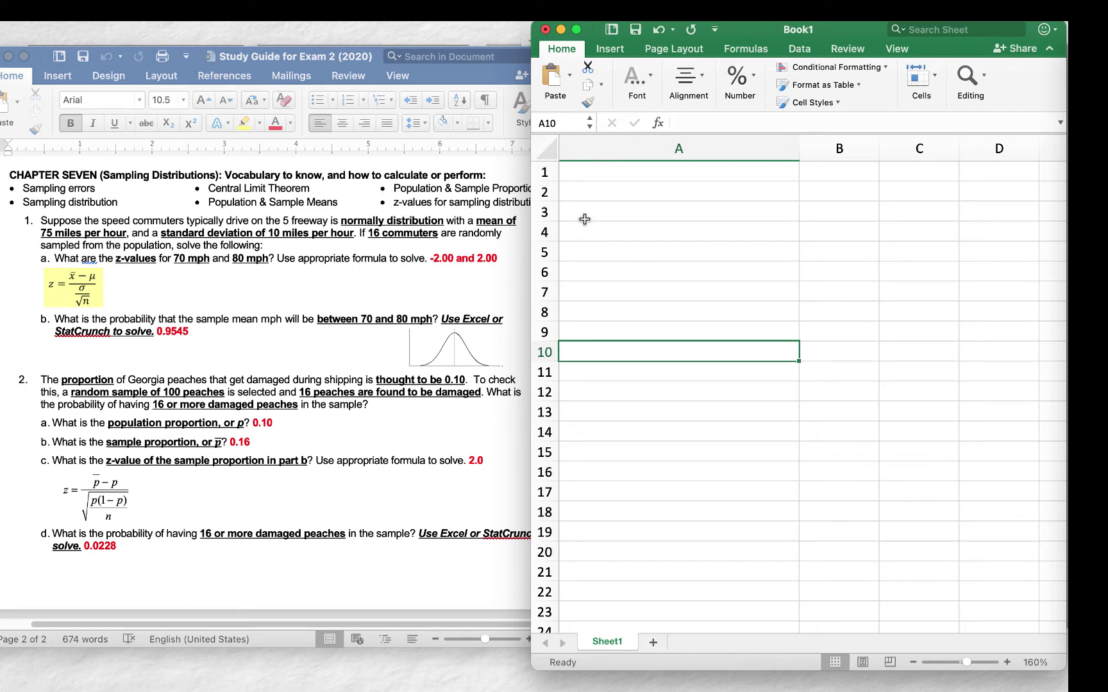
Enter the label "Population Mean" in cell A1 and the value 75 in B1.
click(596, 172)
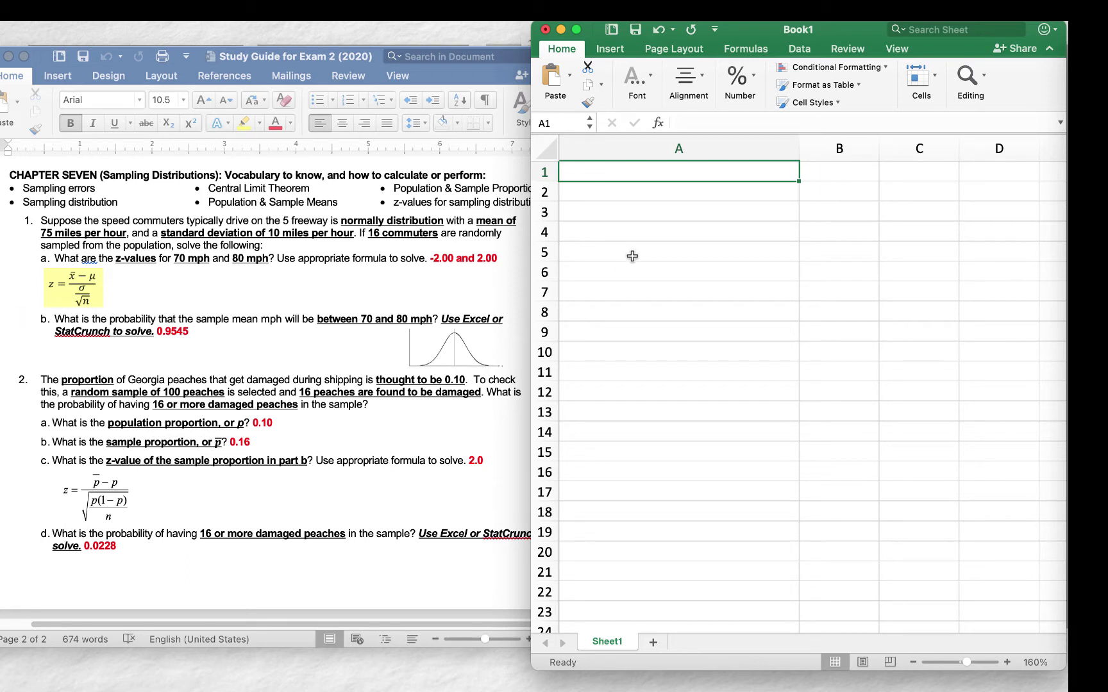
text(Popu)
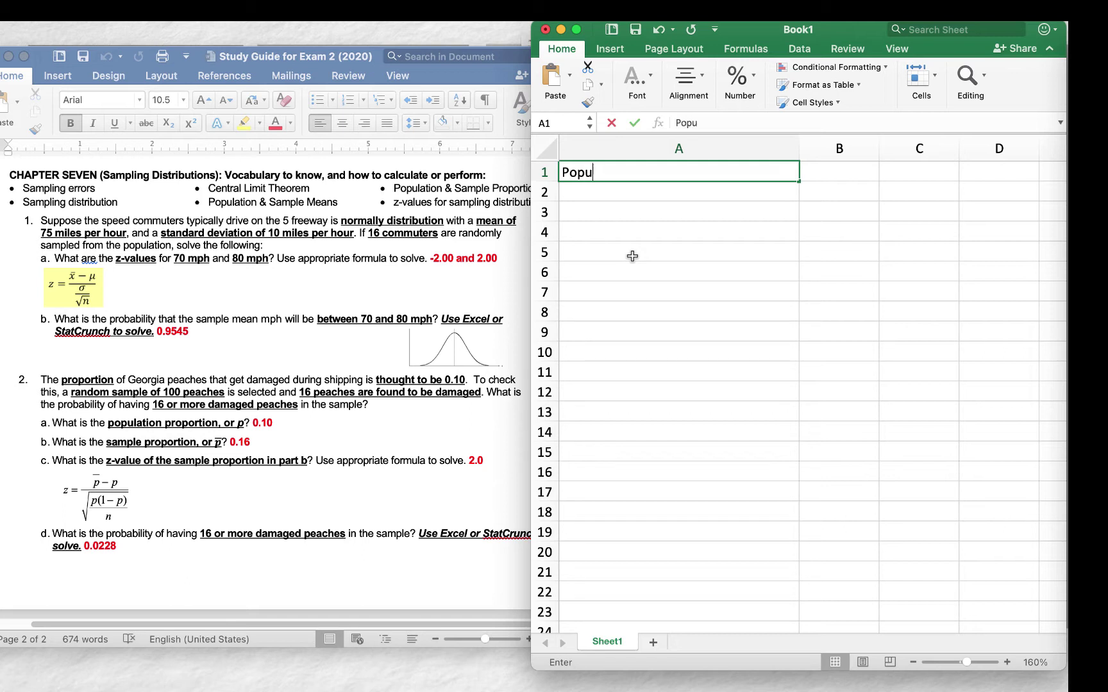
text(lation Mean)
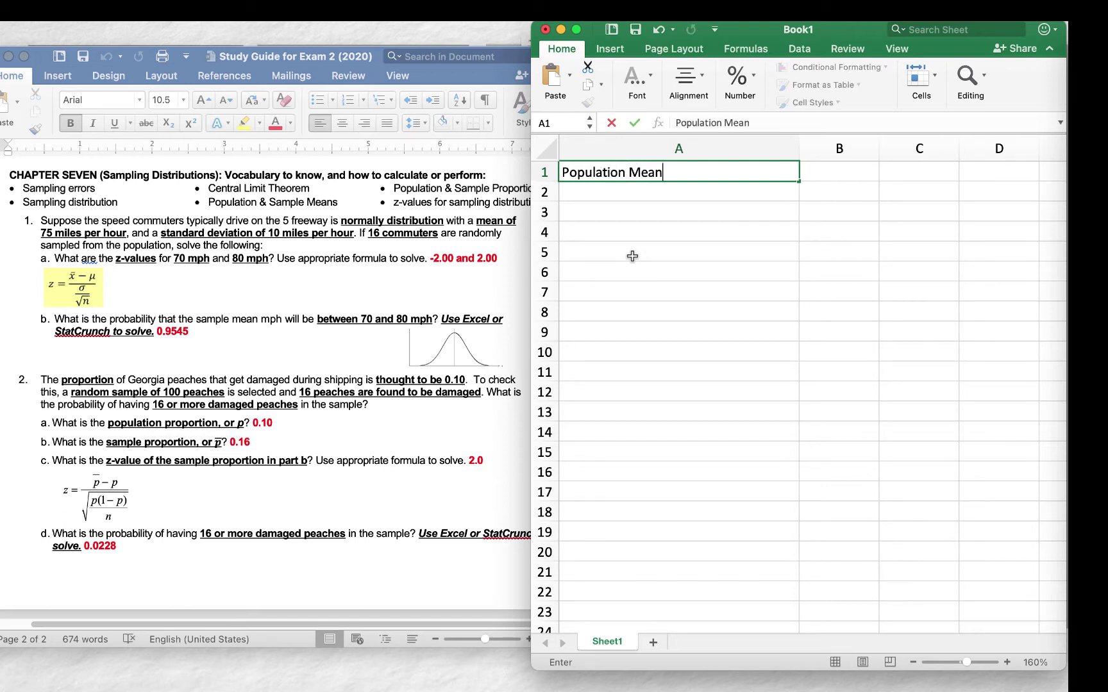
key(Return)
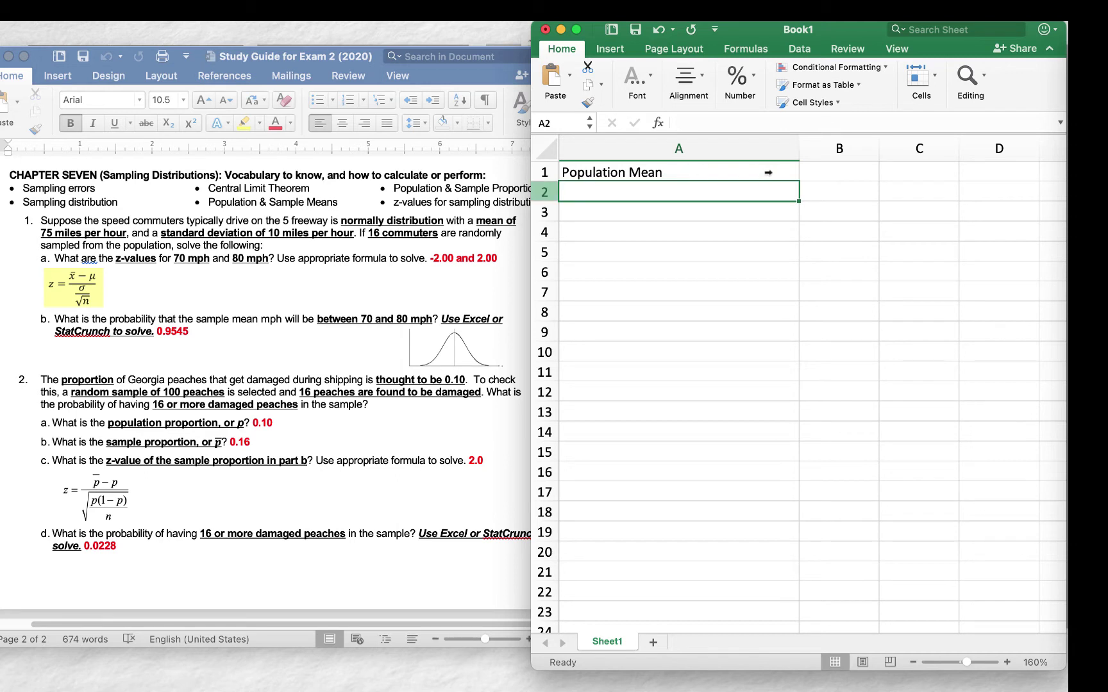
click(821, 173)
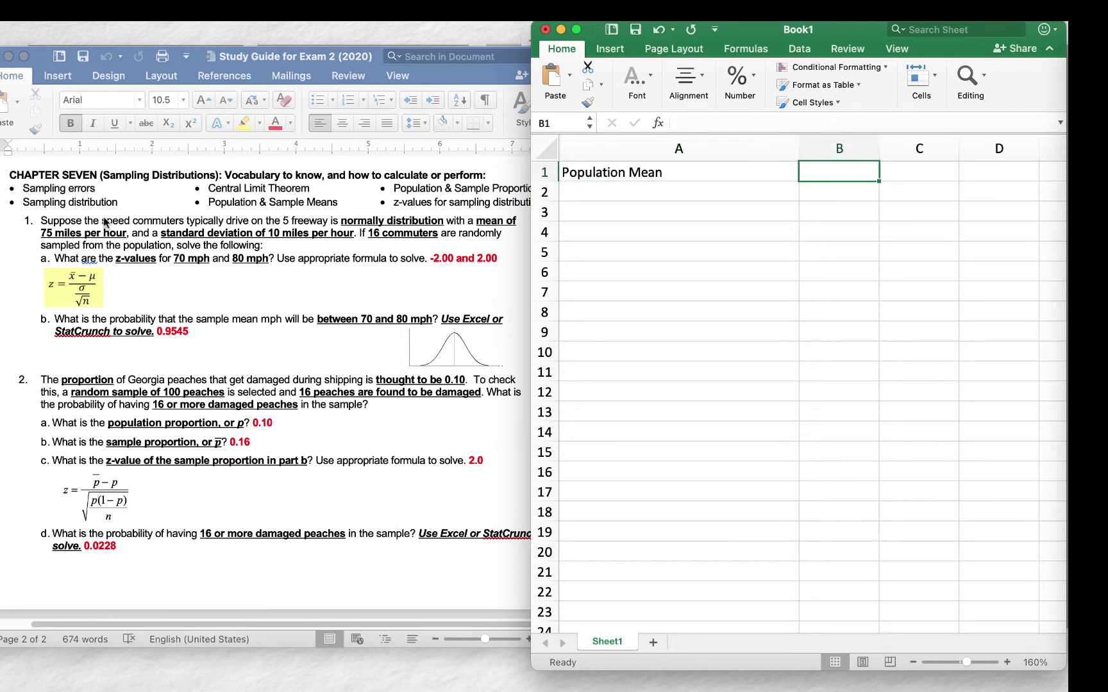
text(=75)
click(641, 352)
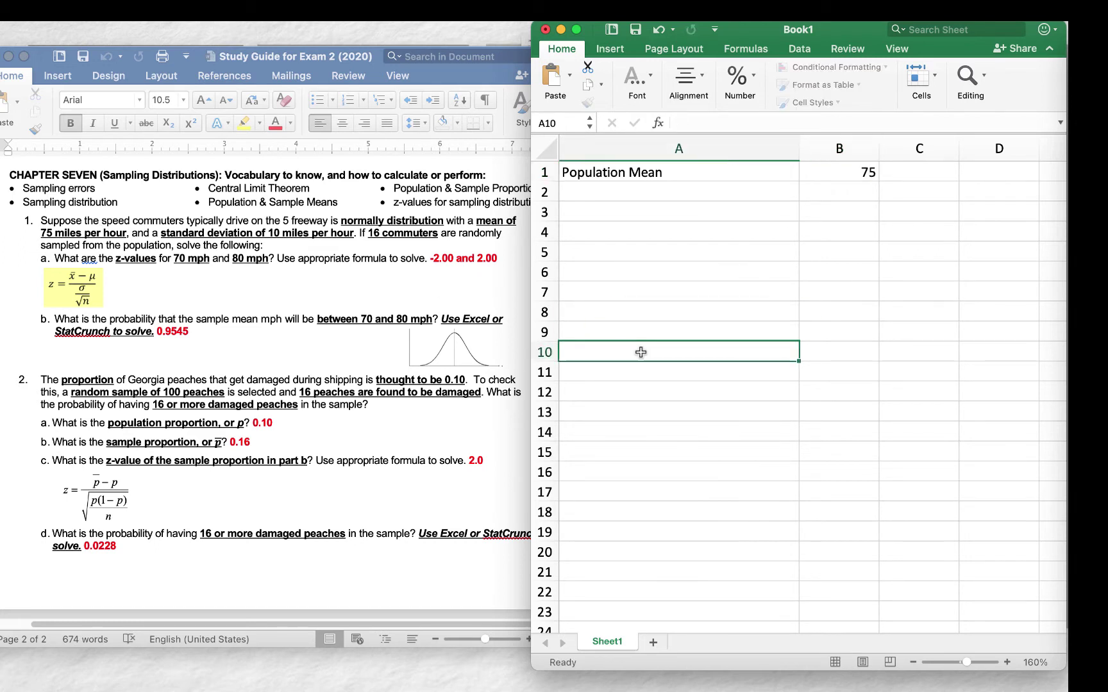
Extend the label in cell A1 to read "Population Mean, mu".
click(681, 168)
double_click(681, 168)
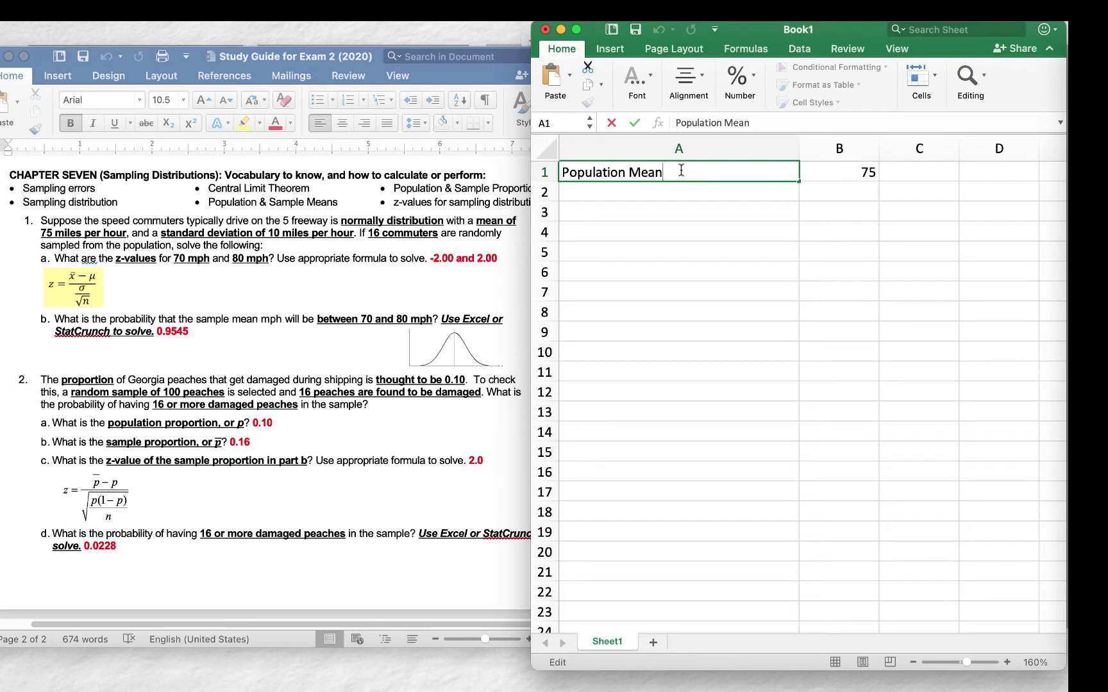
text(,)
text(mu)
key(Return)
key(Return)
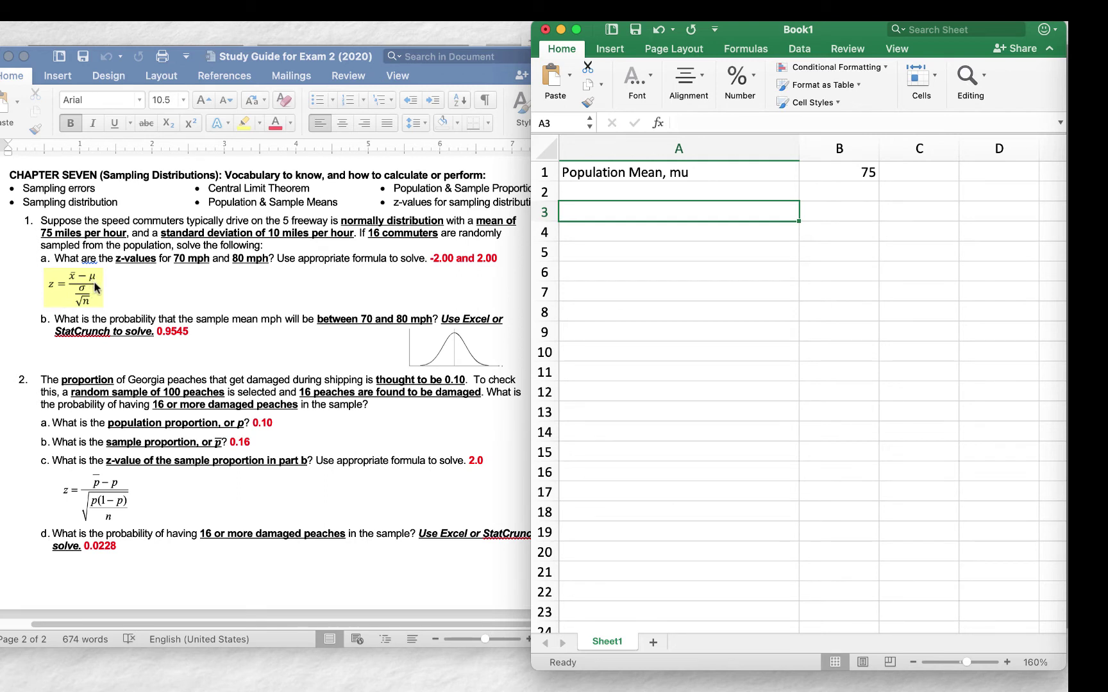
Label cell A2 "Population Std Deviation, sigma".
key(Up)
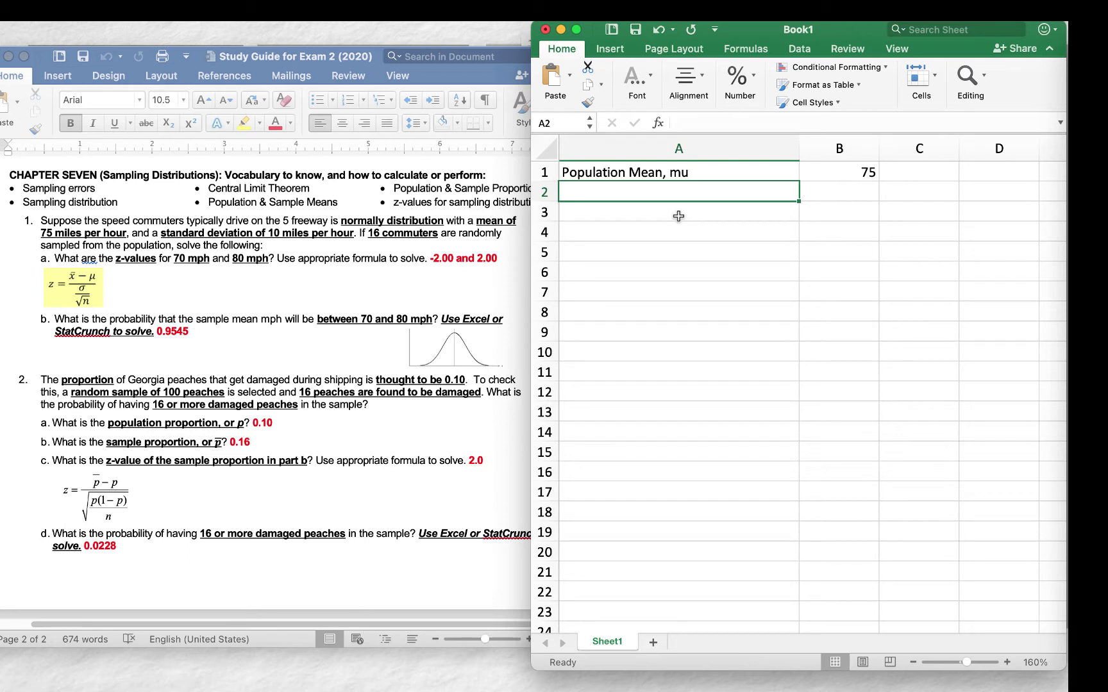
text(Population )
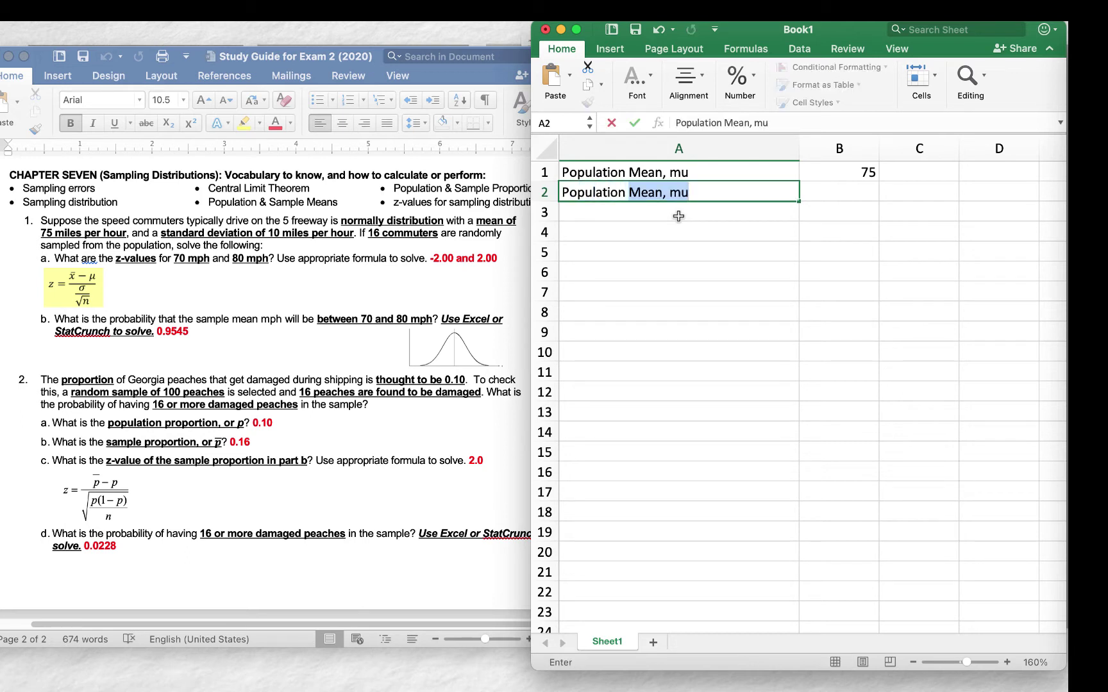
text(Std)
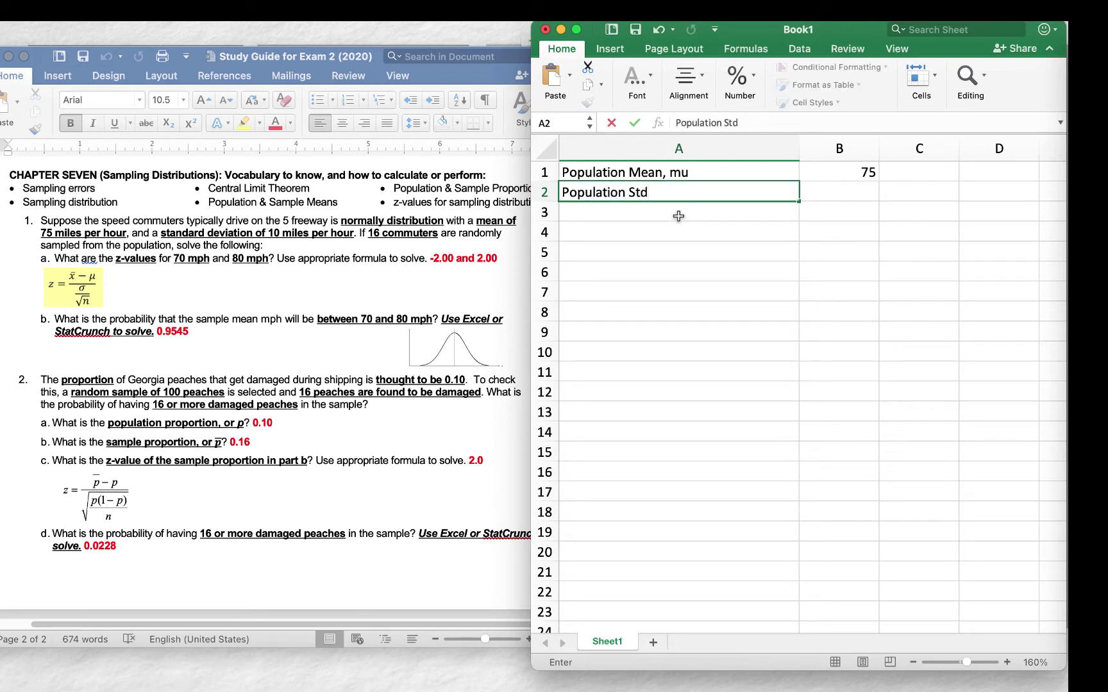
text( Deviation)
key(Return)
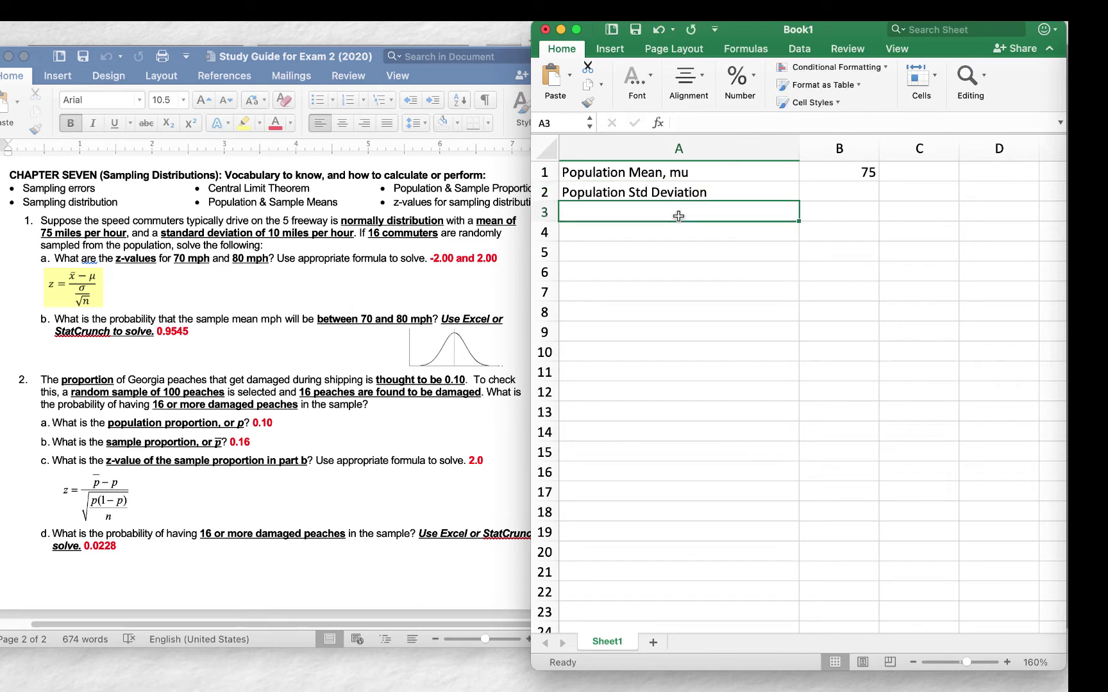
double_click(722, 194)
text(,)
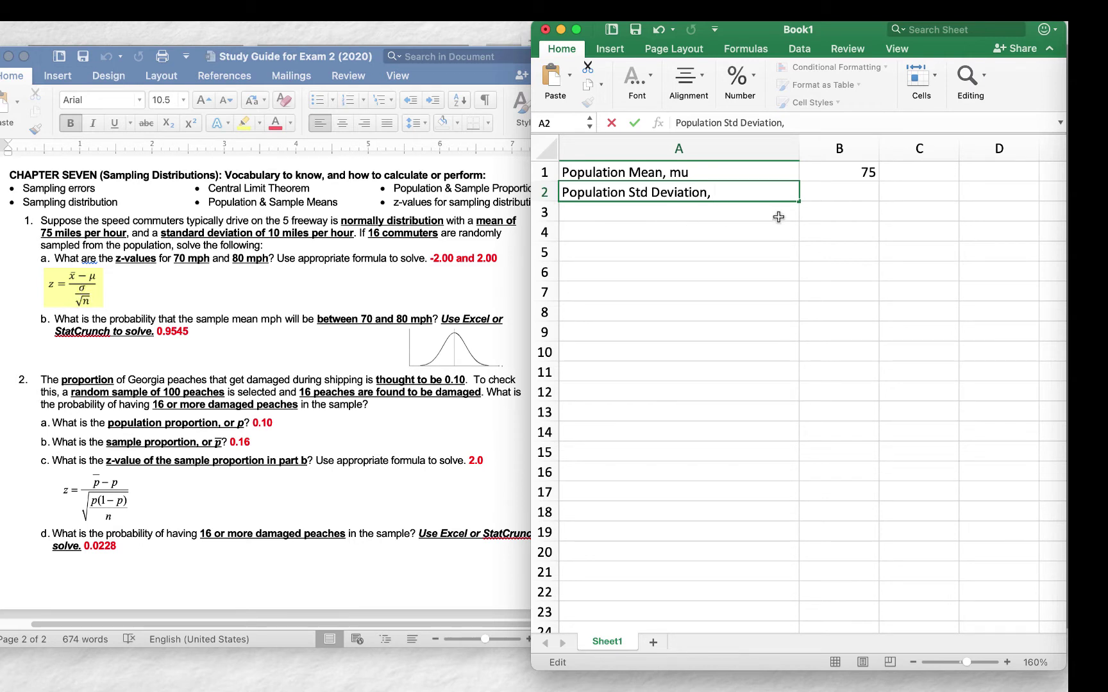
text(sigma)
key(Return)
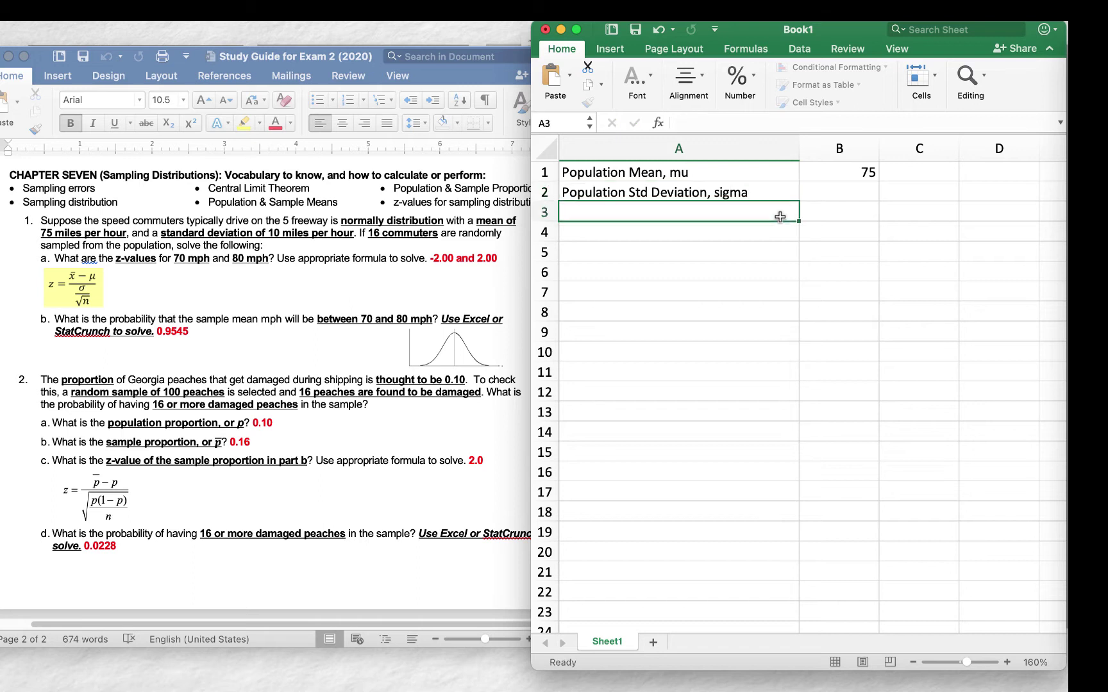
Enter the population standard deviation of 10 in cell B2.
click(845, 192)
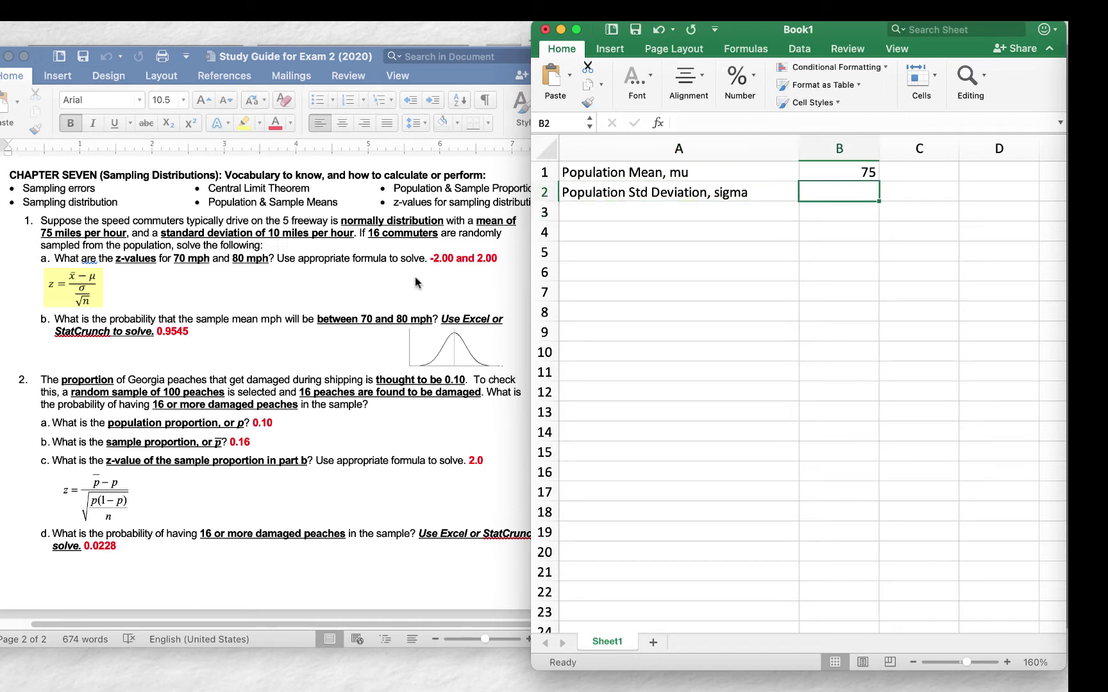
text(10)
key(Return)
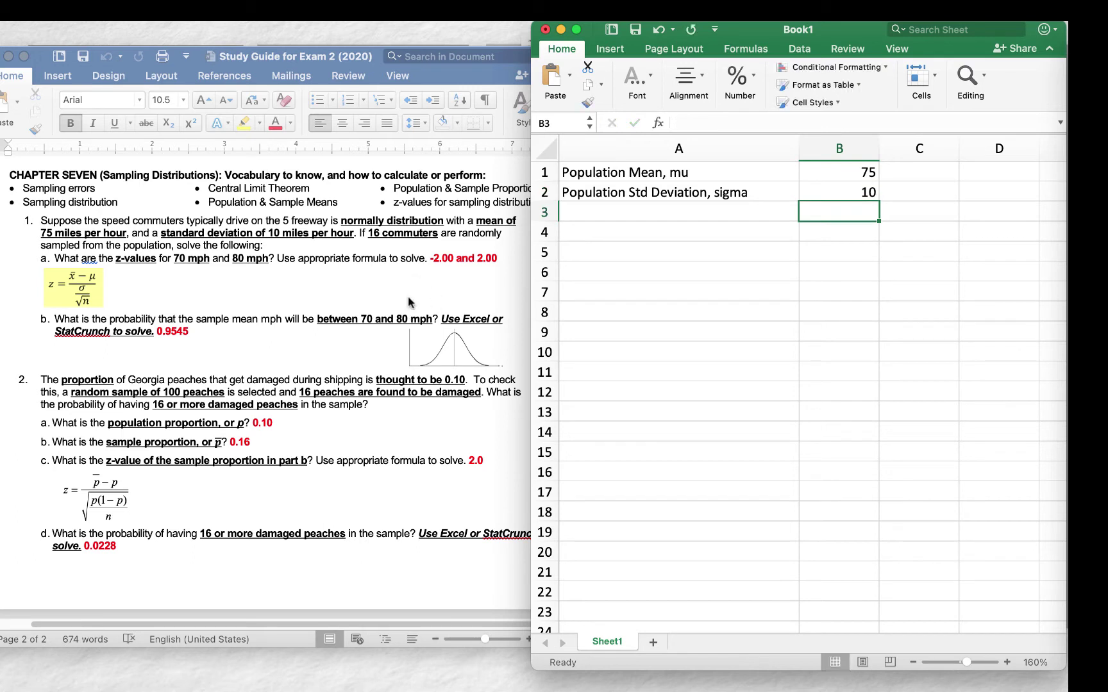
Enter the label "Sample Size, n" in cell A3 and the value 16 in B3.
click(679, 213)
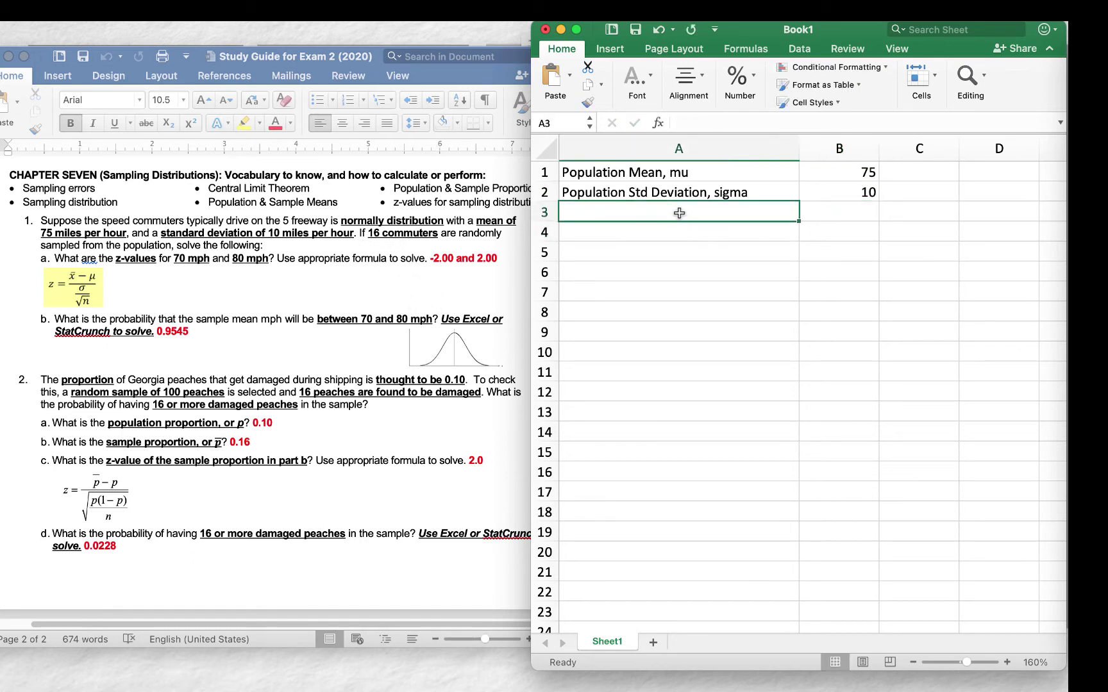
text(Sample )
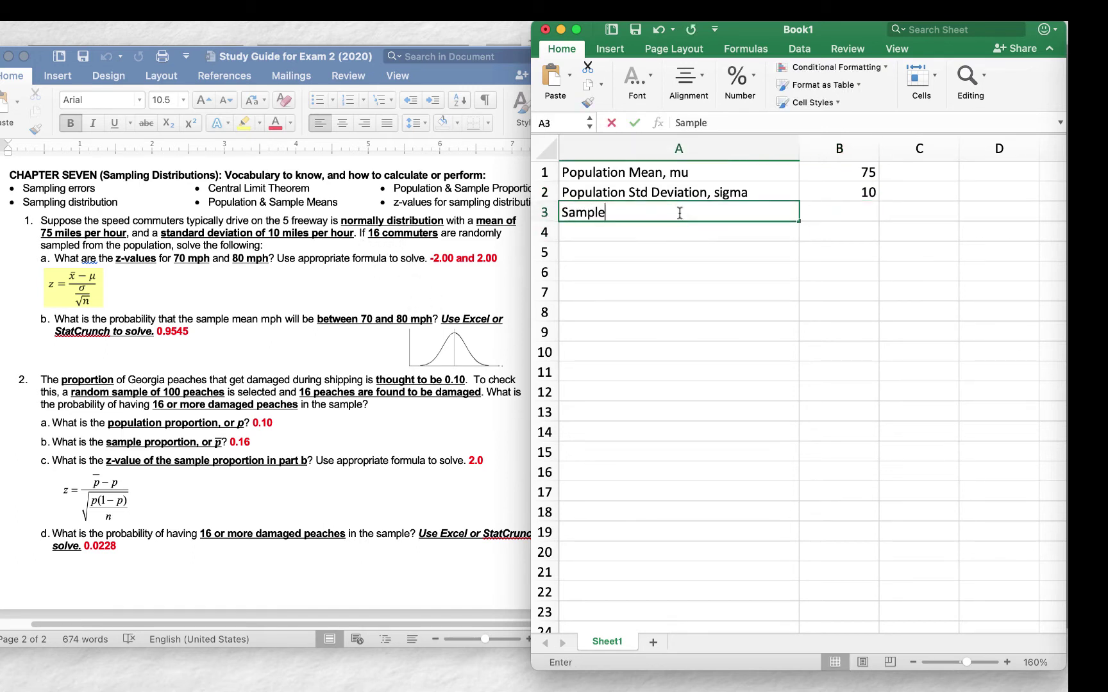
text(Size,)
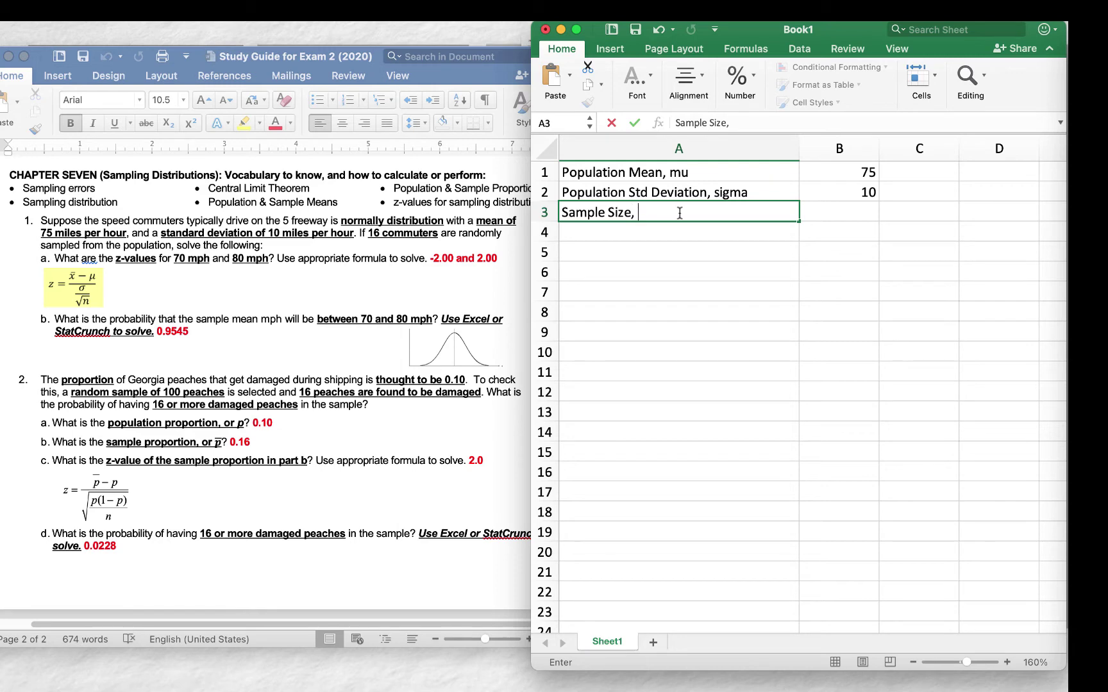
text(n)
click(813, 217)
text(16)
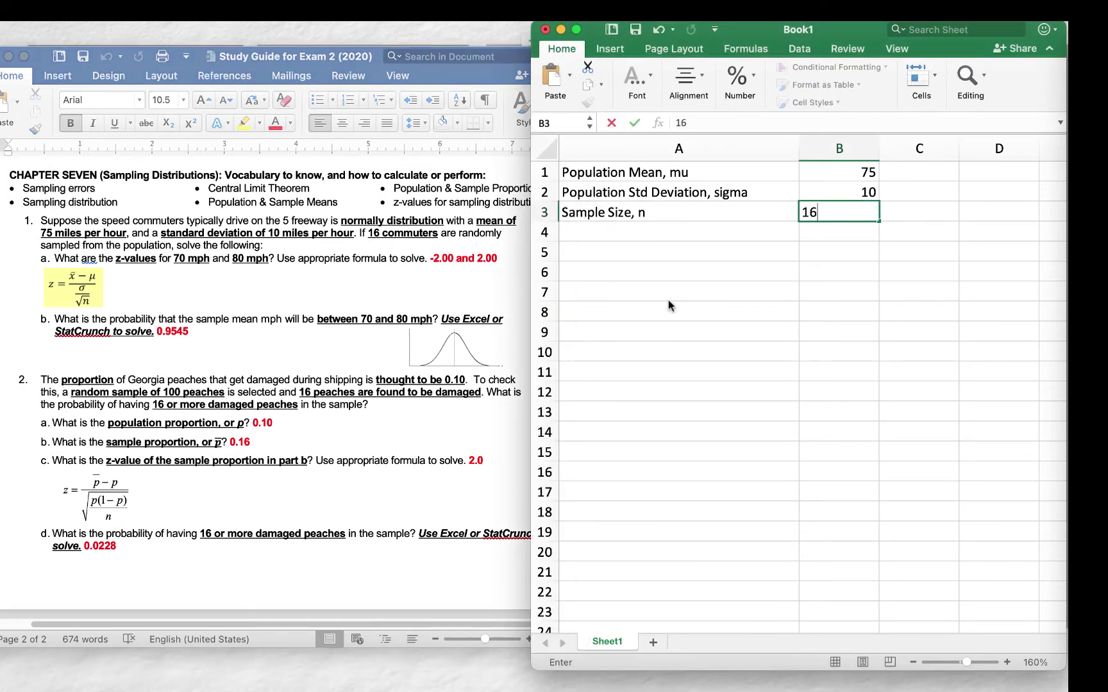
click(820, 295)
Add the units beside the values: "mph" in C1 and C2, and "commuters" in C3.
click(909, 175)
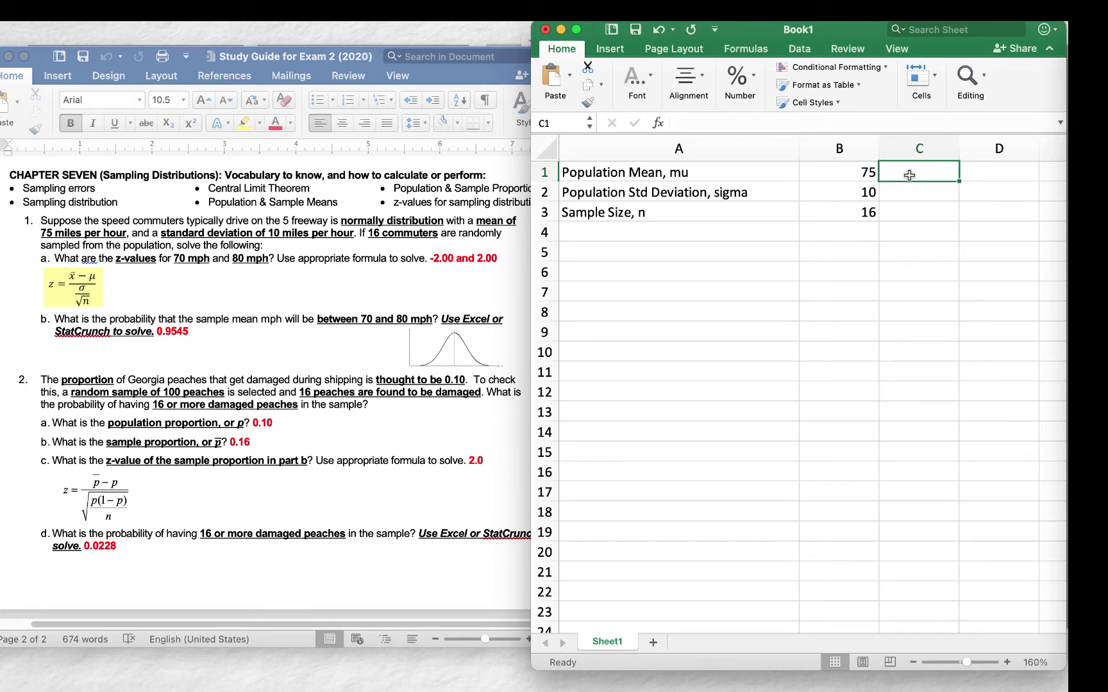
text(mph)
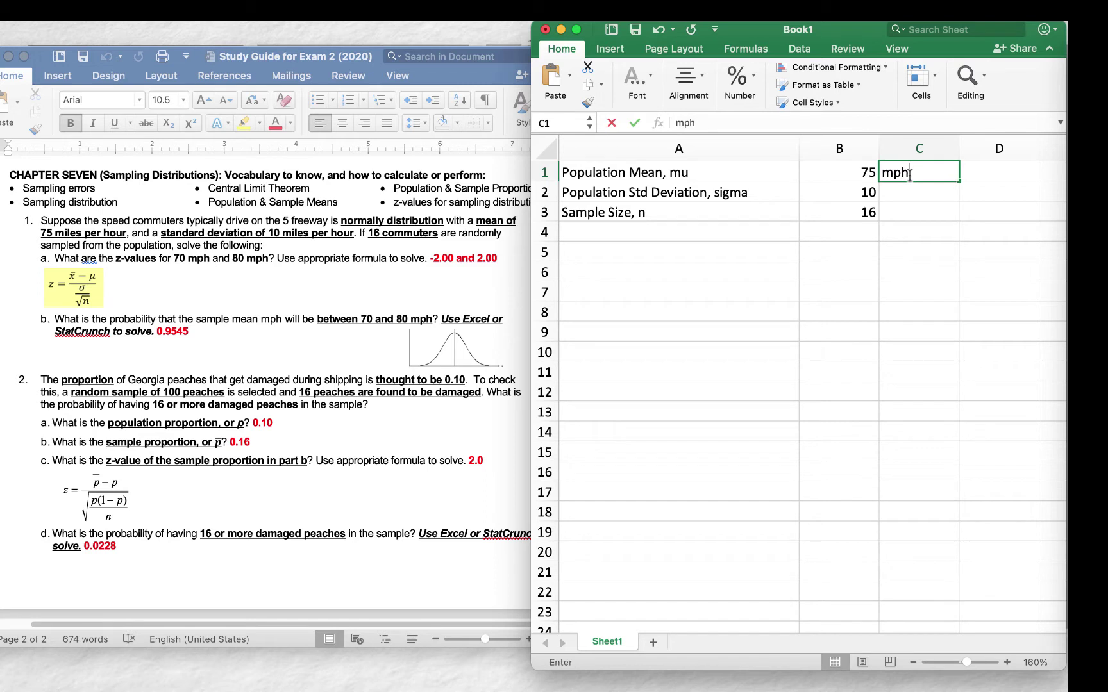
key(Return)
text(mph)
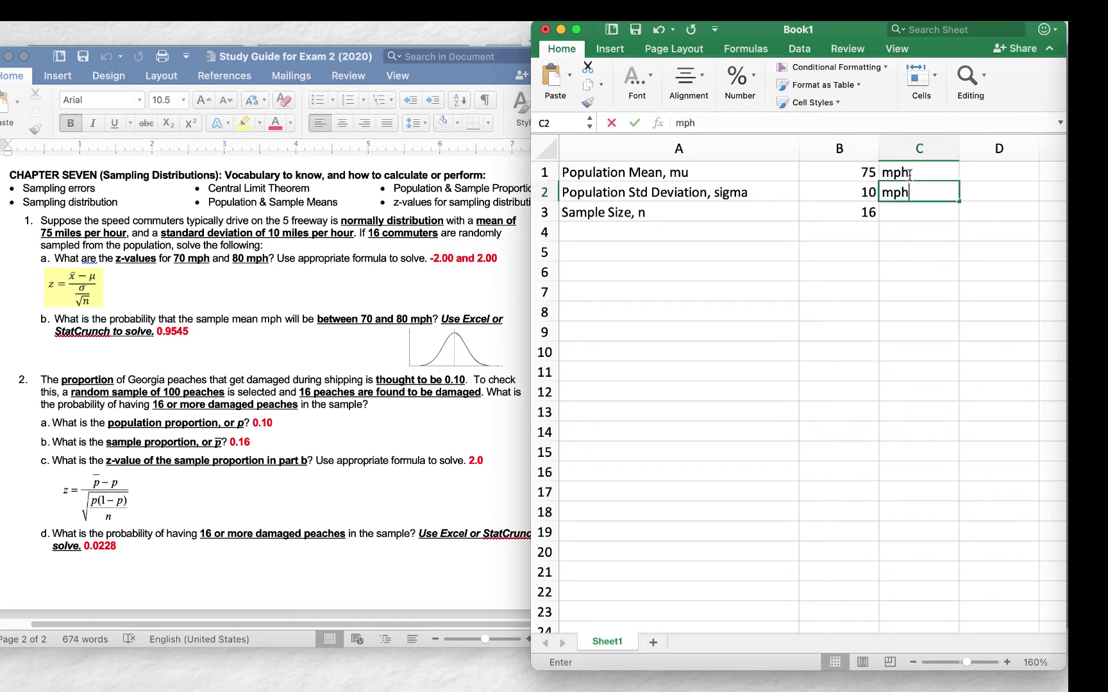
key(Return)
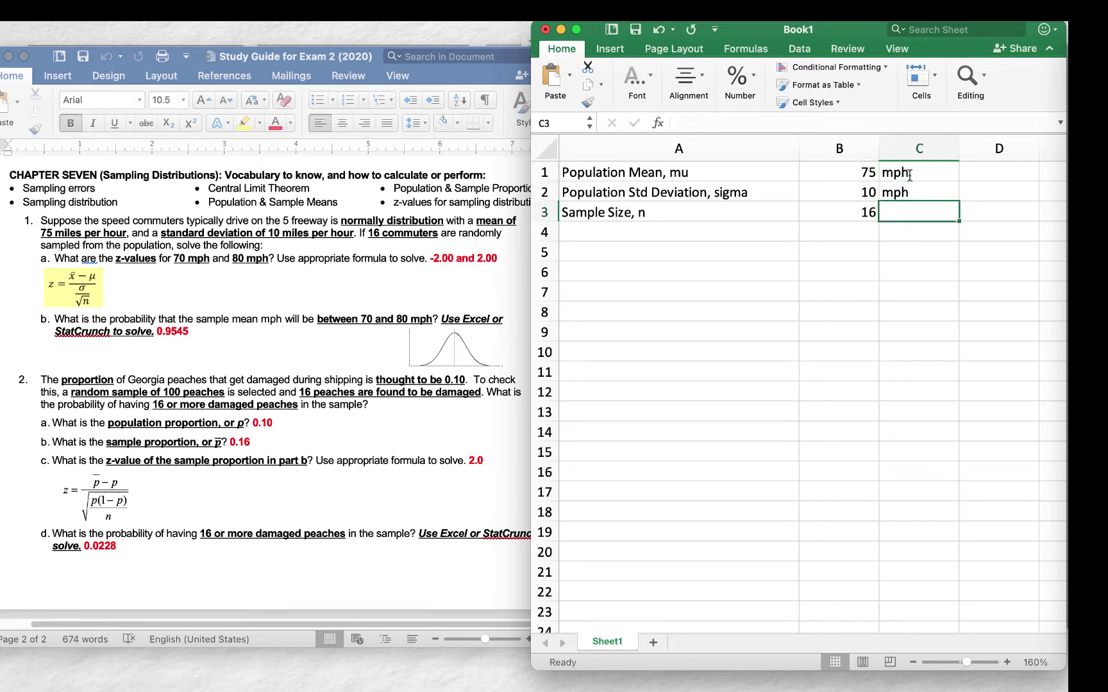
text(commuters)
key(Return)
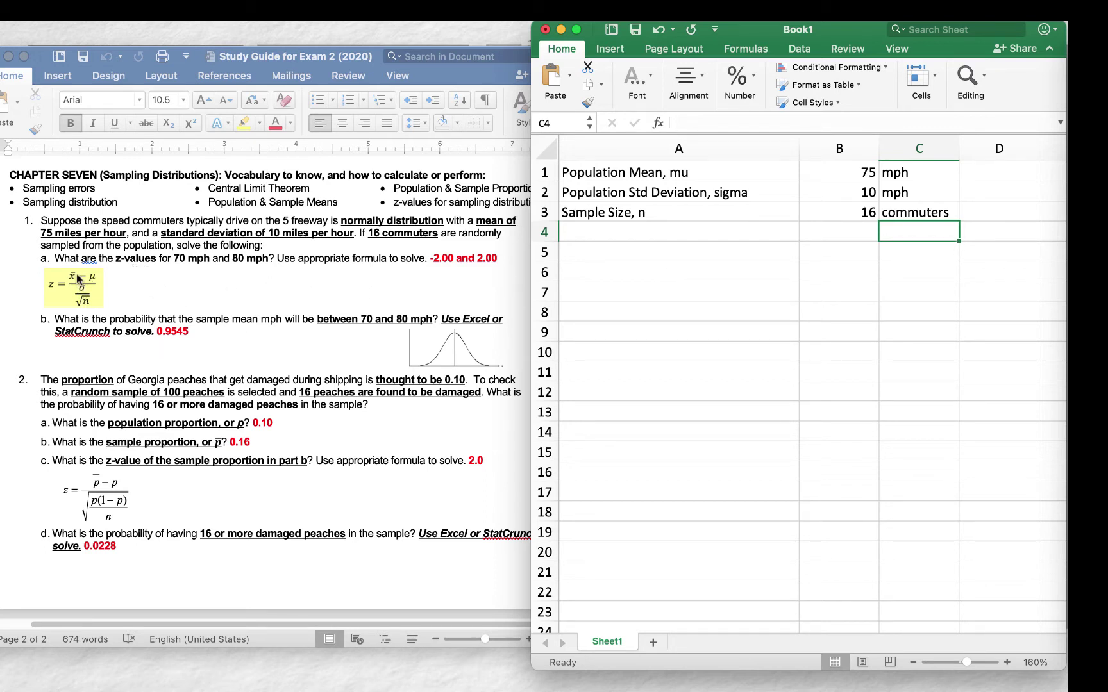
Label cell A5 "sample mean(s), x-bar".
click(675, 253)
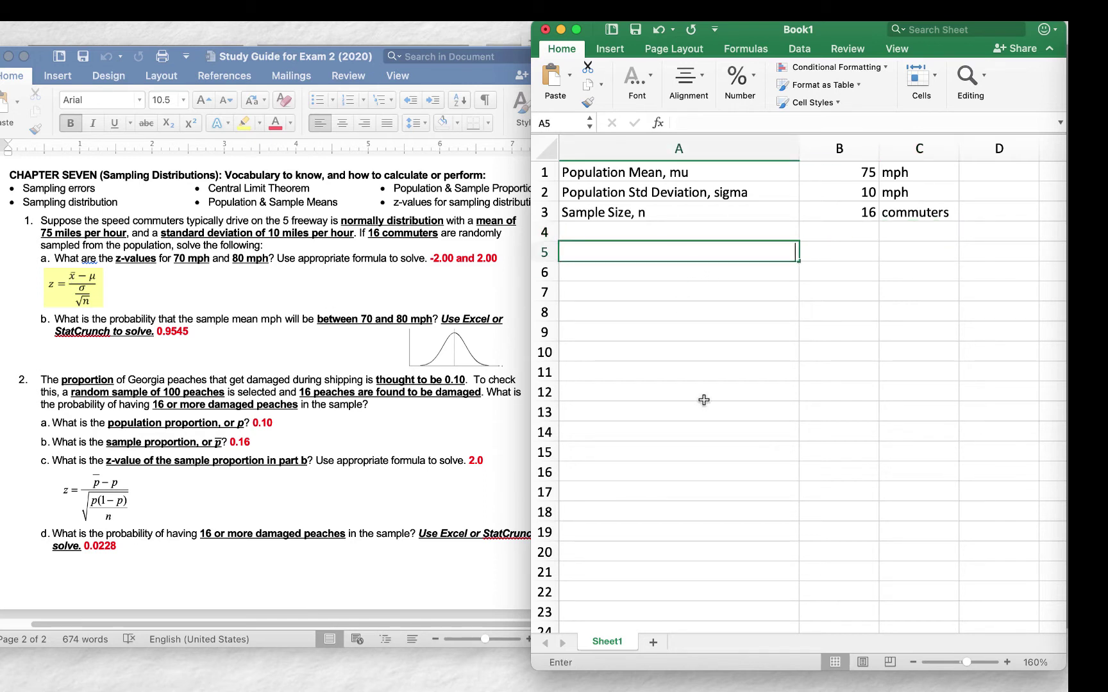
text(sample me)
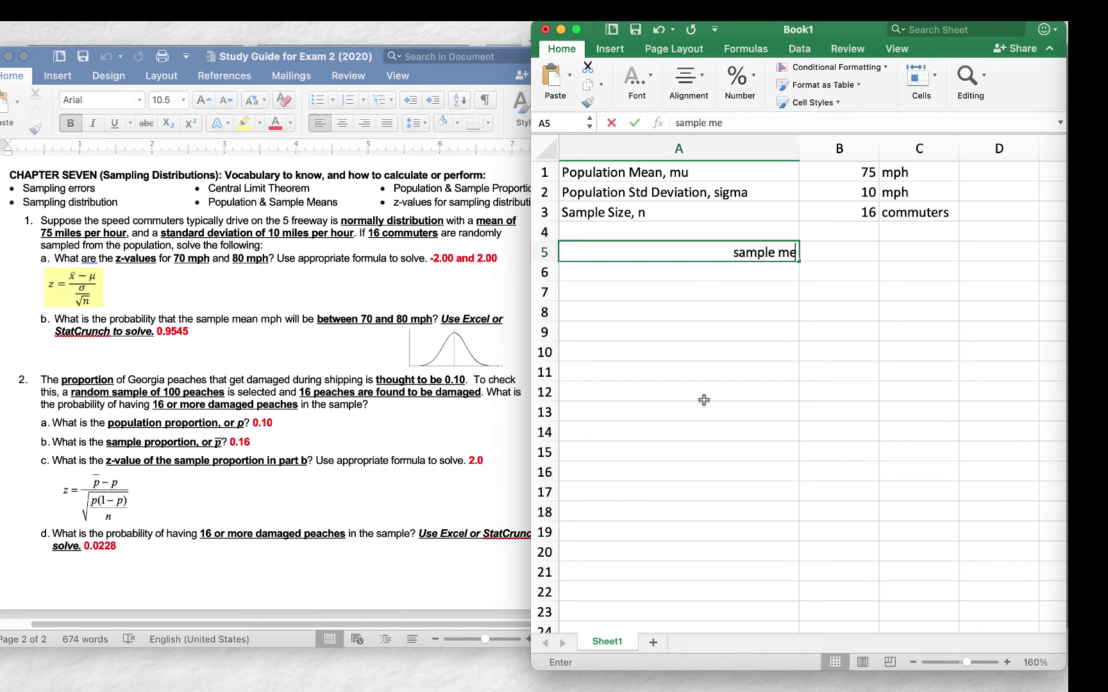
text(an(s)
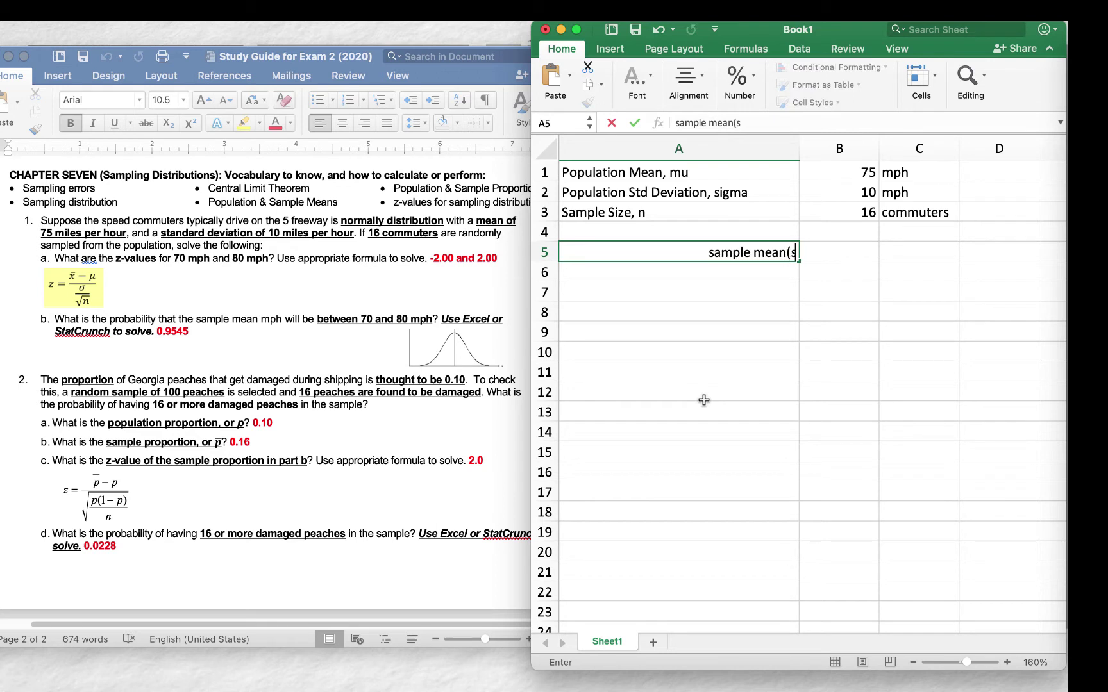
text(),)
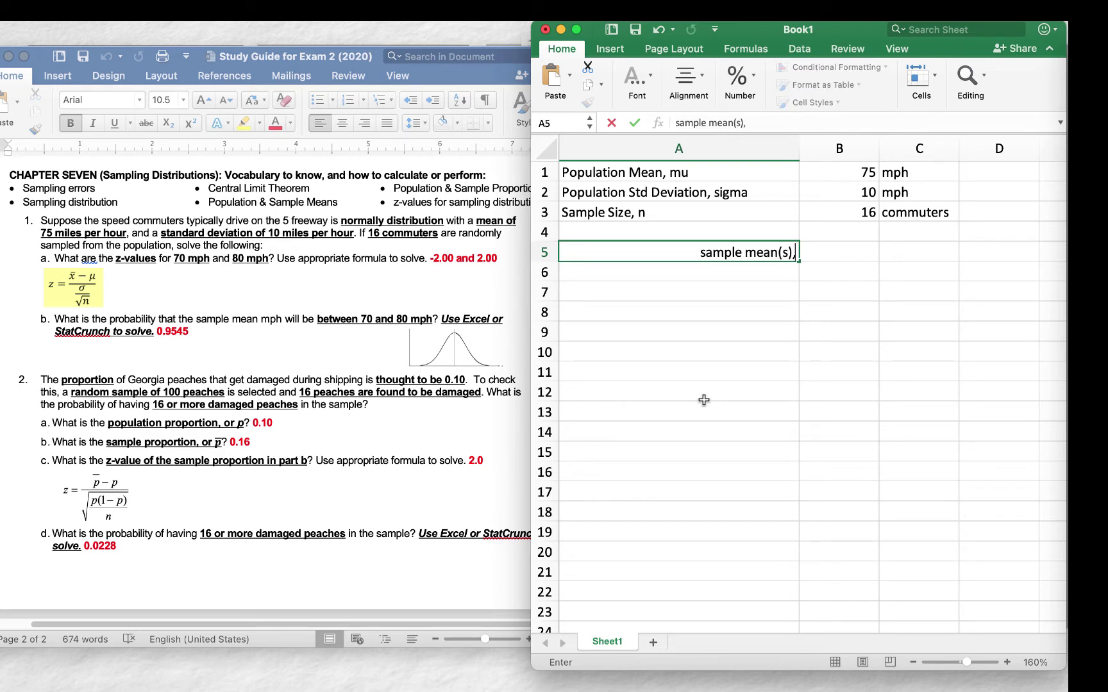
text( x-bar)
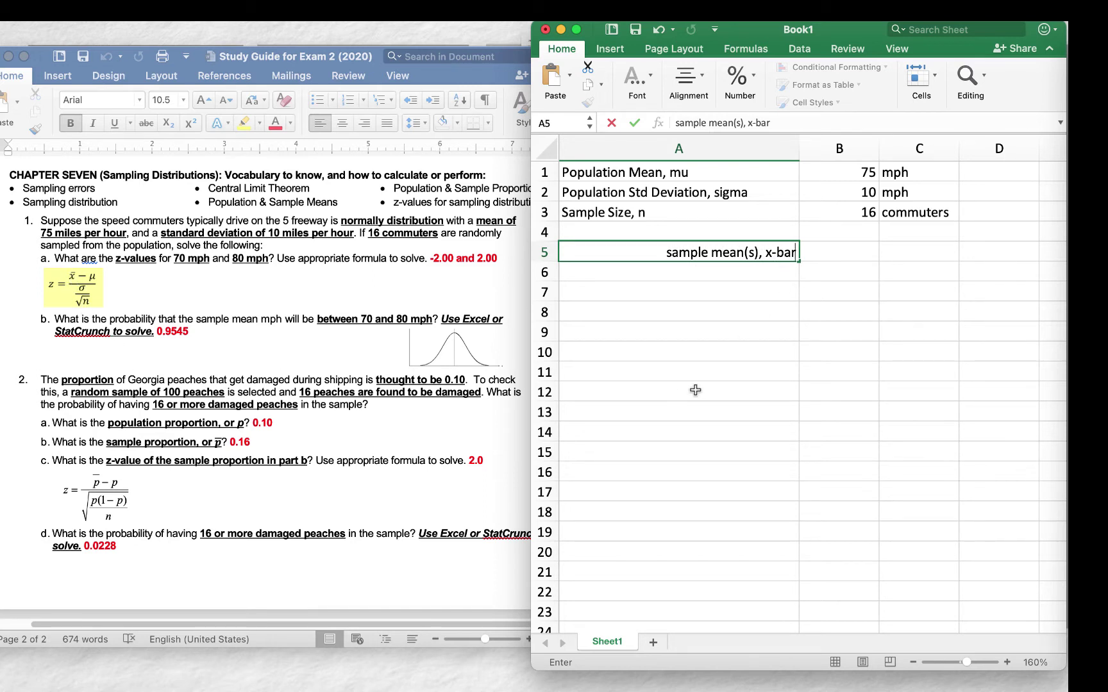
key(Return)
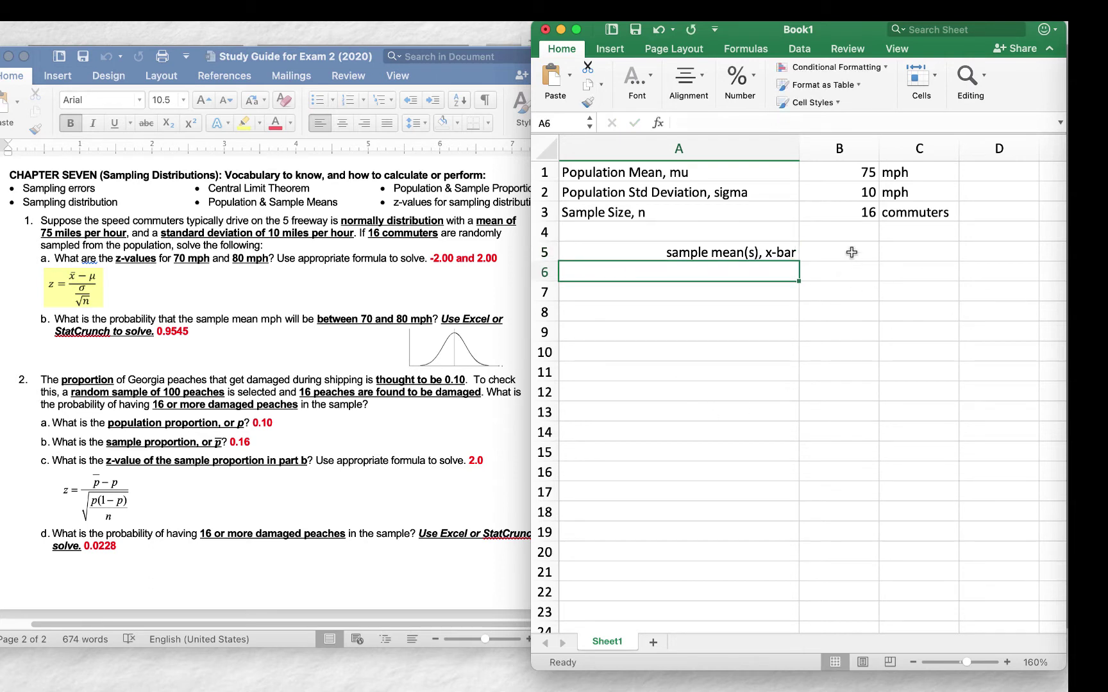
Enter the two sample means, 70 in cell B5 and 80 in C5.
click(851, 252)
text(70)
key(Tab)
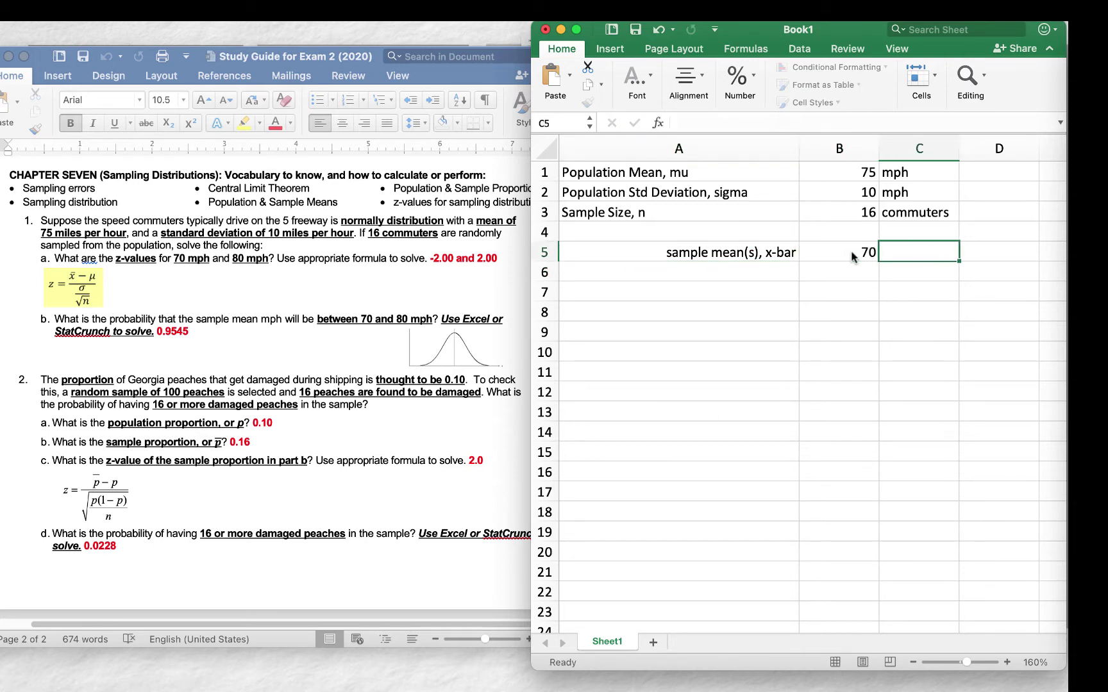
text(80)
key(Return)
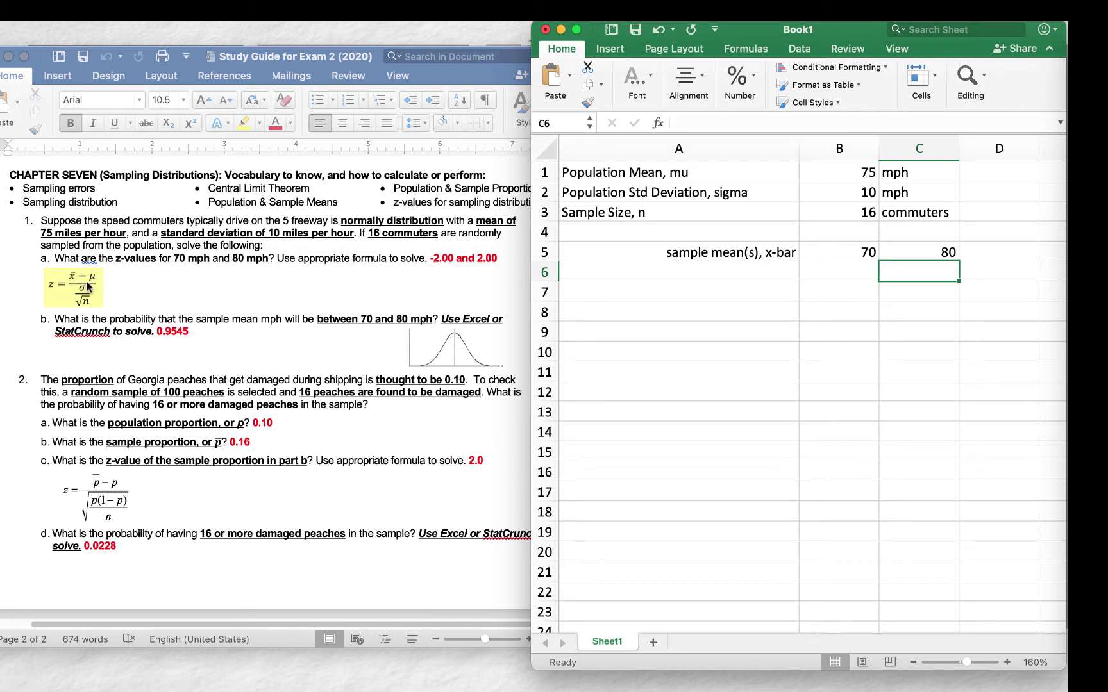
Label cell A7 "sampling error".
click(745, 292)
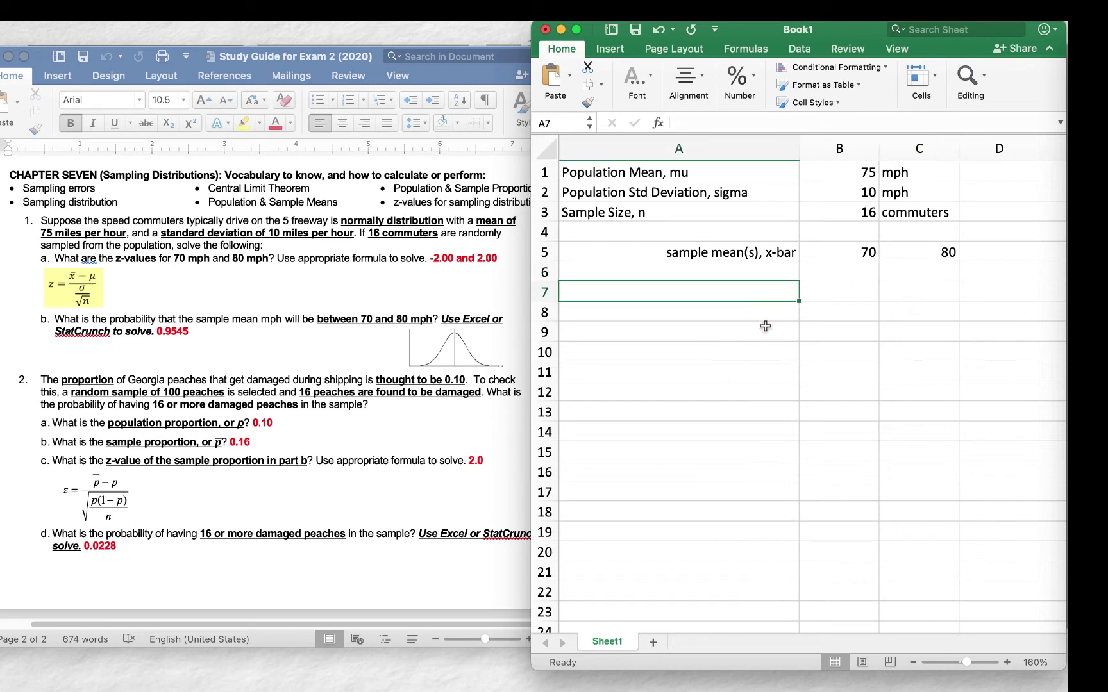
text(sampling error)
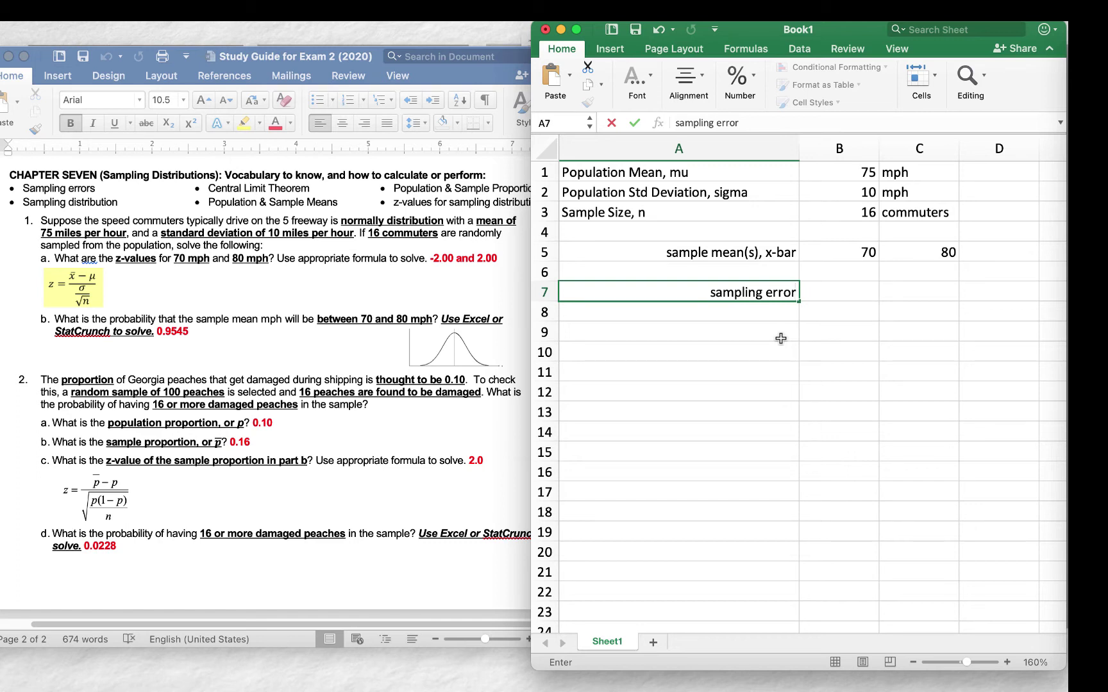
key(Return)
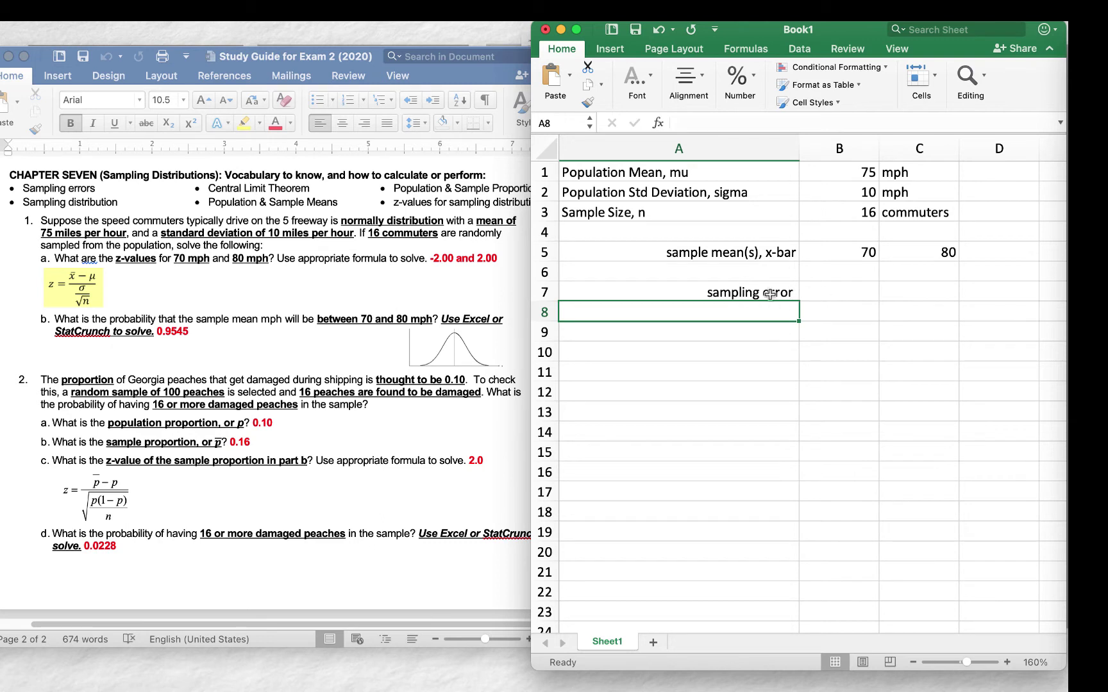
Calculate the sampling error for the first sample mean in B7 with the formula =B5-B1.
click(830, 291)
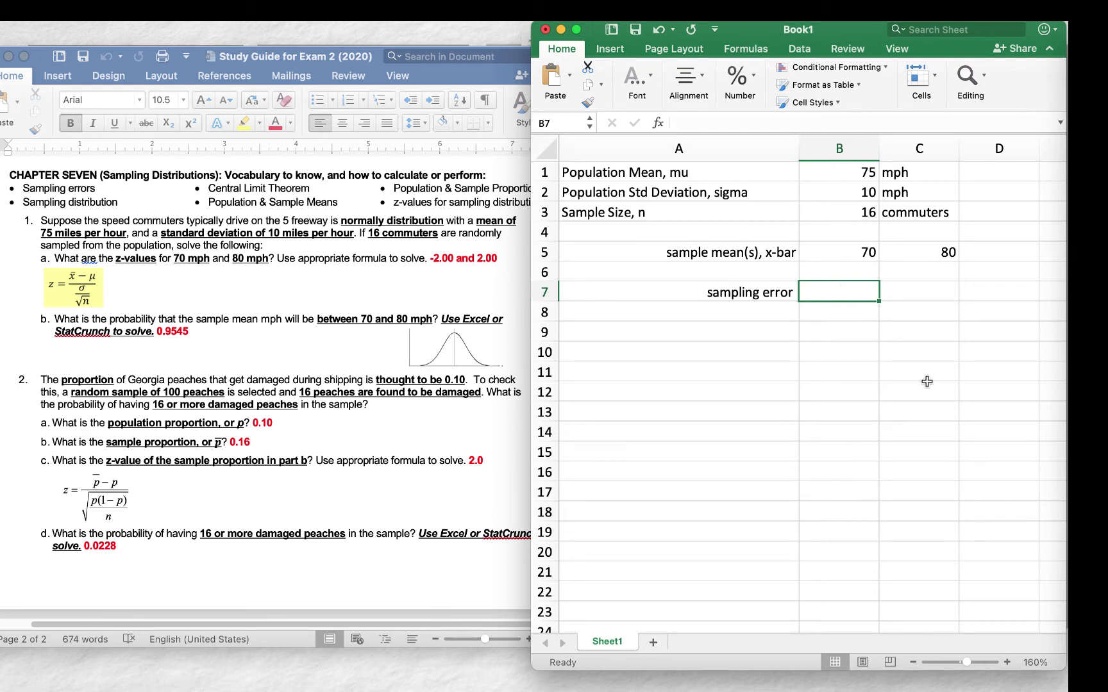
text(=)
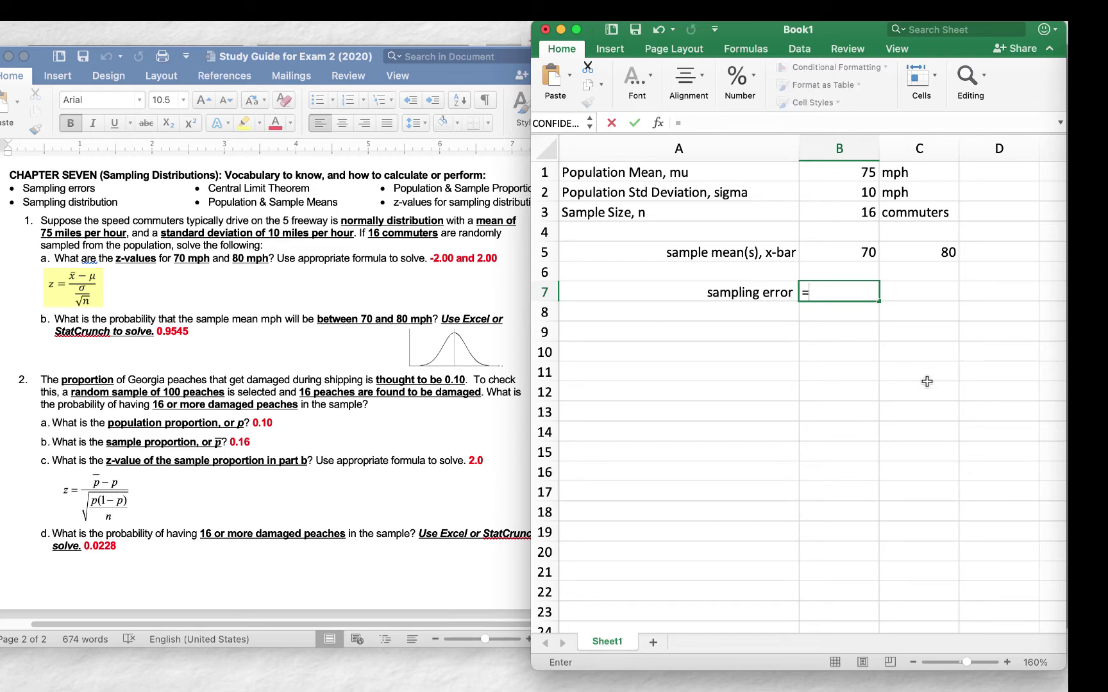
click(839, 250)
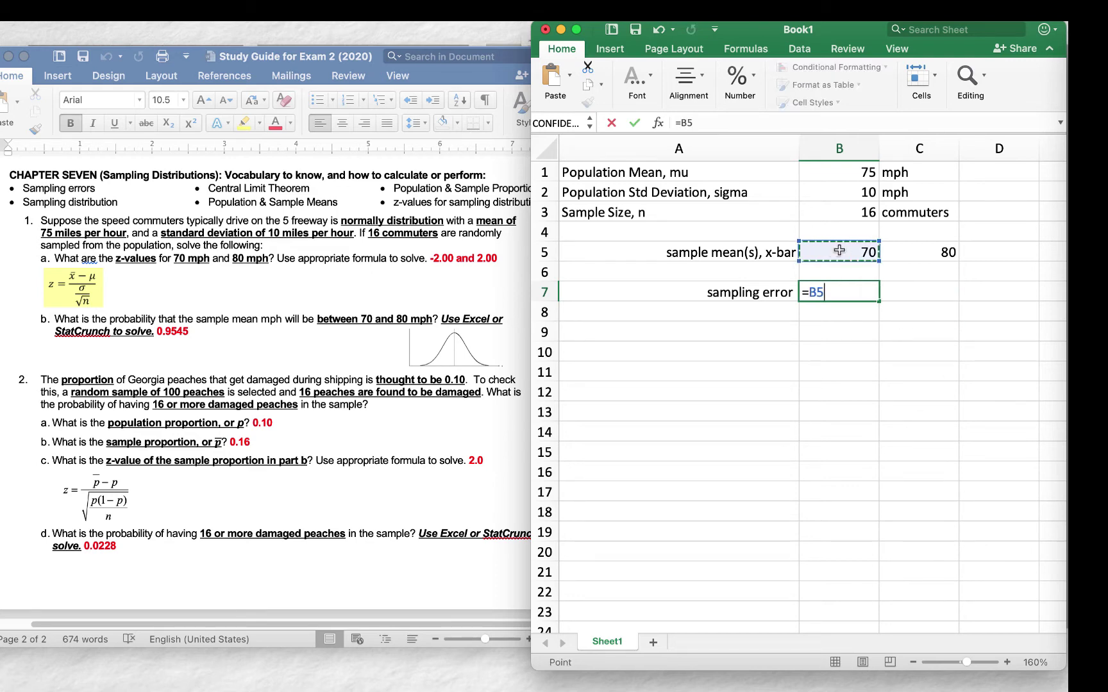
text(-)
click(834, 175)
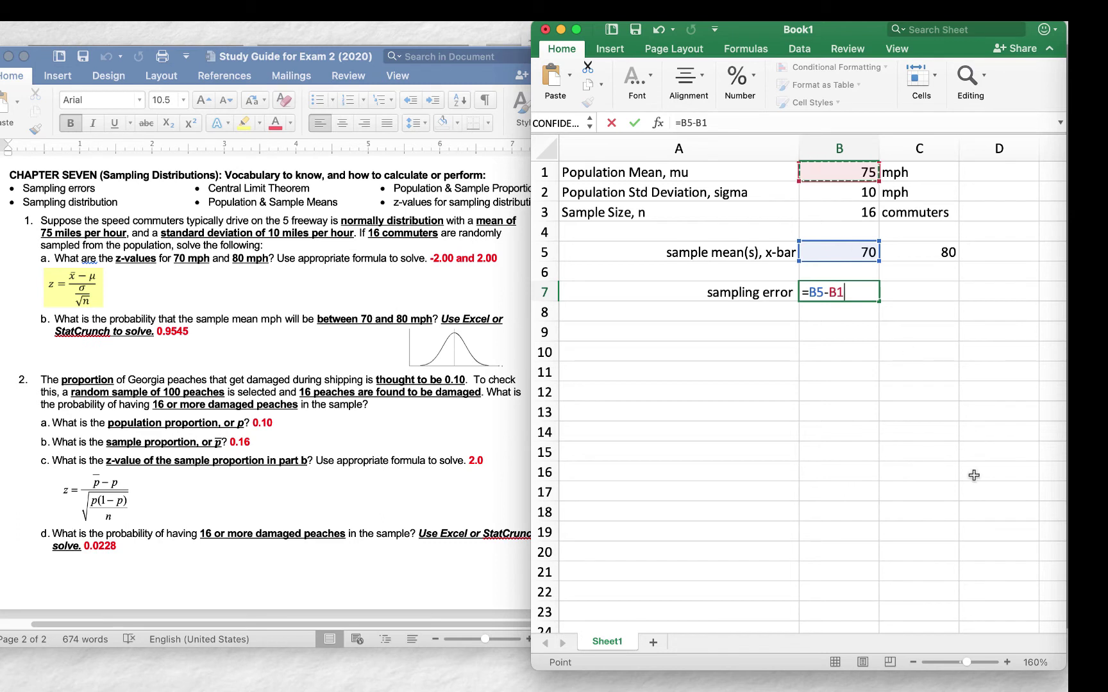
key(Return)
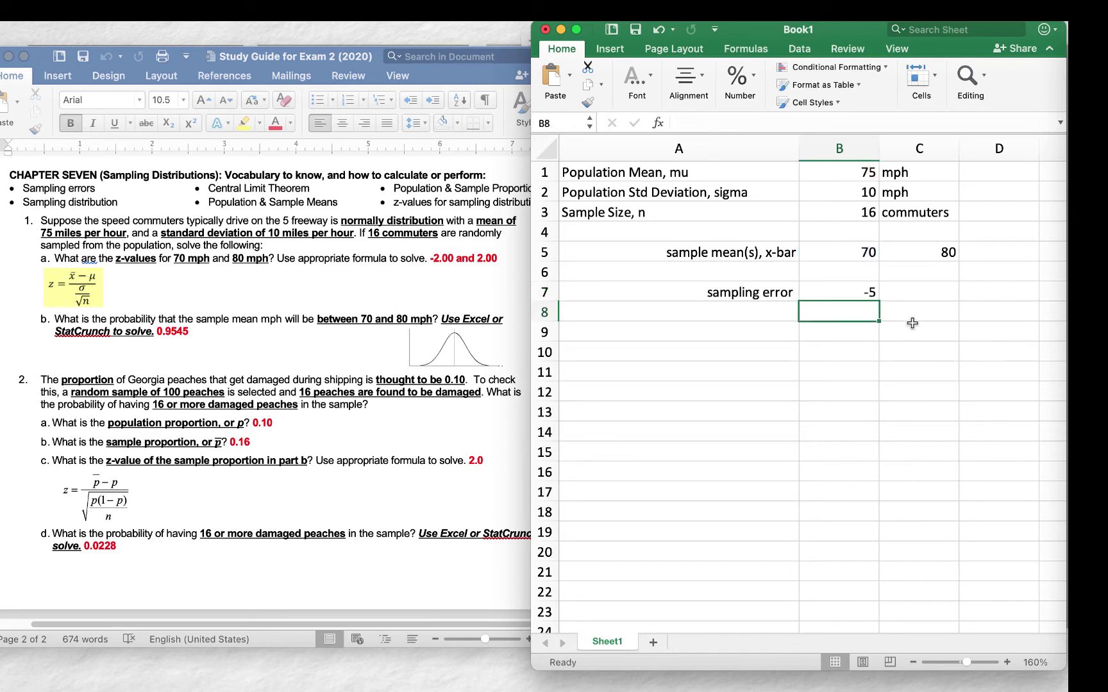
Calculate the sampling error for the second sample mean in C7 as C5 minus the population mean in B1.
click(911, 293)
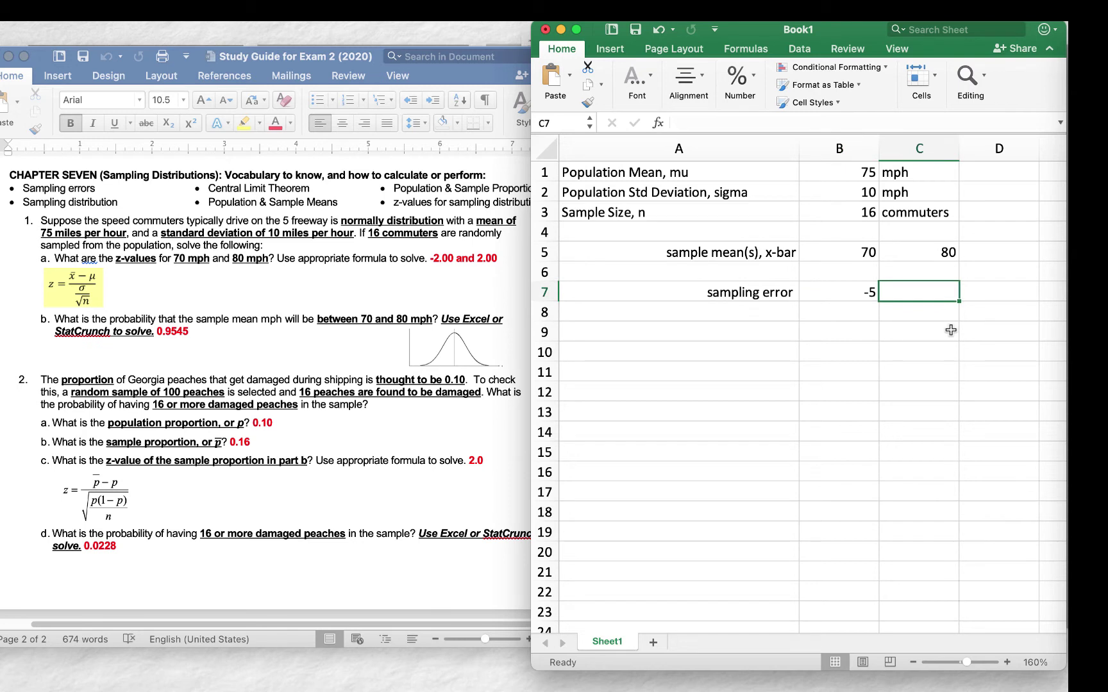
text(=)
click(932, 256)
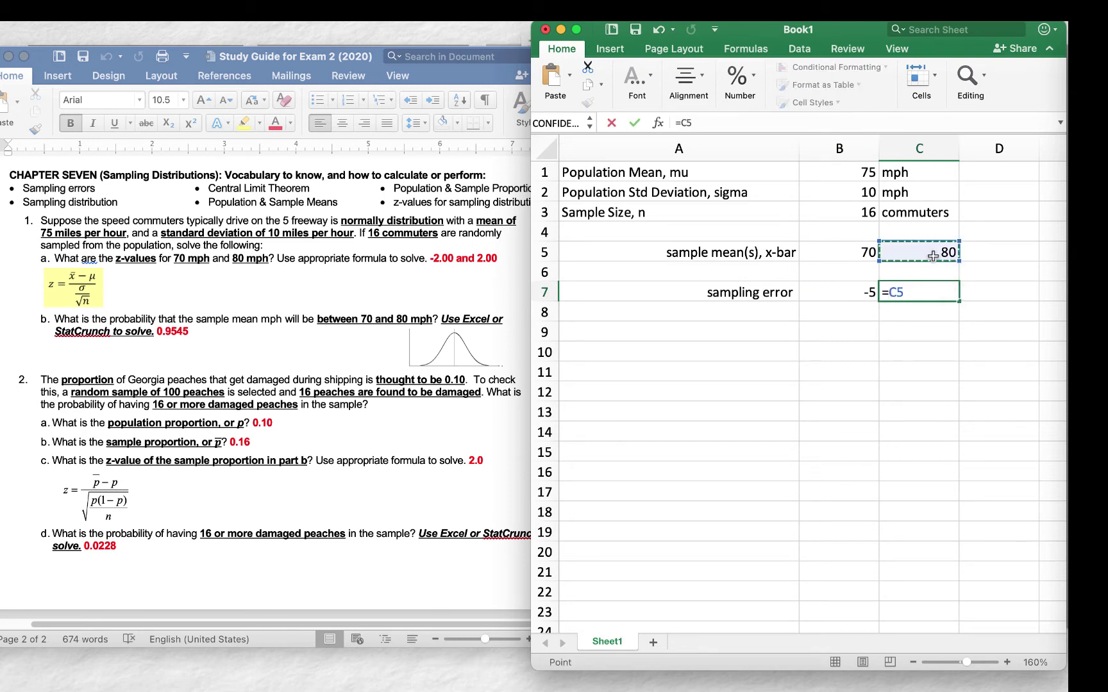
text(-)
click(843, 173)
key(Return)
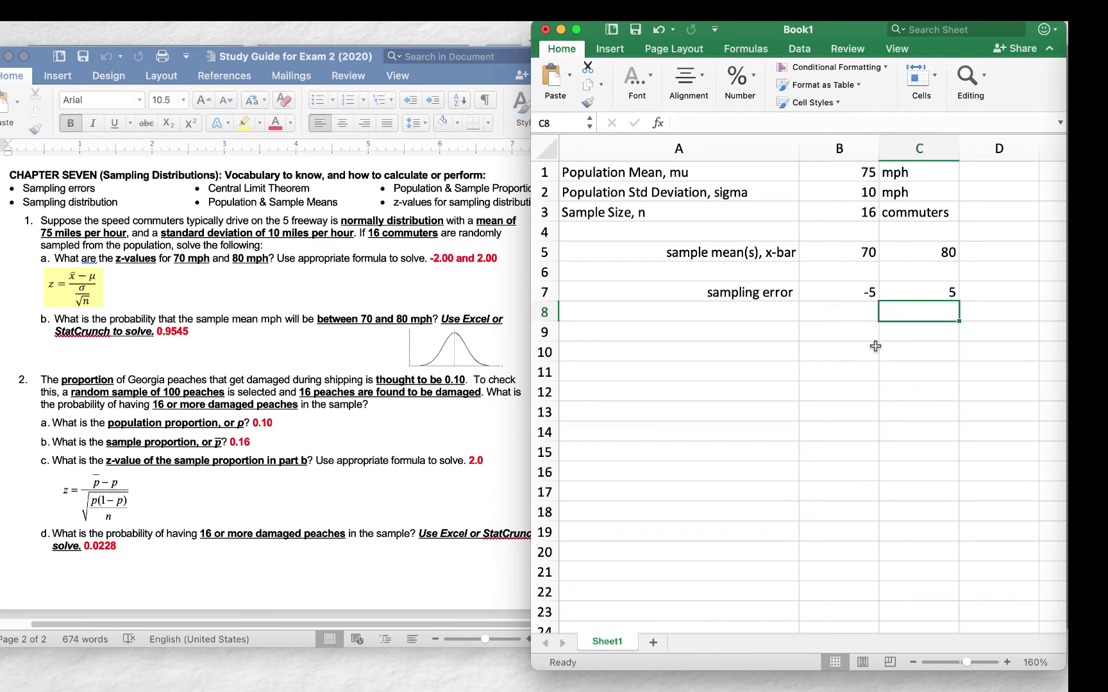
Label cell A9 "standard error" and right-align the label.
click(769, 339)
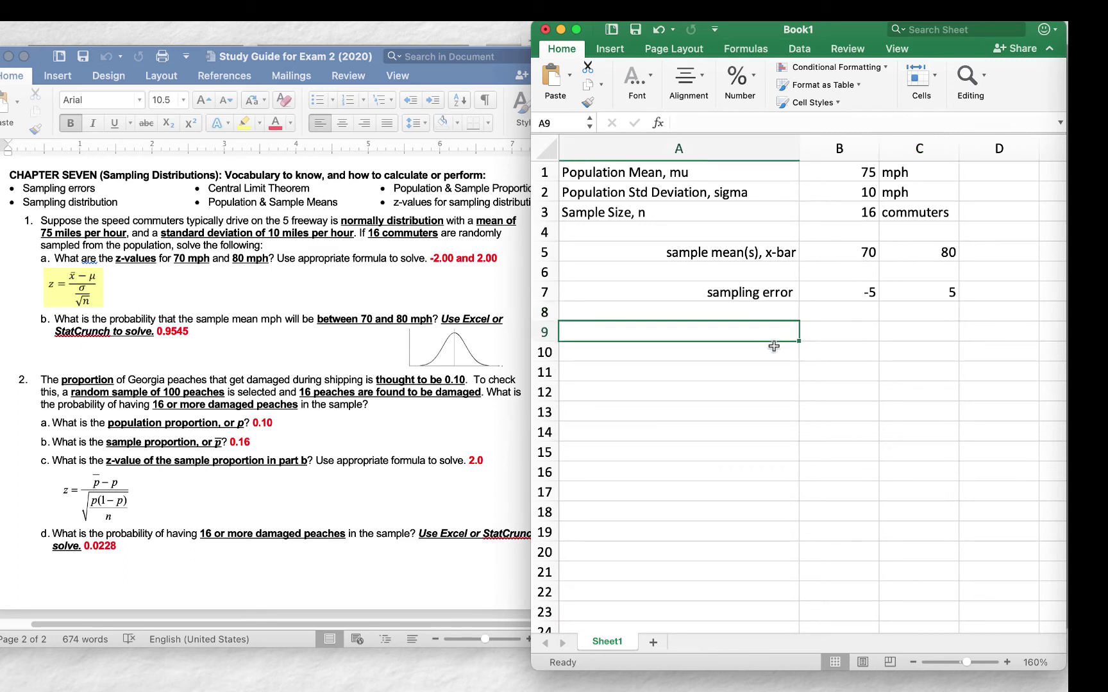
text(standard ef)
key(BackSpace)
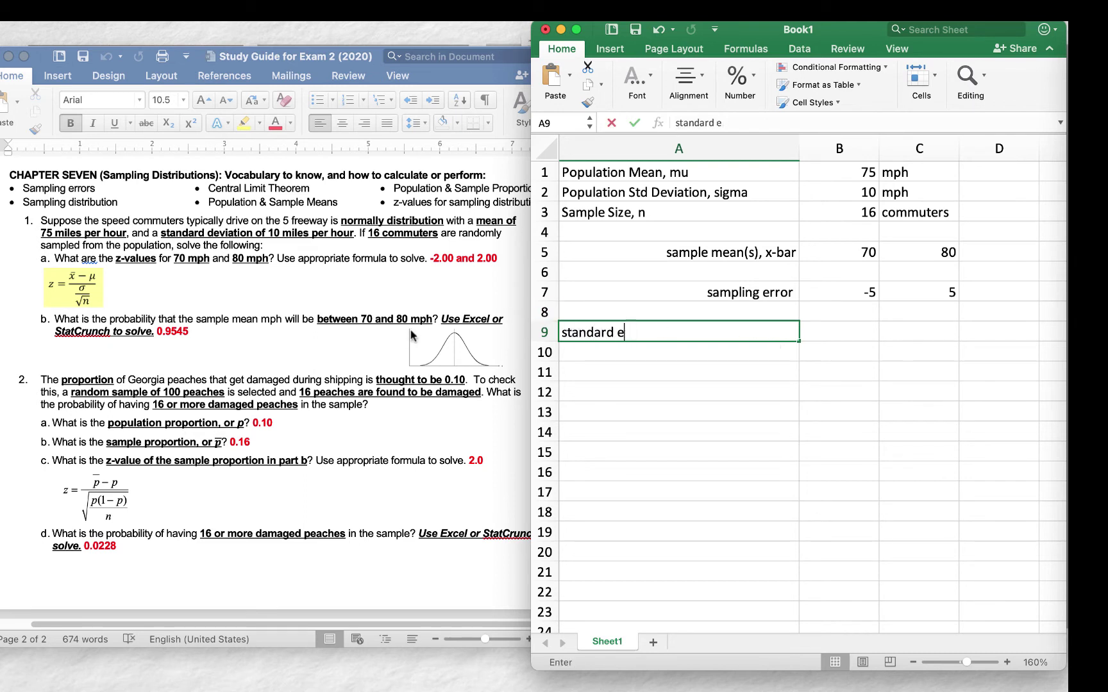
text(rror)
key(Return)
key(Up)
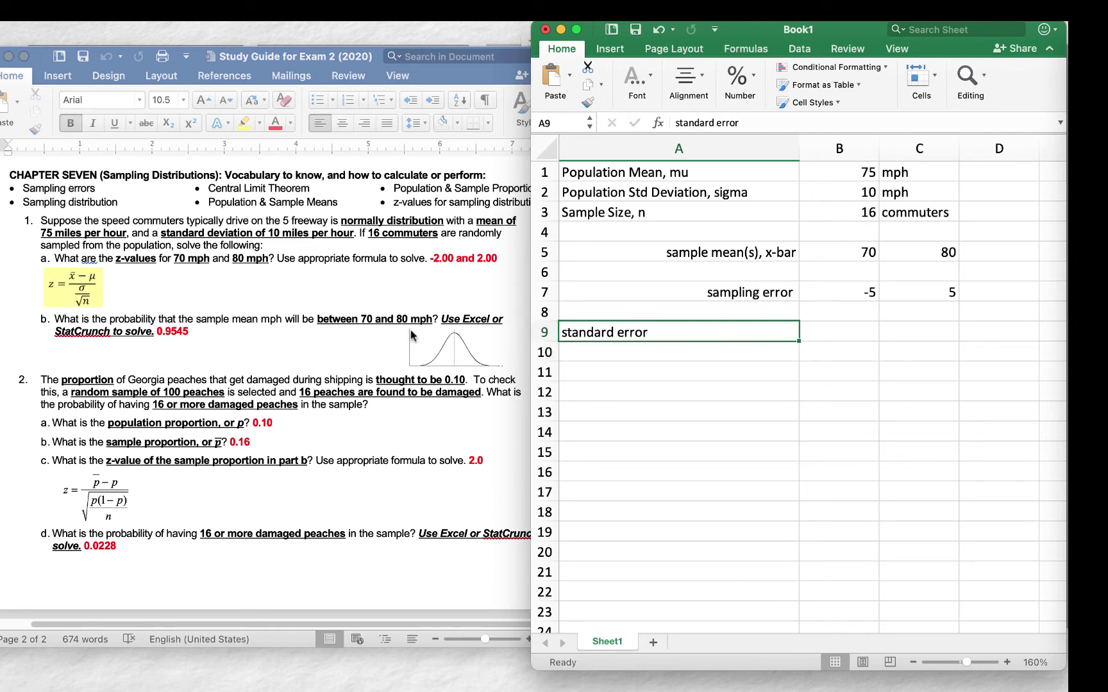
click(686, 76)
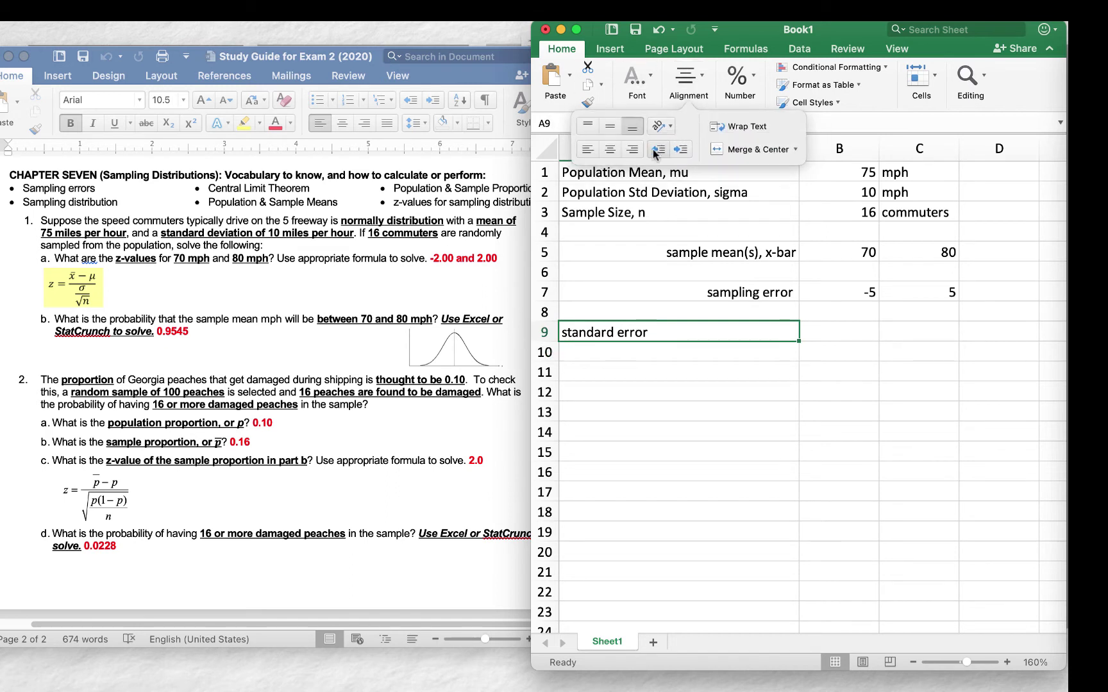
click(633, 149)
click(724, 376)
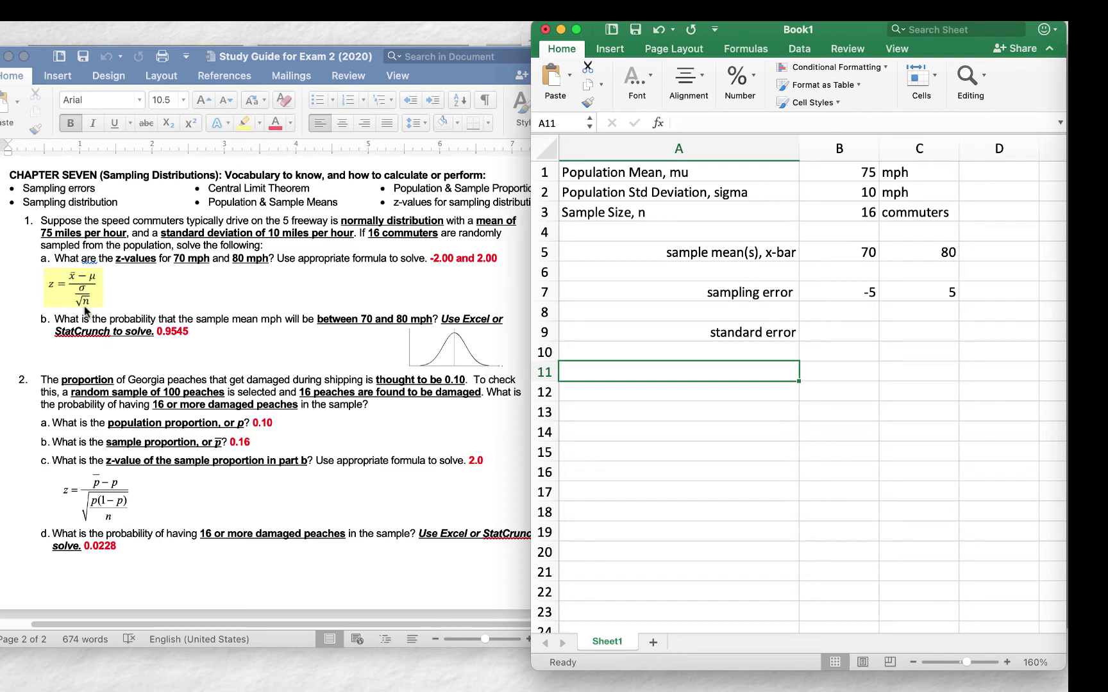
Calculate the standard error in B9 with the formula =B2/SQRT(B3).
click(847, 332)
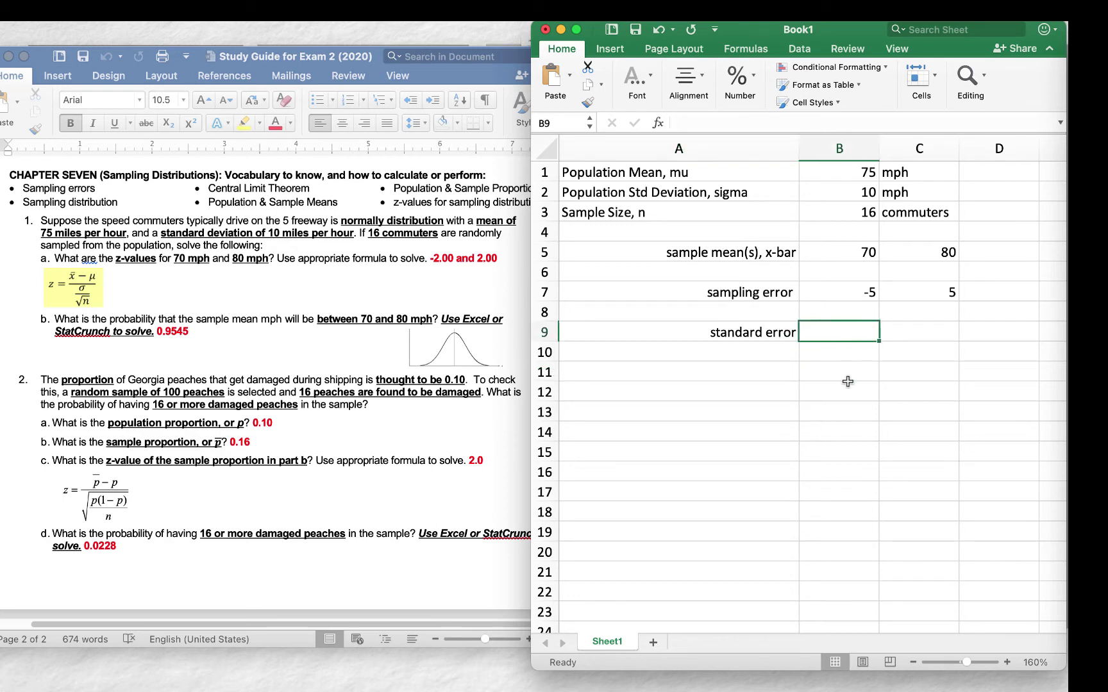
text(=)
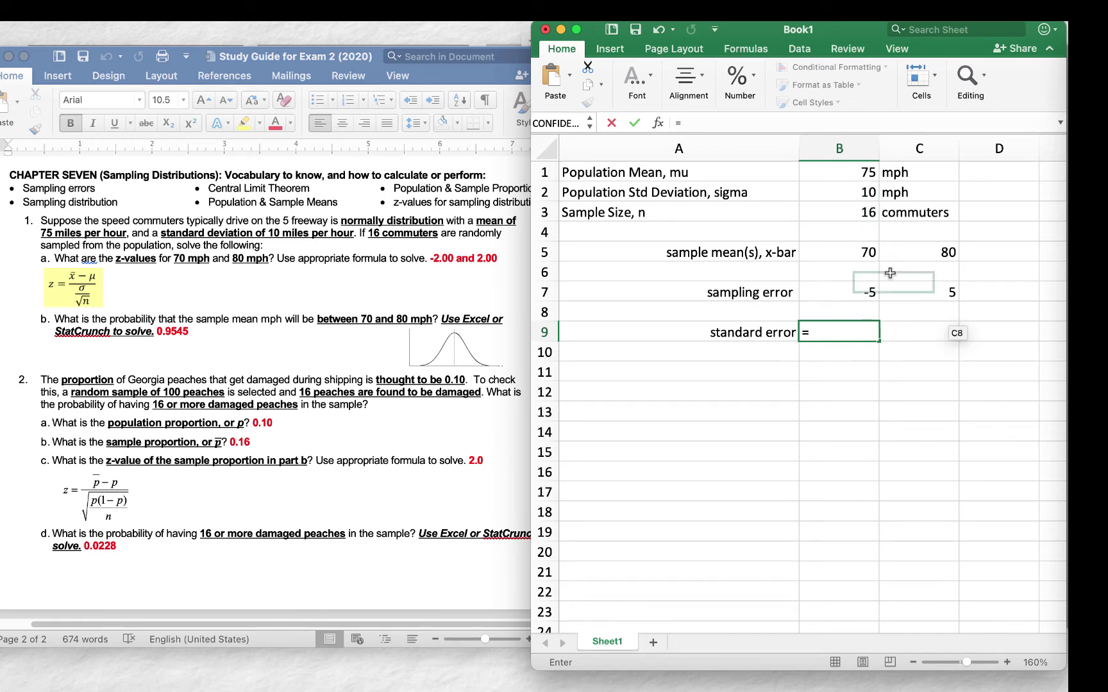
text(10)
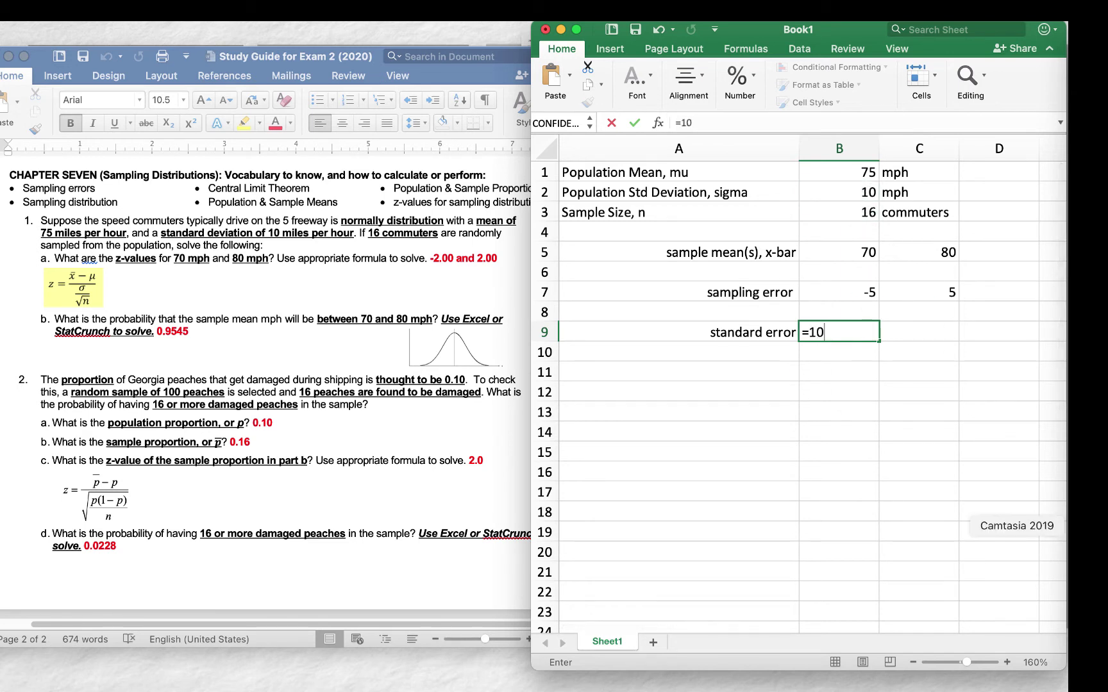
click(855, 192)
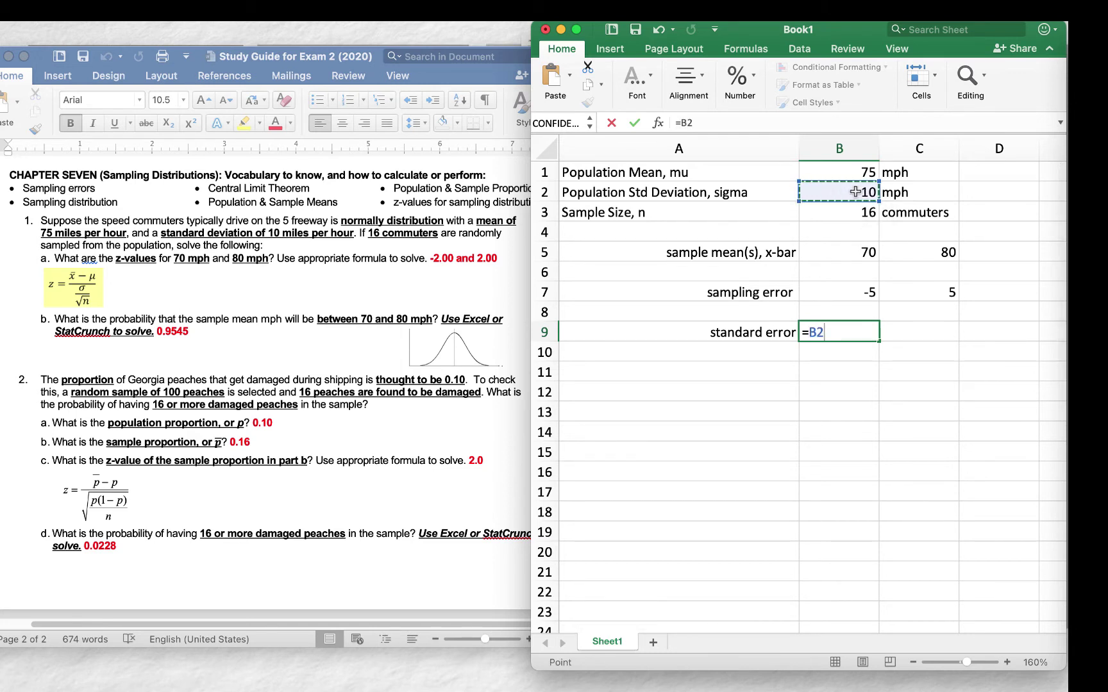
text(/sqrt)
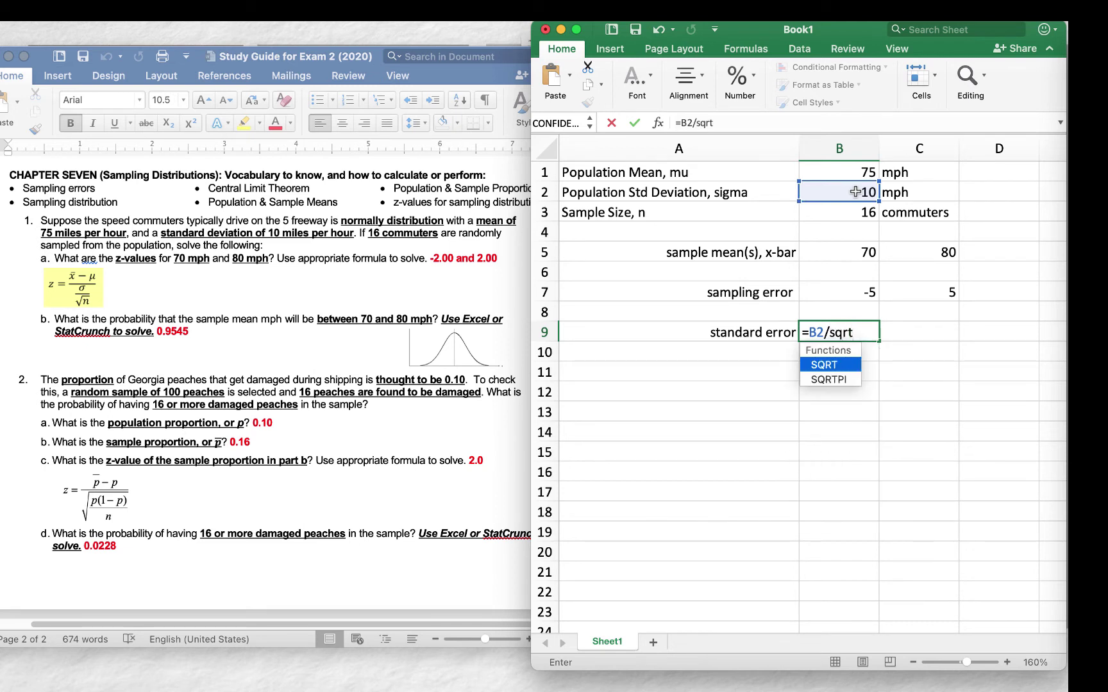
text(()
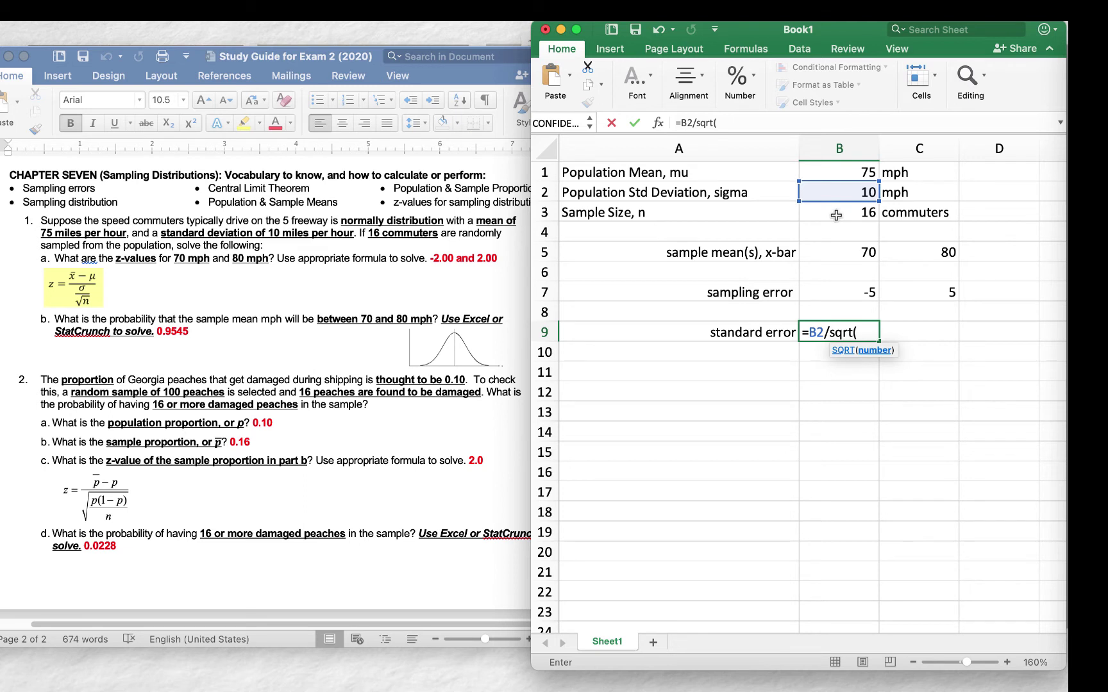
click(836, 215)
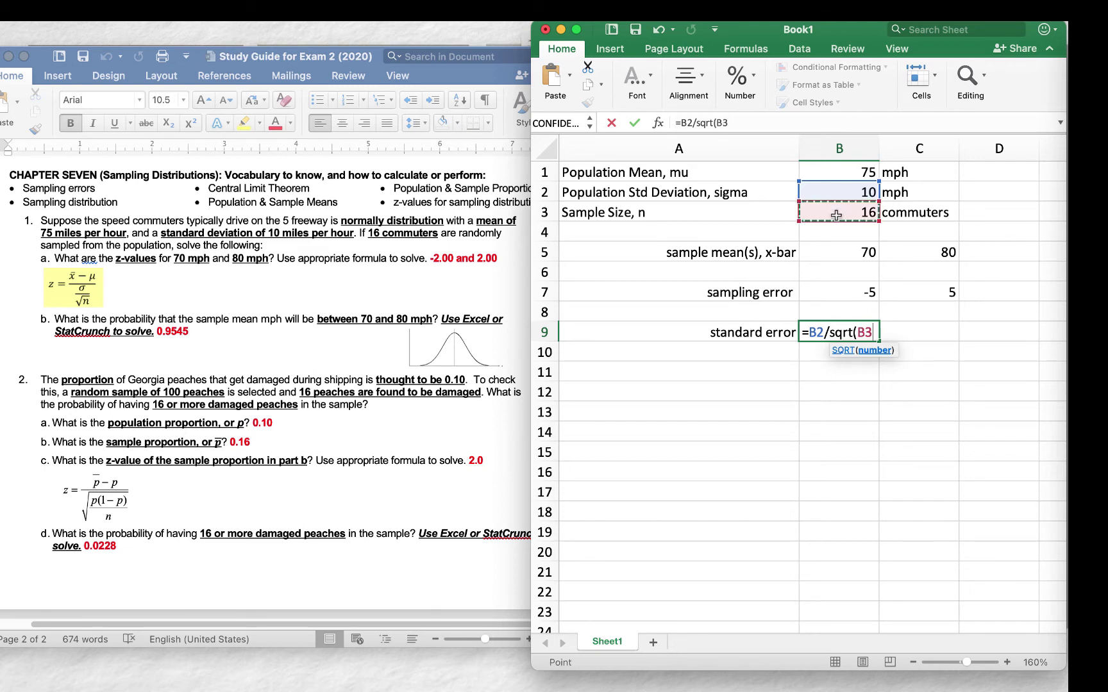
text())
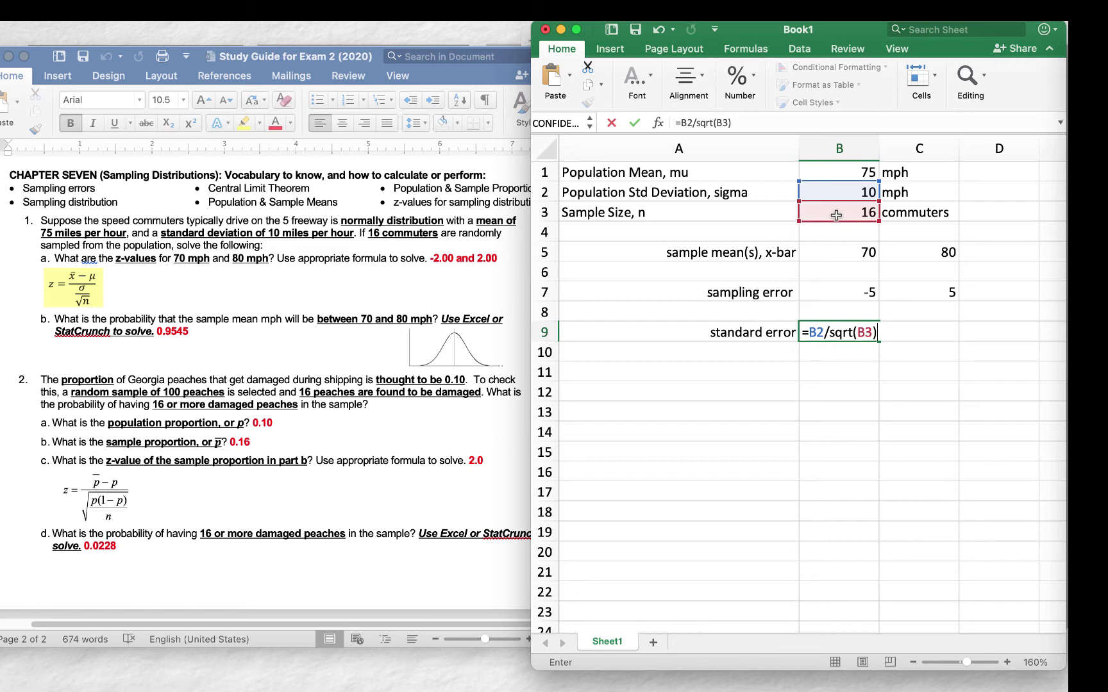
key(Return)
key(Up)
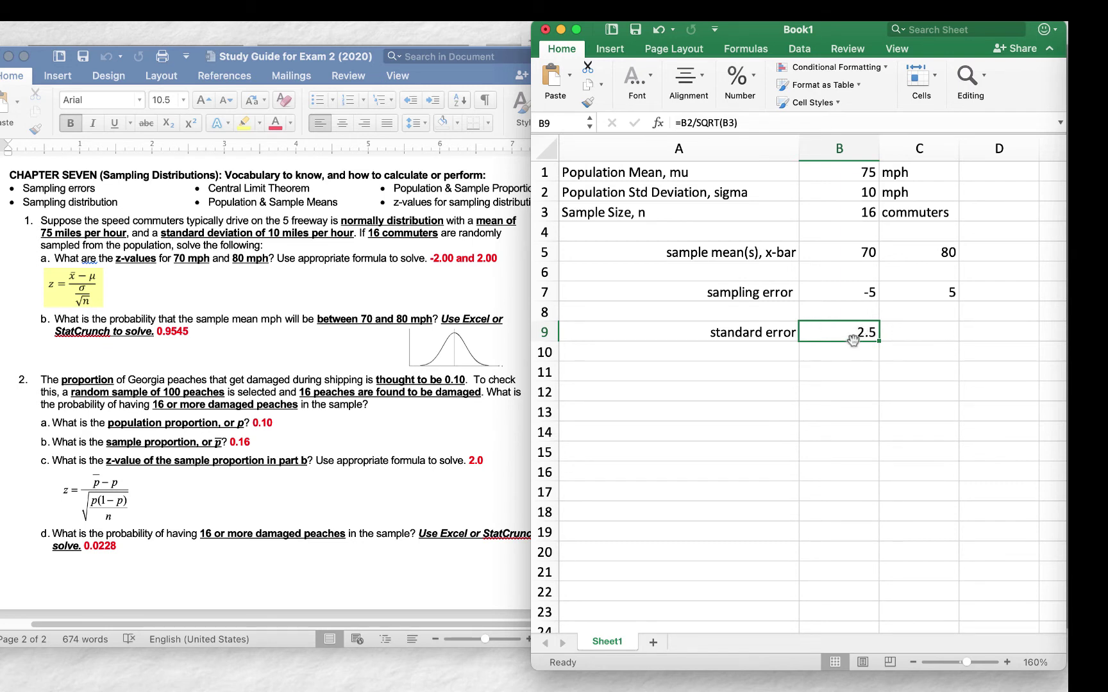
Label cell A11 "z-values" and right-align the label.
click(782, 378)
text(z)
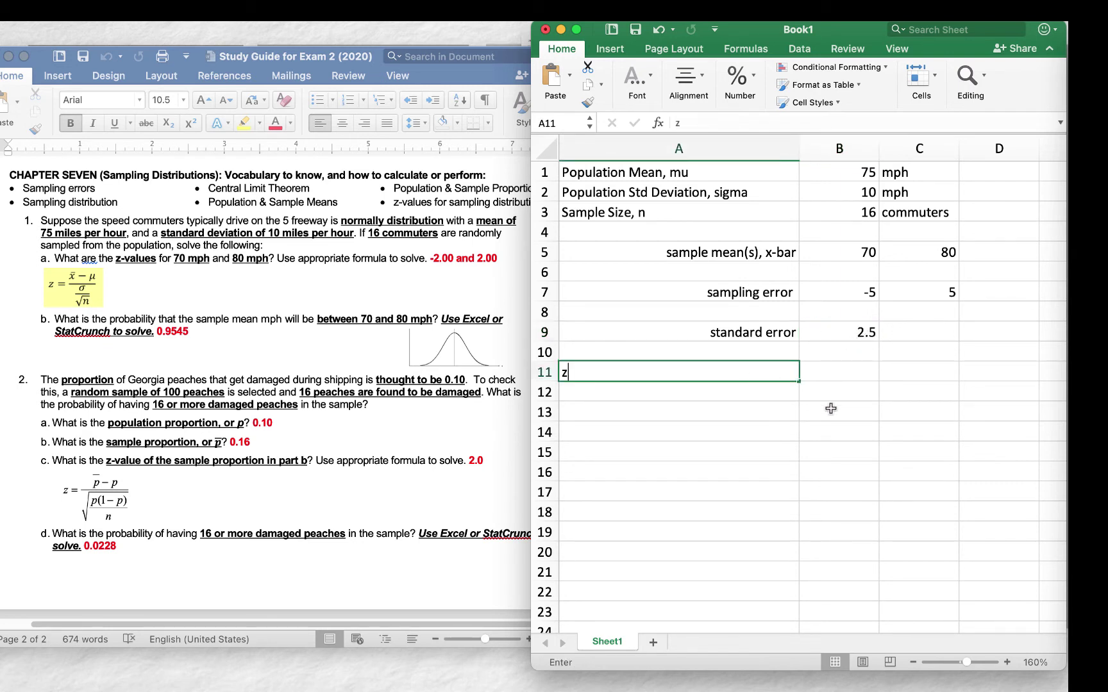
text(-values)
key(Return)
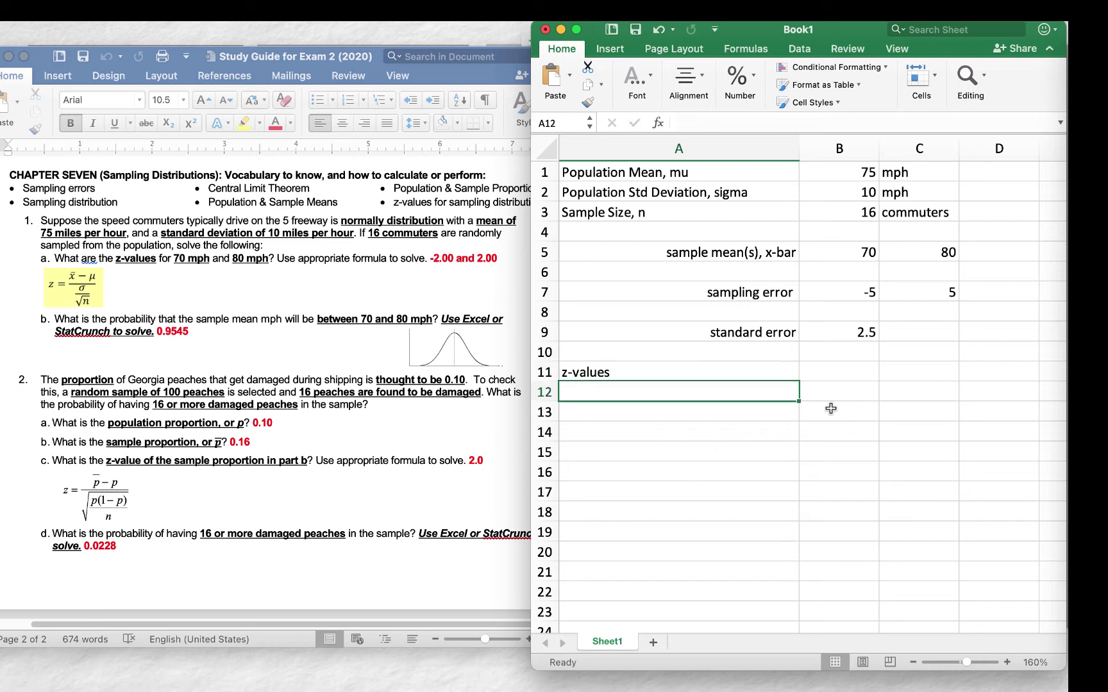
click(776, 375)
click(688, 80)
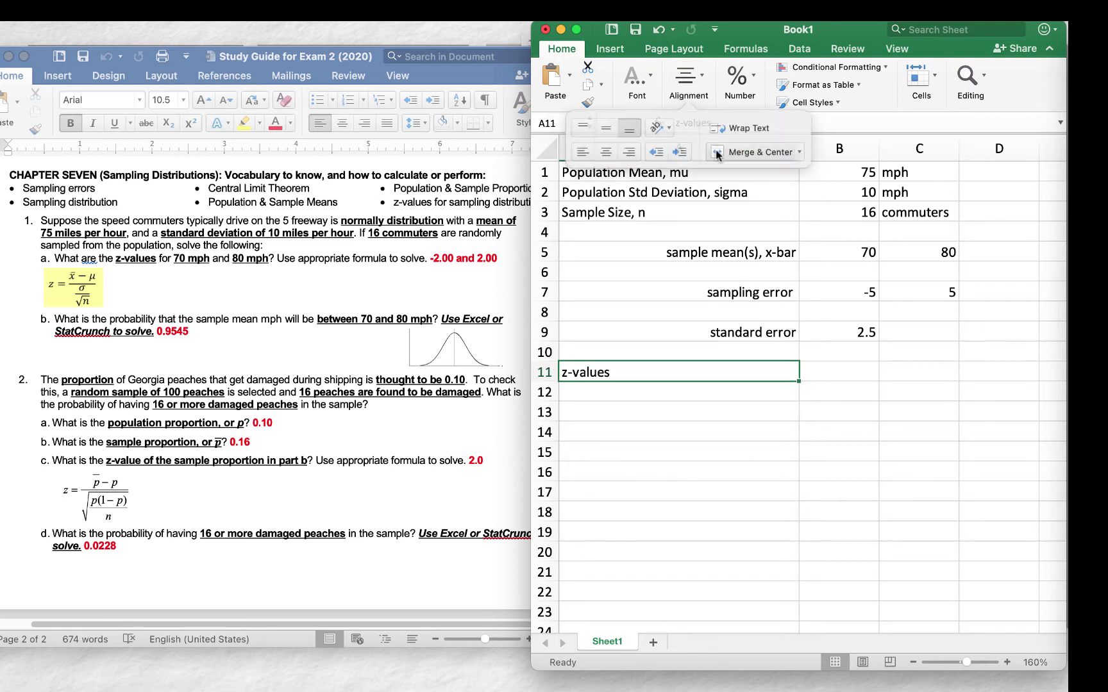
click(632, 148)
click(910, 410)
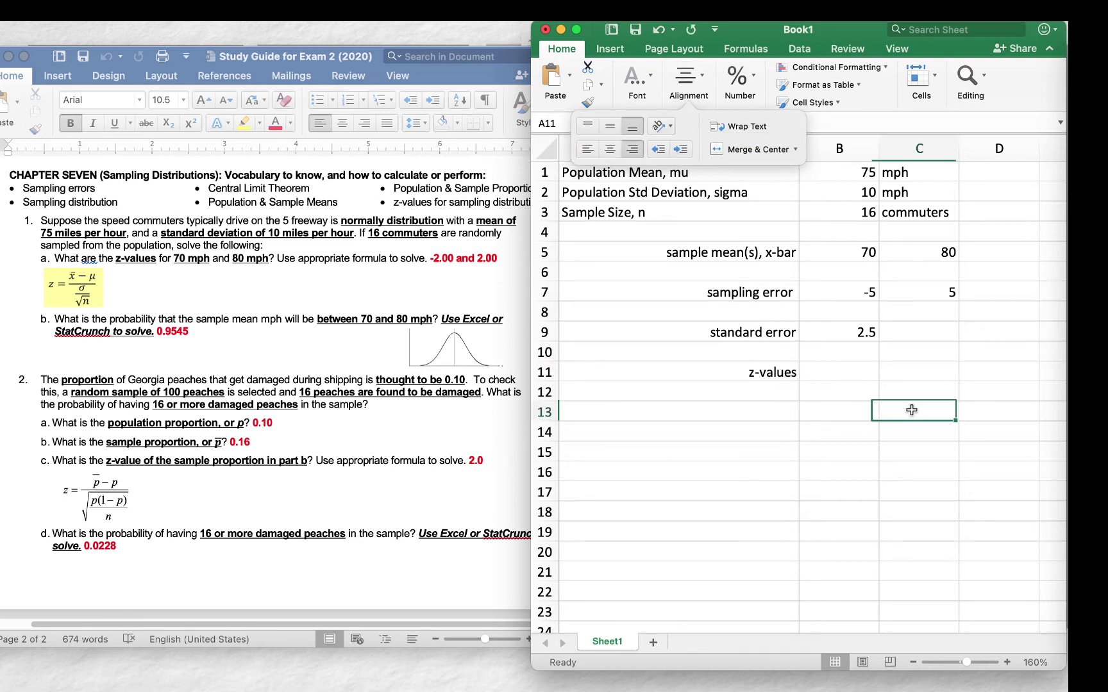
Calculate the z-value for the first sample mean in B11 with the formula =B7/B9.
click(843, 373)
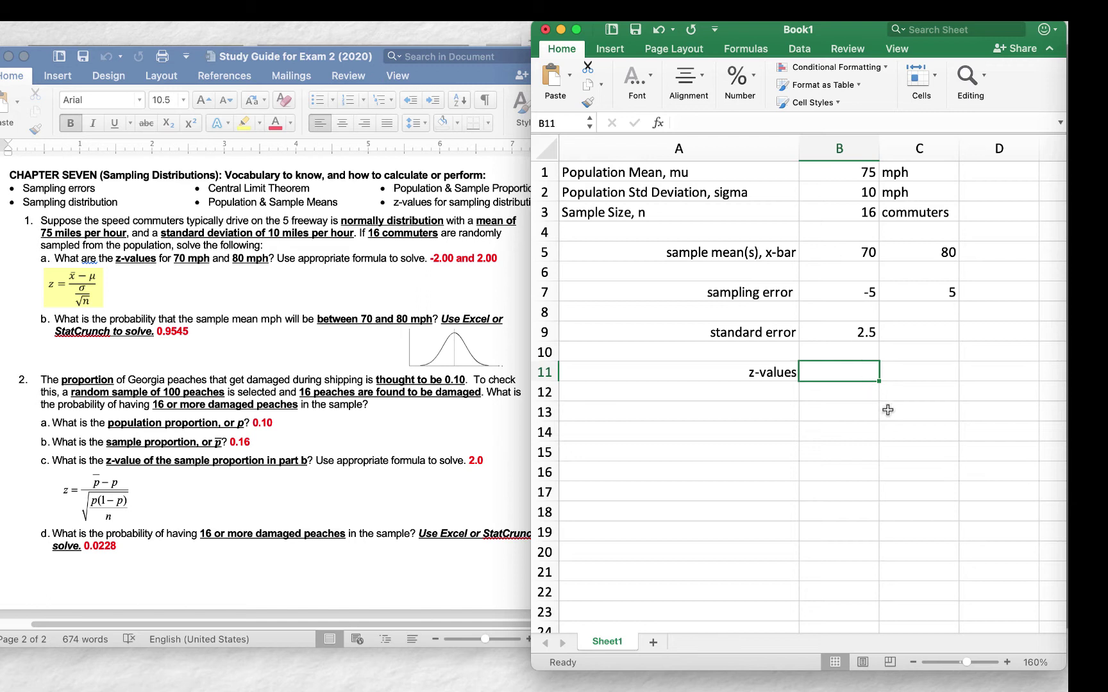
text(=)
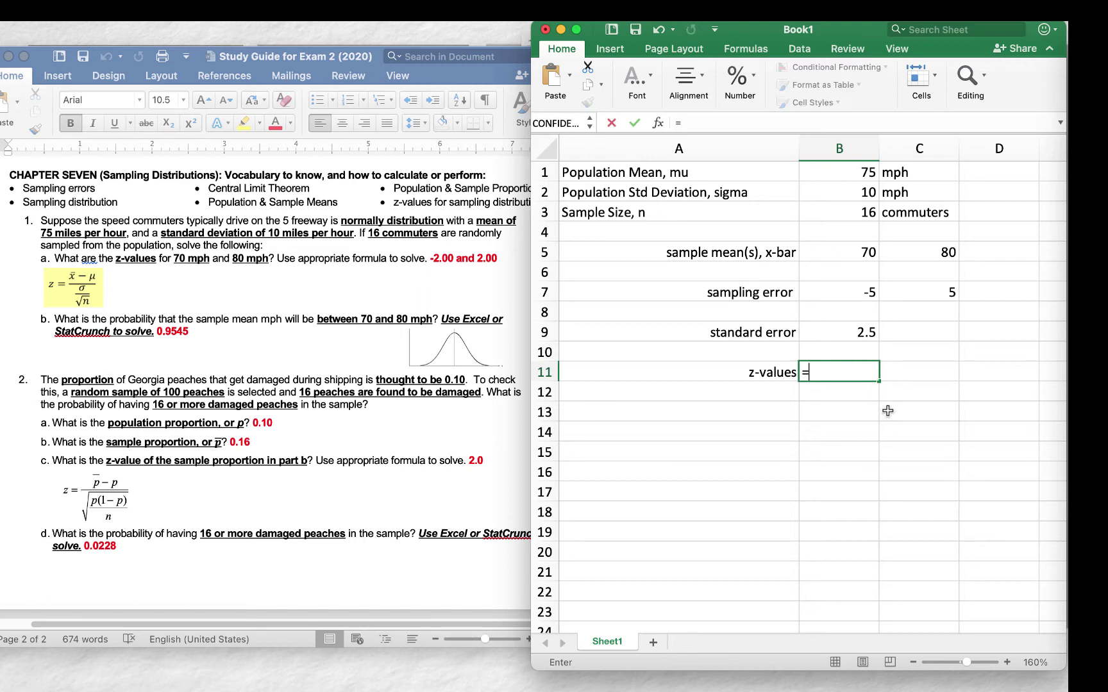
click(829, 293)
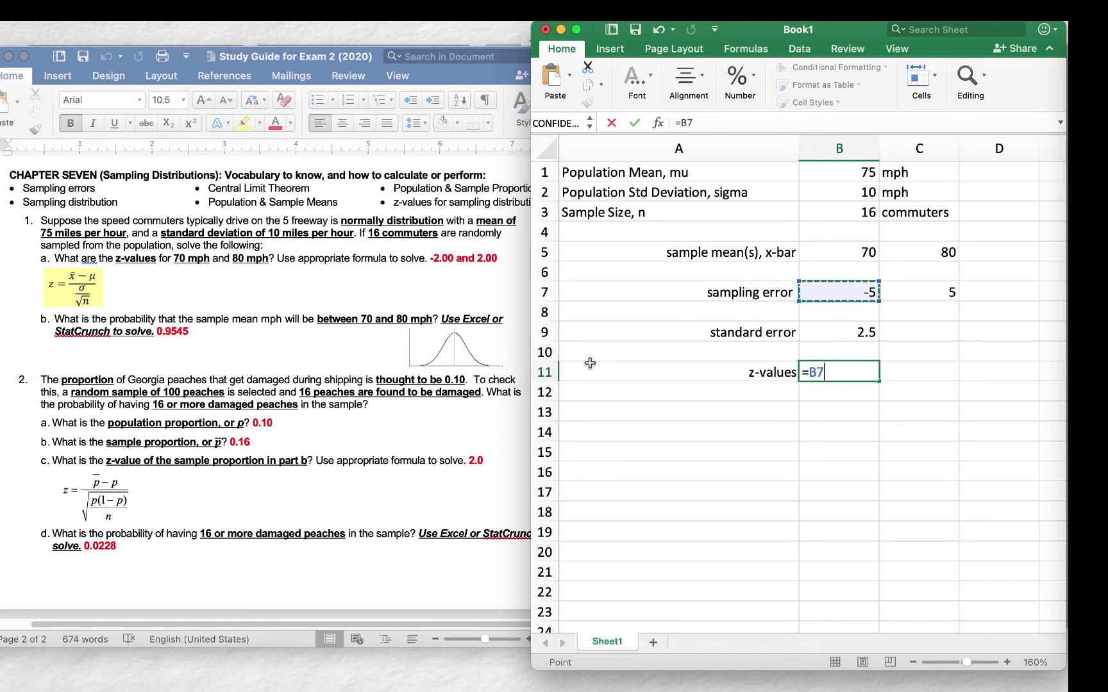
text(/)
click(846, 333)
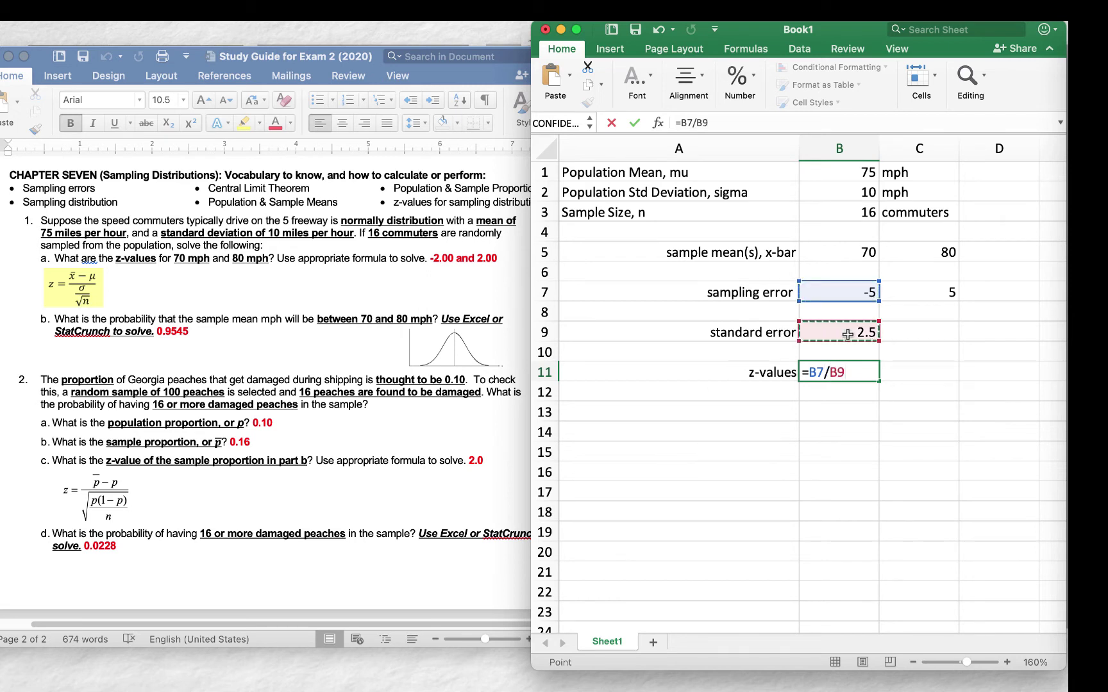
key(Return)
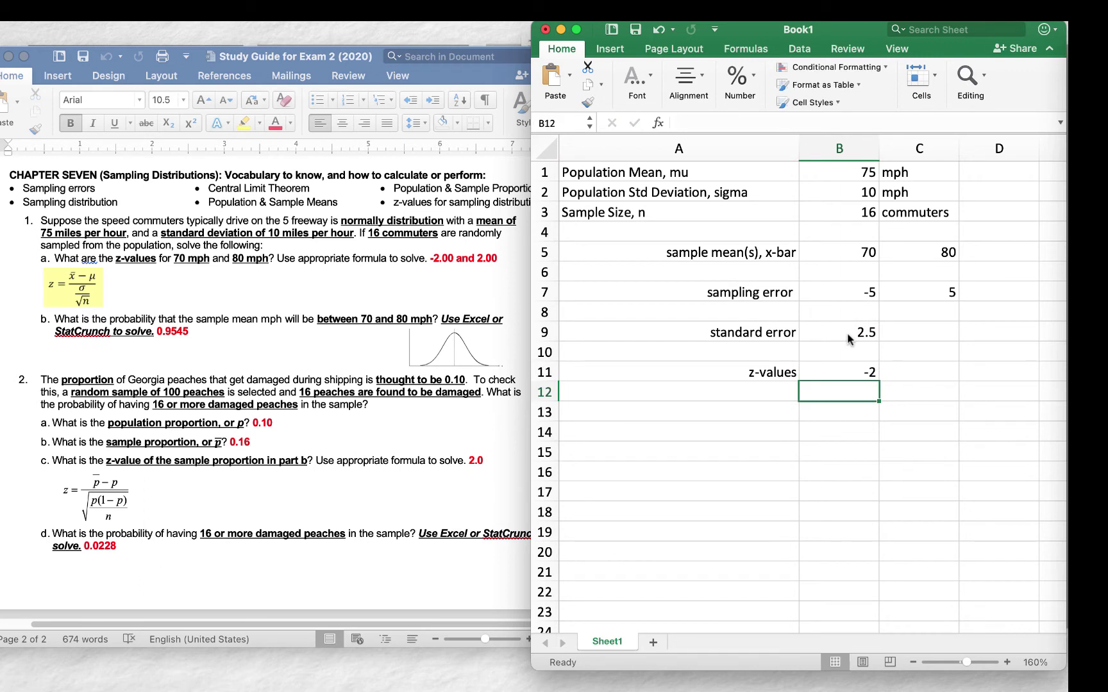
click(863, 369)
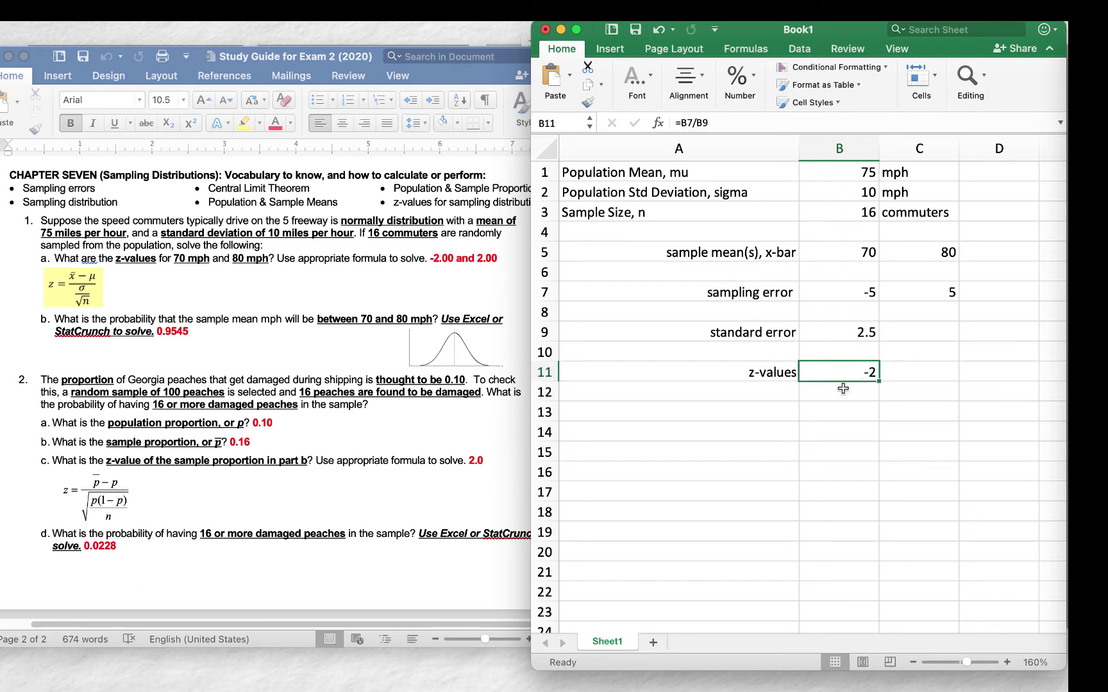
Enter "70 mph" in B12 to identify the z-value above it.
click(843, 388)
text(70)
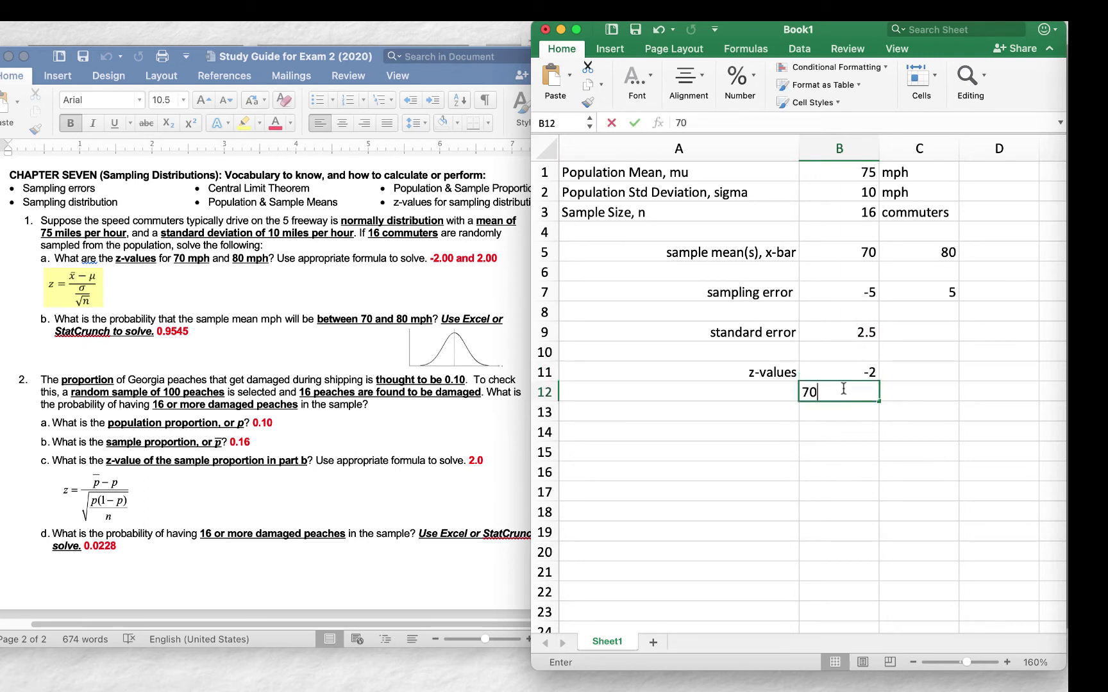
text( mph)
key(Return)
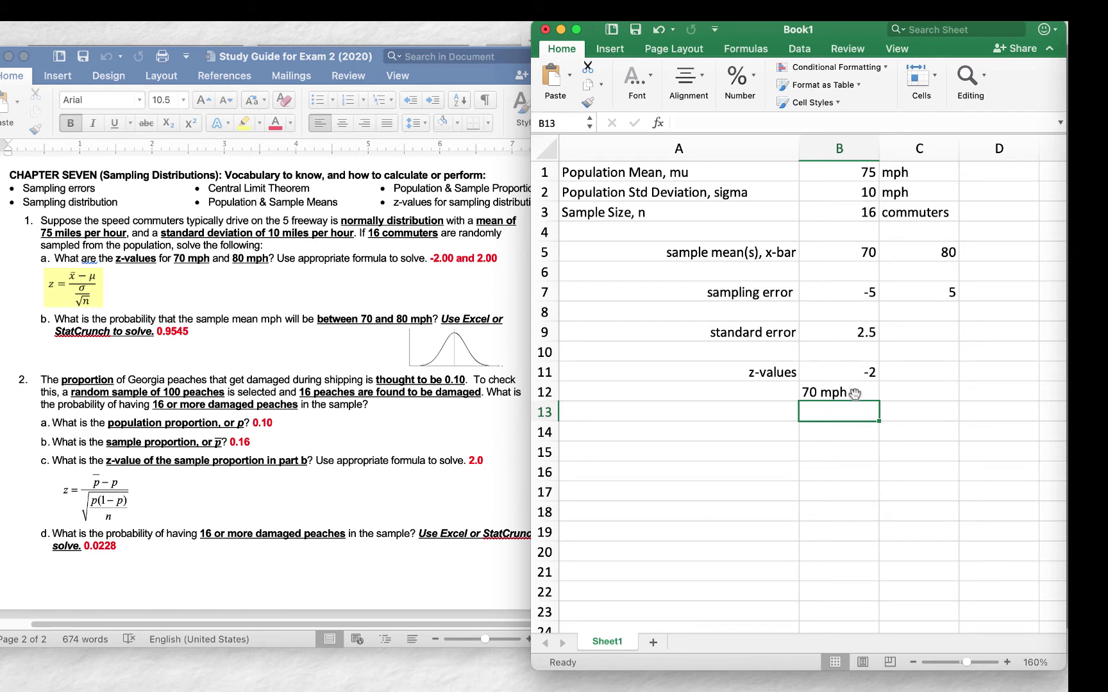
Calculate the z-value for the second sample mean in C11 with the formula =C7/B9.
click(927, 364)
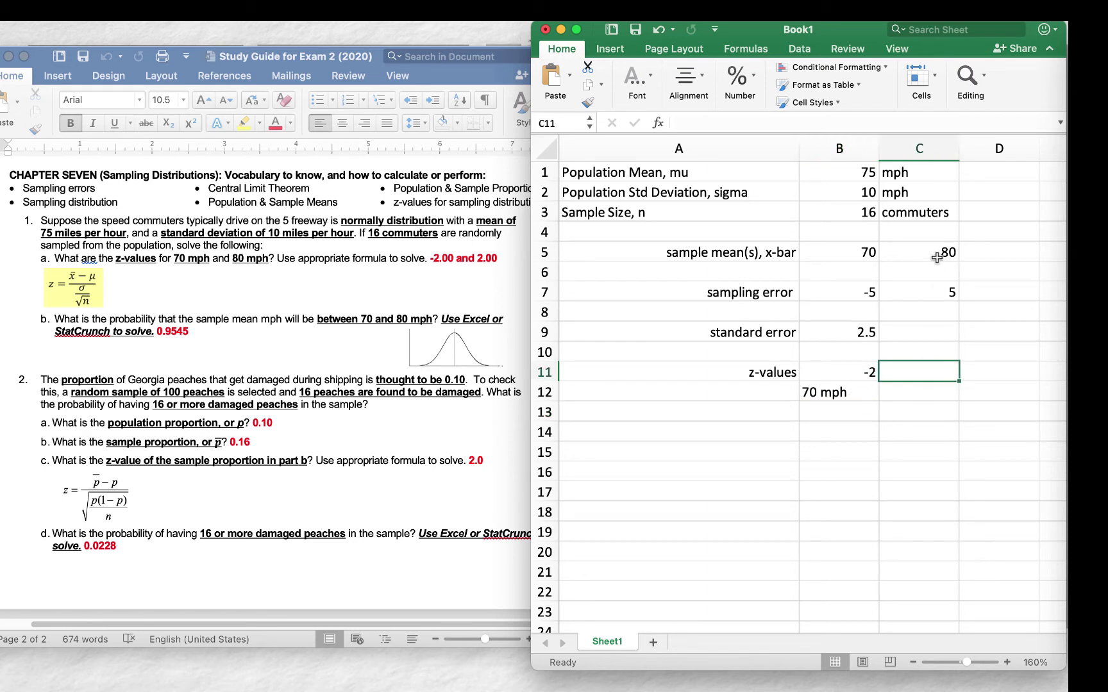
text(=)
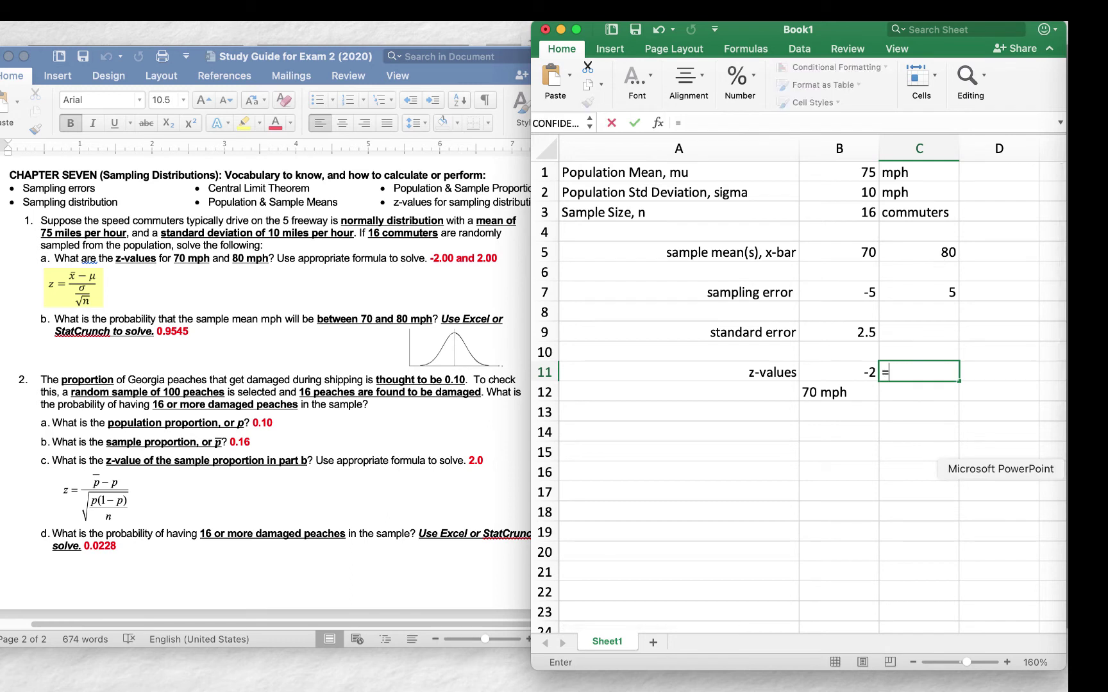
click(943, 294)
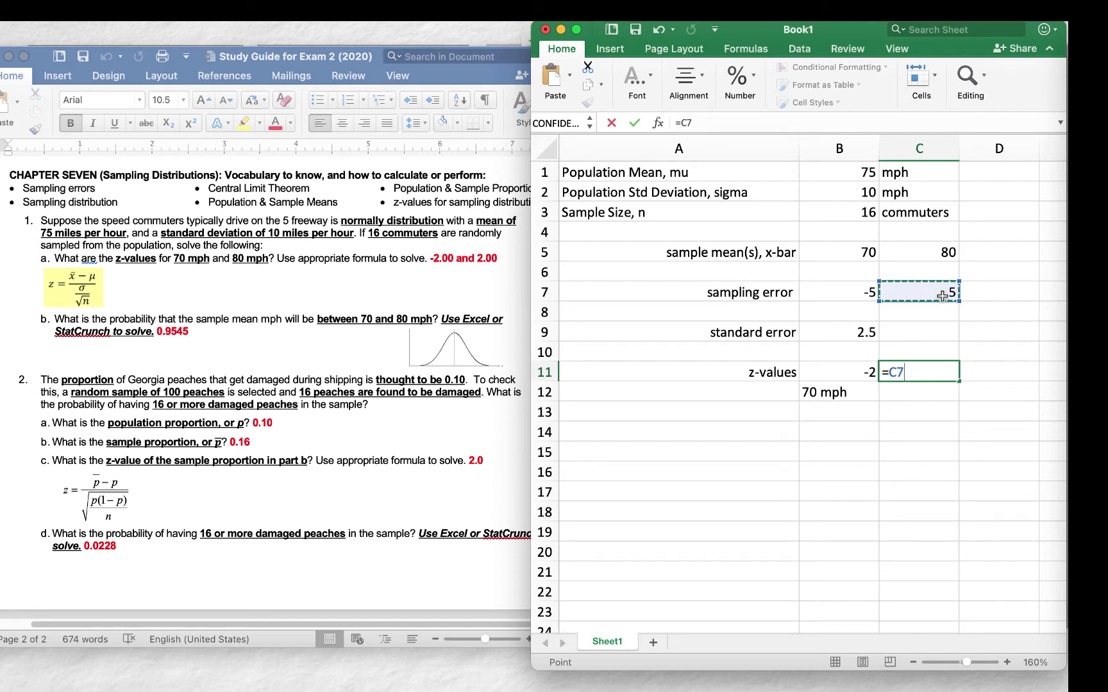
text(/)
click(832, 334)
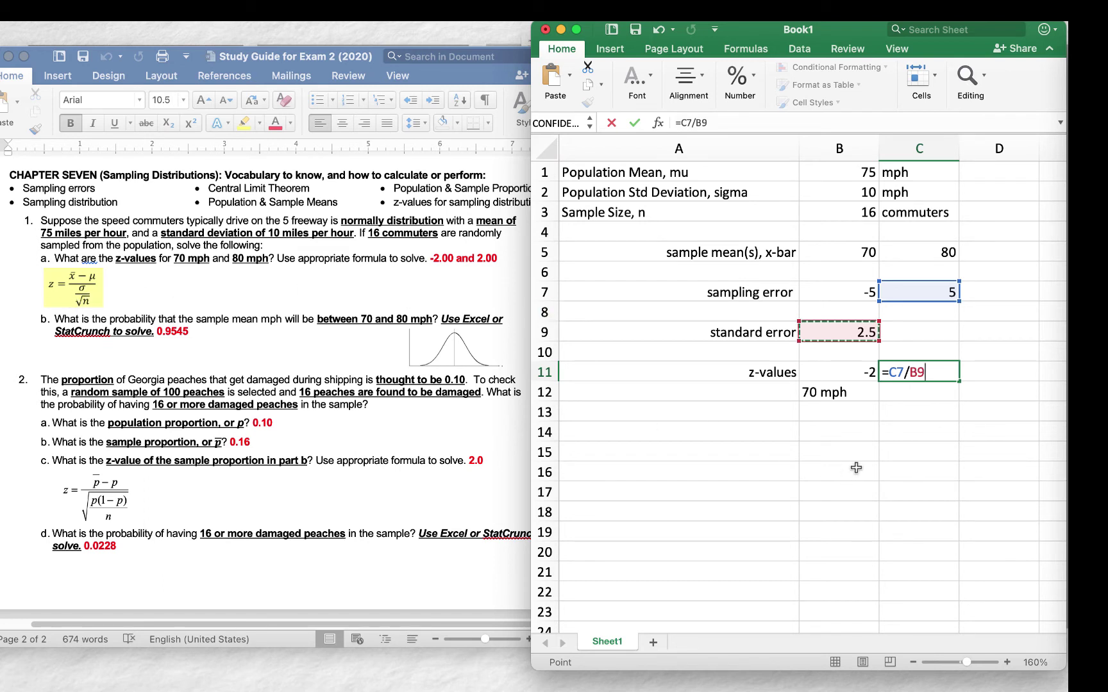
key(Return)
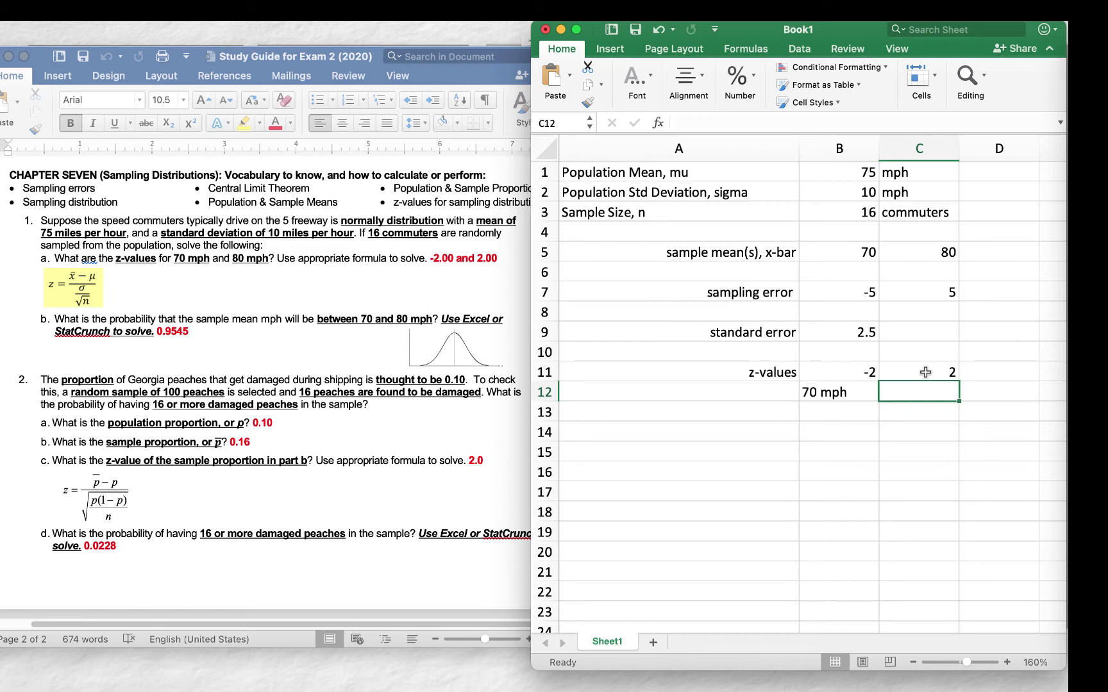
Enter "80 mph" in C12 to identify the second z-value.
text(80 pmh)
key(BackSpace)
key(BackSpace)
key(BackSpace)
text(mph)
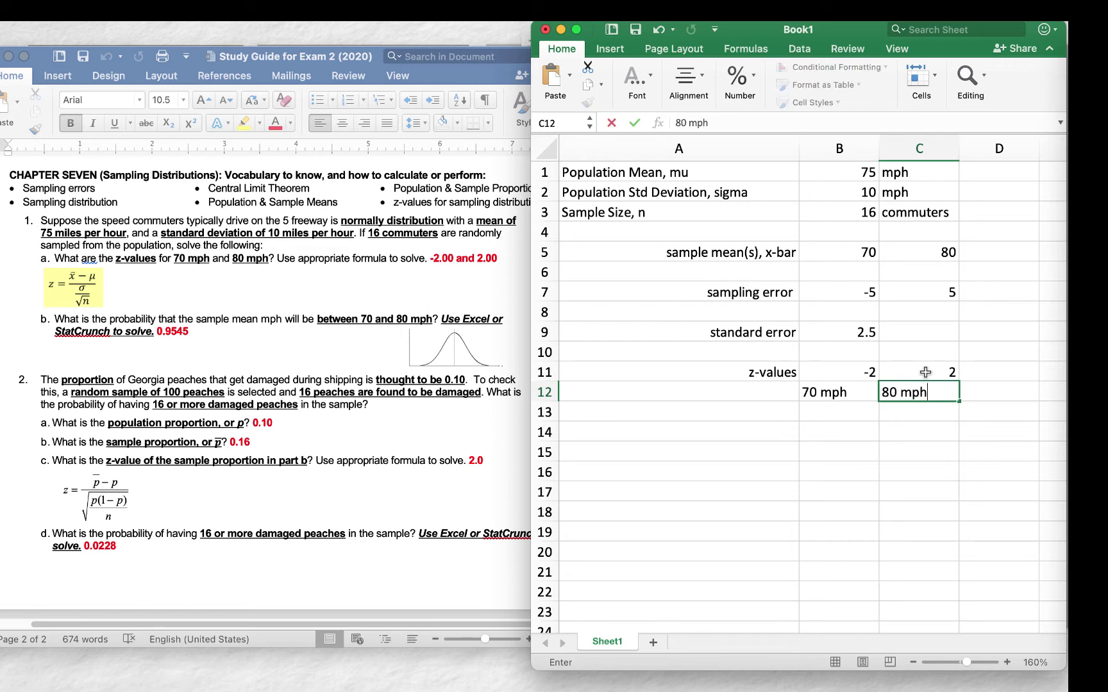
key(Return)
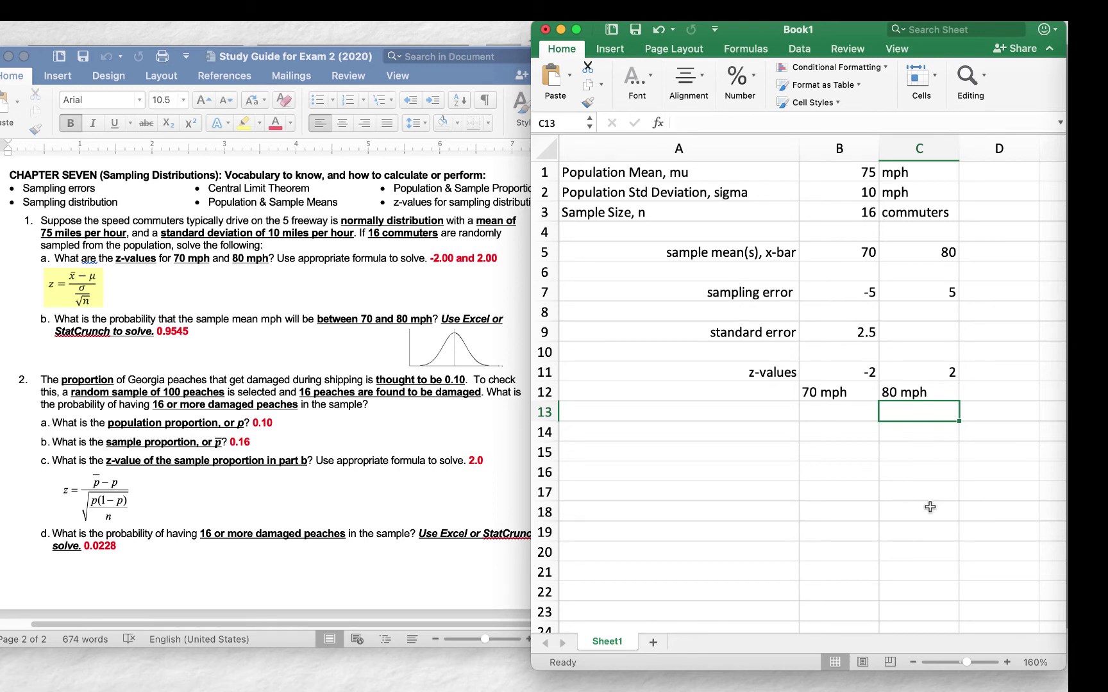
Try a sample size of 20 in B3 to test the formulas, and undo the change.
click(848, 374)
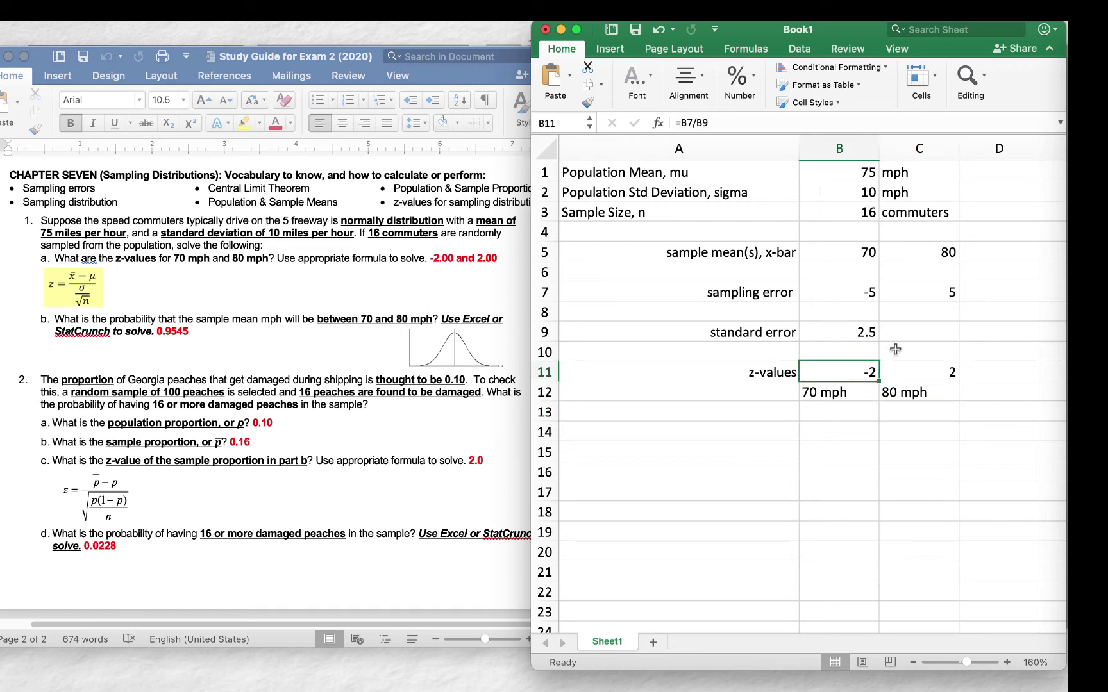
click(863, 502)
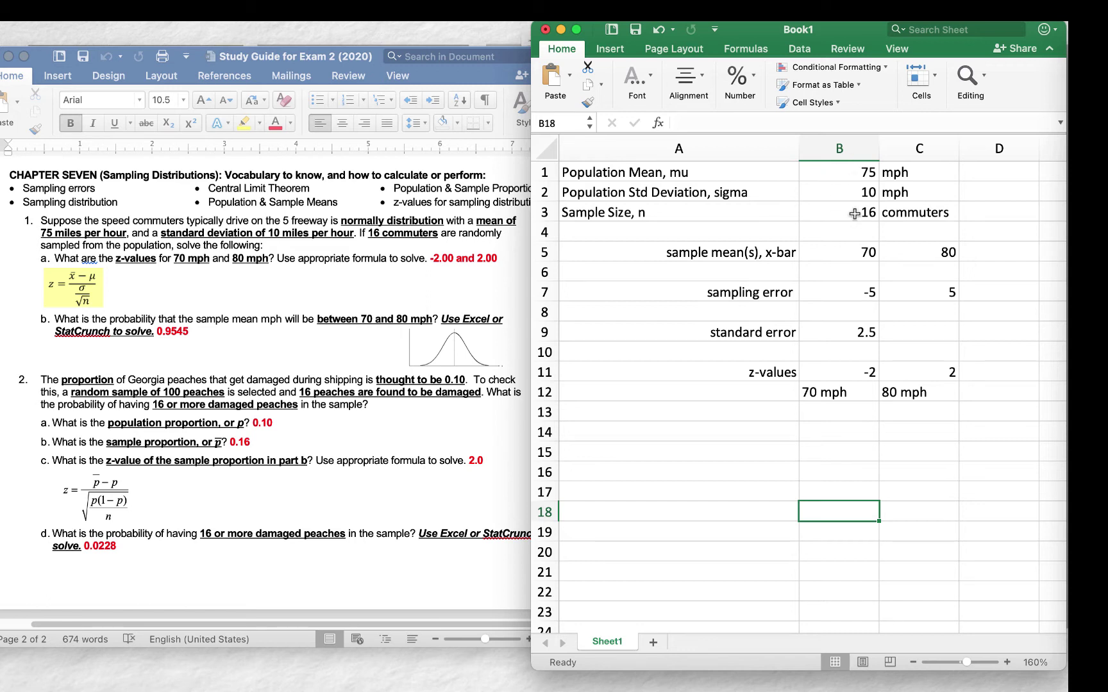
click(849, 175)
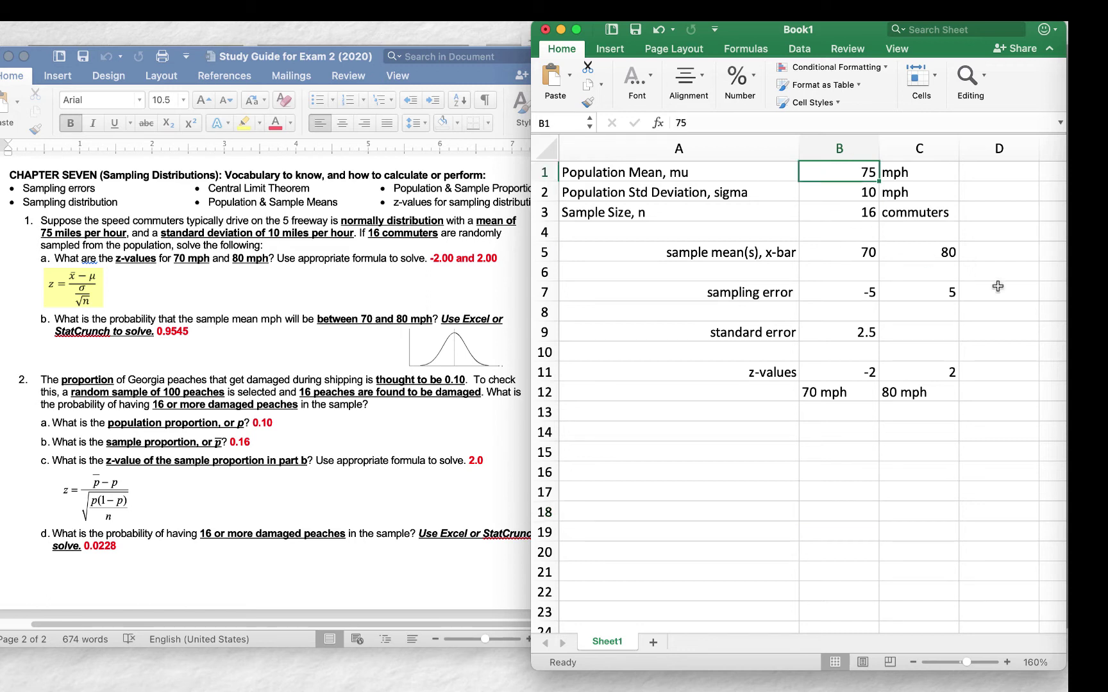
key(Down)
key(Down)
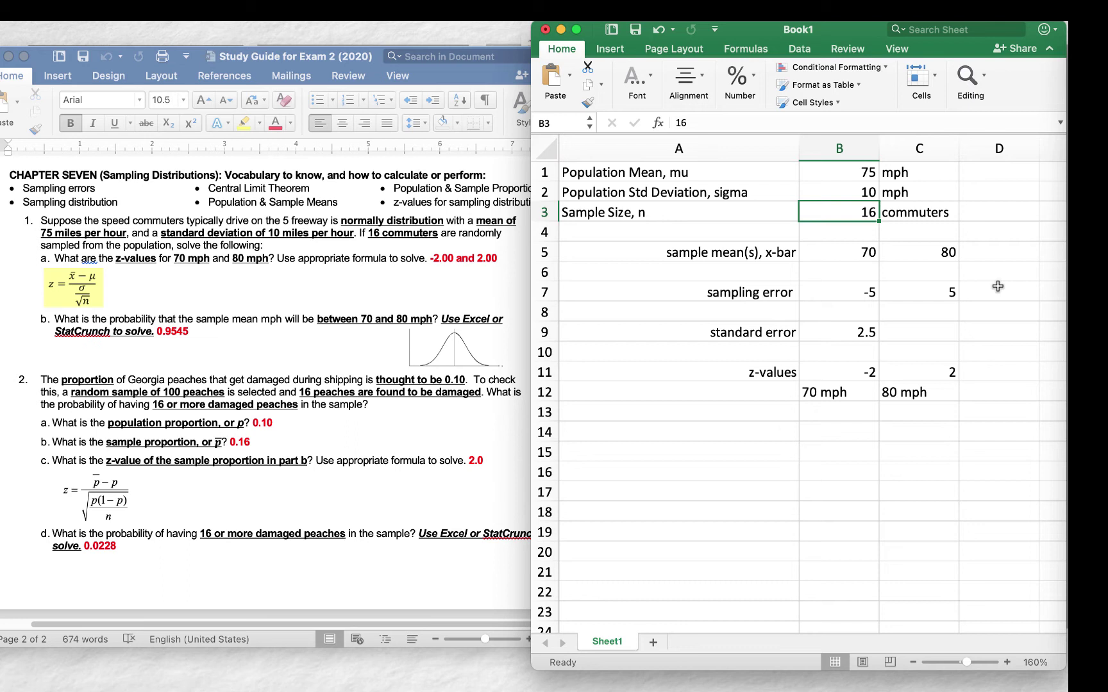
text(20)
key(Return)
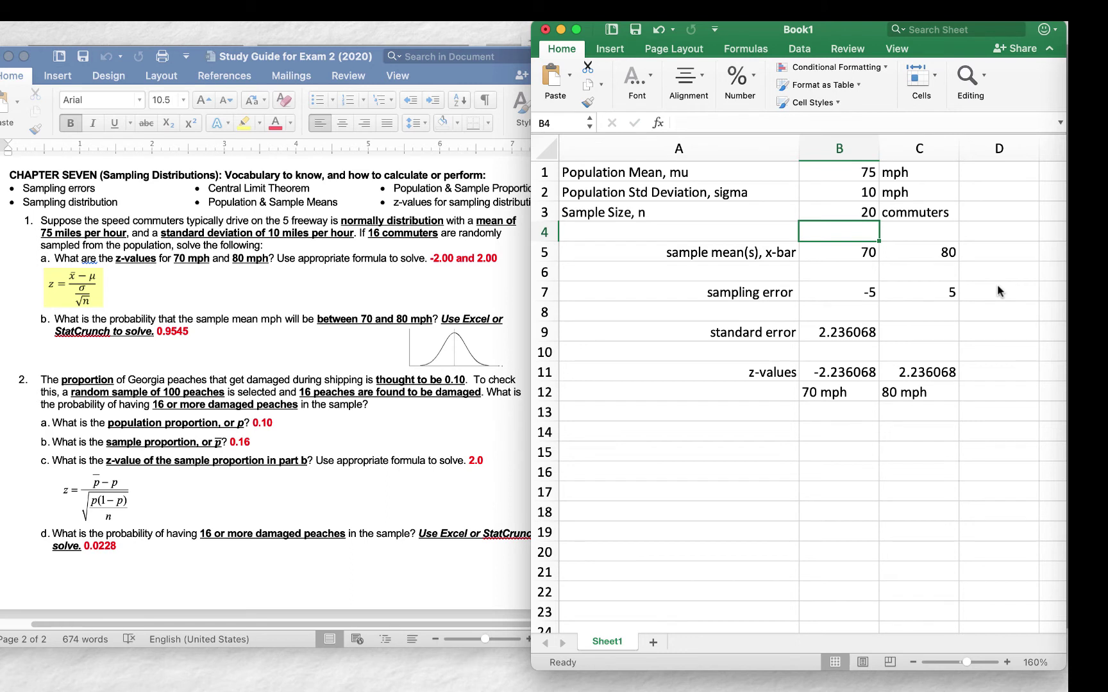
key(super+z)
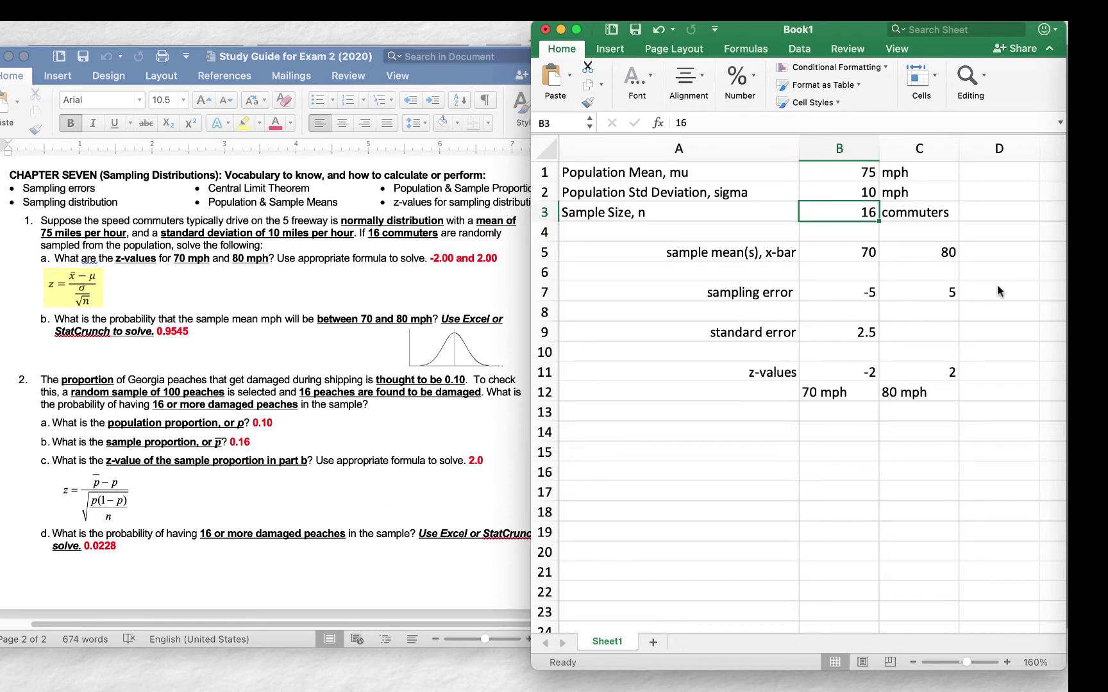
Try a population standard deviation of 9 in B2, and undo the change.
click(811, 195)
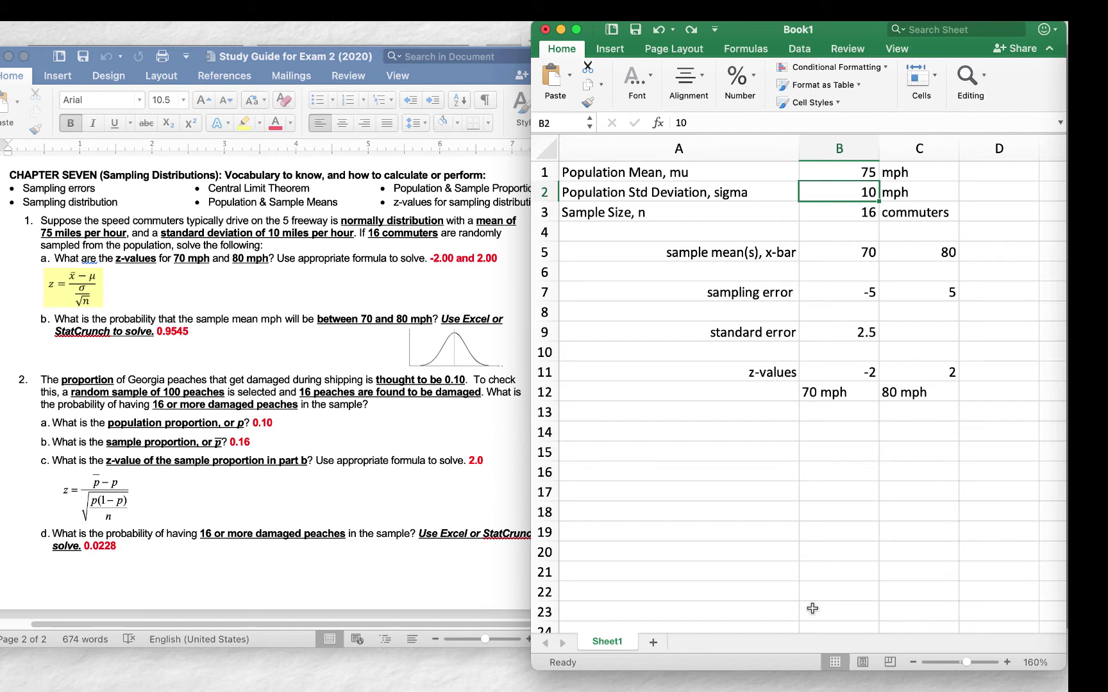
text(9)
key(Return)
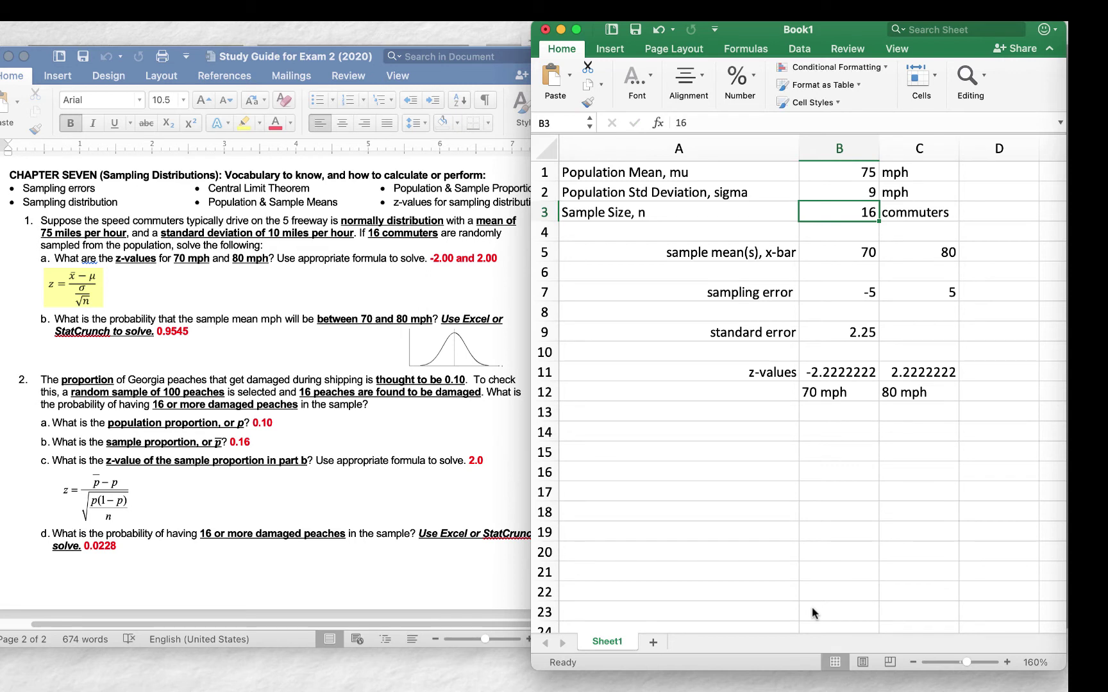
key(super+z)
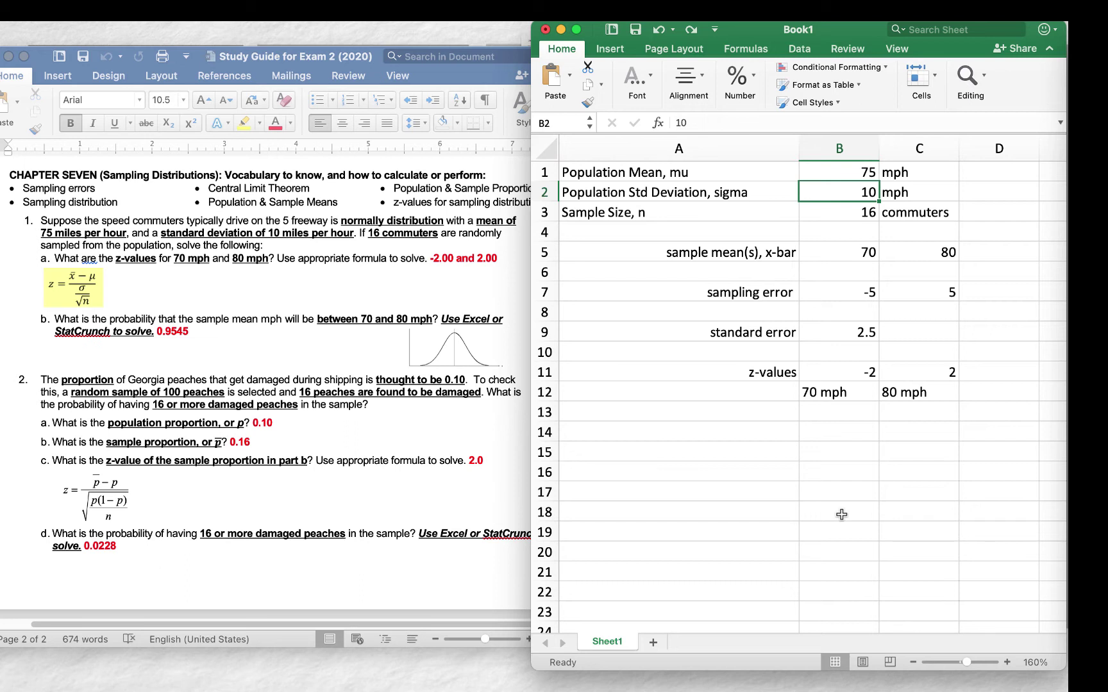
Start the peach proportion problem below the z-values by labelling cell A16 "population proportion, p".
click(661, 475)
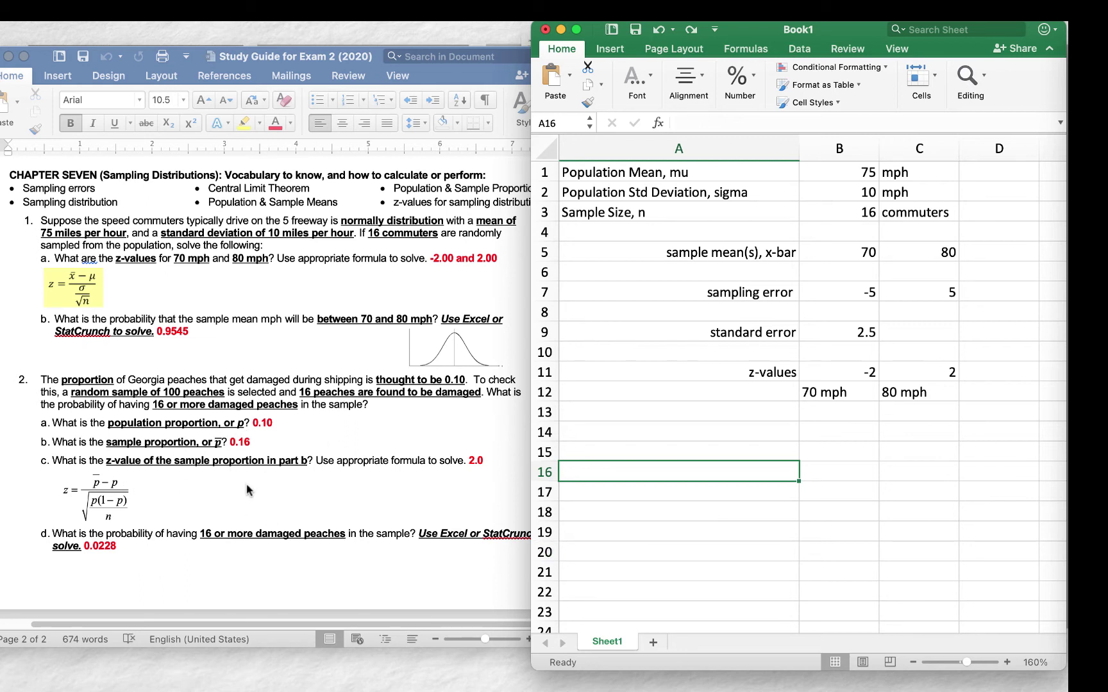
scroll(788, 494, down, 8)
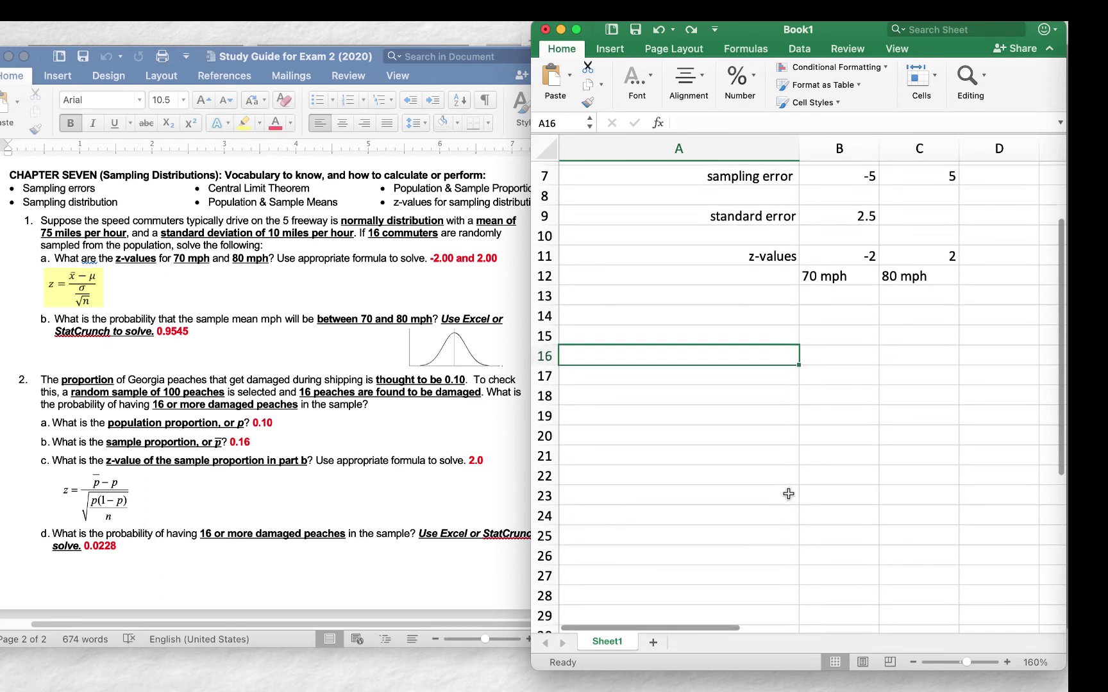
scroll(788, 494, down, 4)
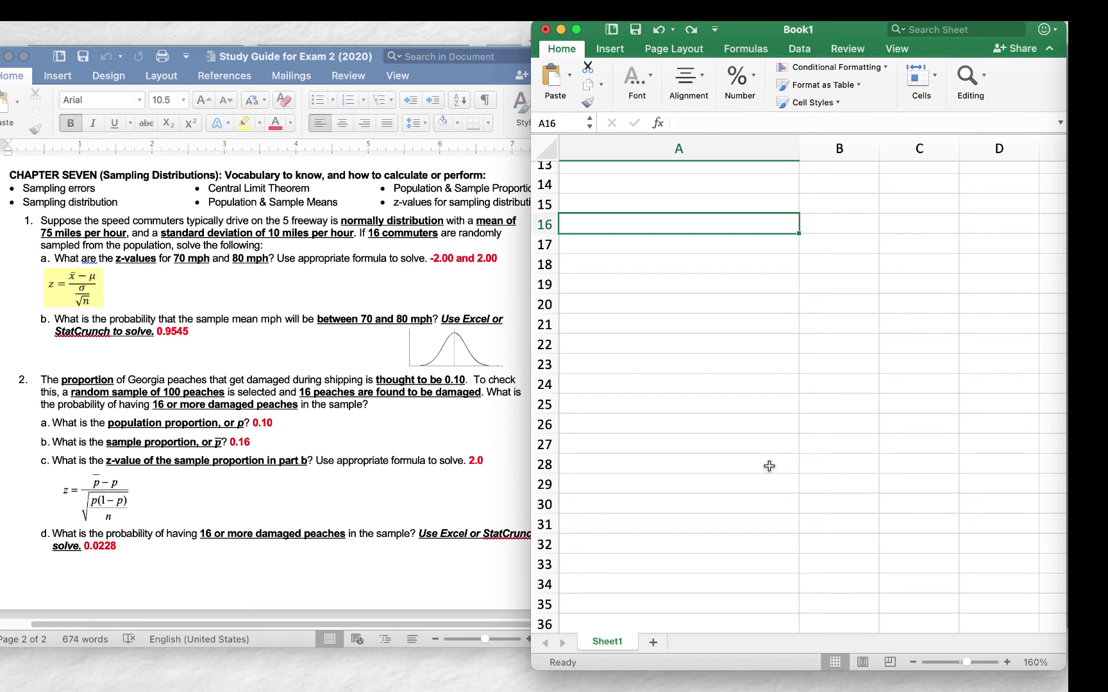
text(population propo)
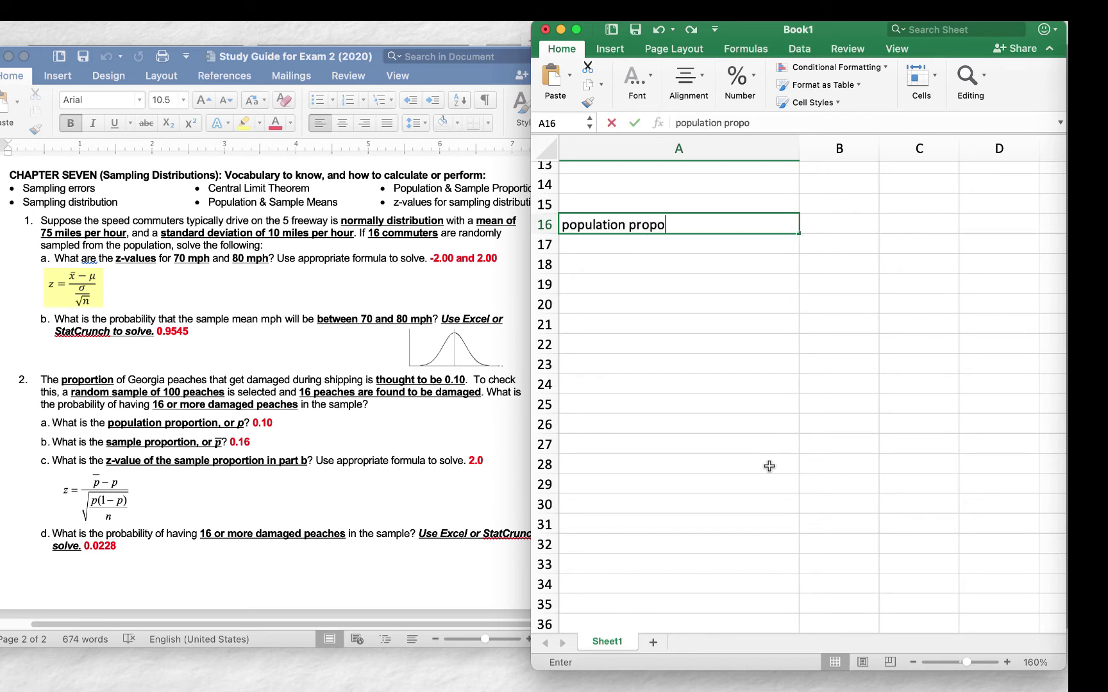
text(rtion, p)
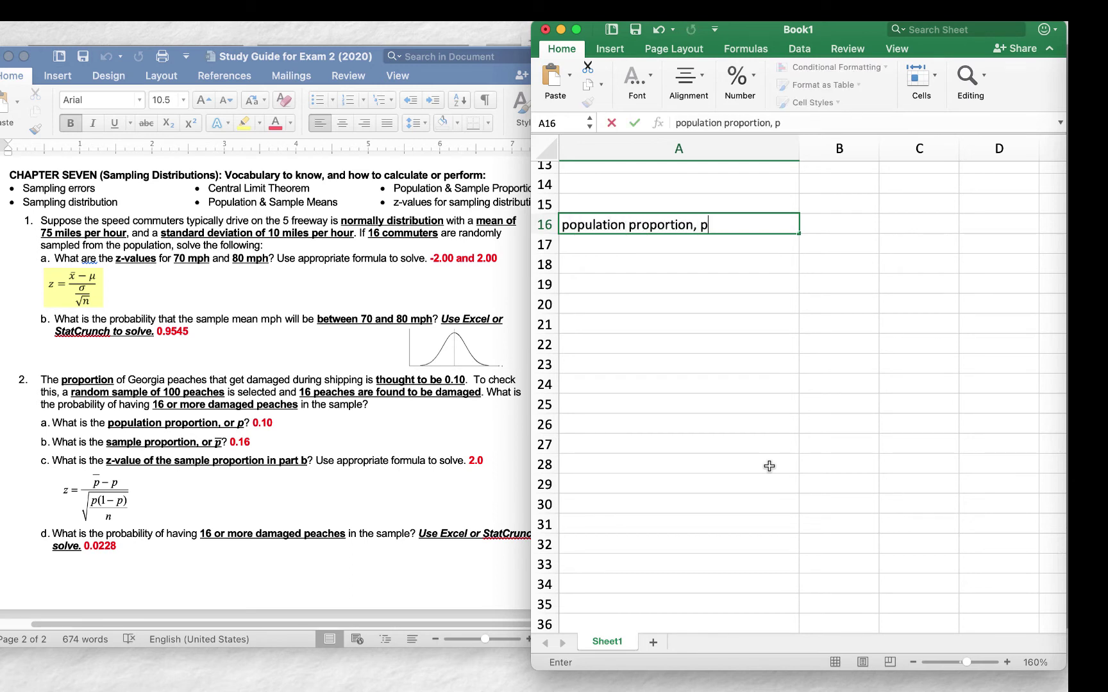
key(Return)
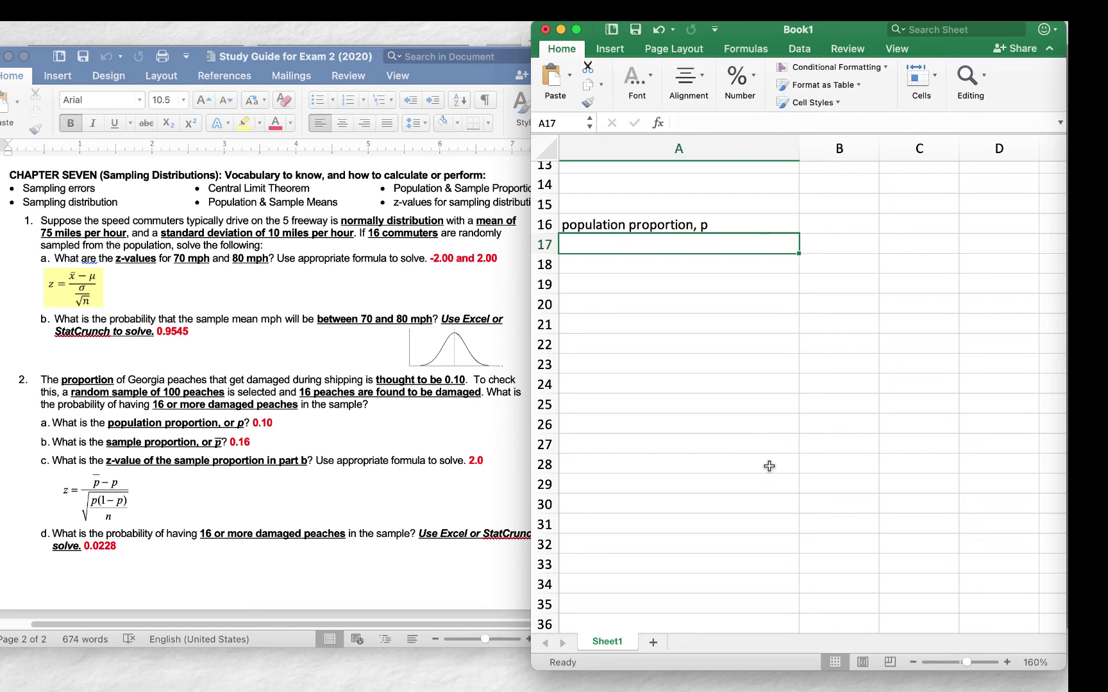
Label cell A17 "sample proportion, p-bar ..... x/n" and cell A18 "sample size, n".
text(sample)
text(proportion, )
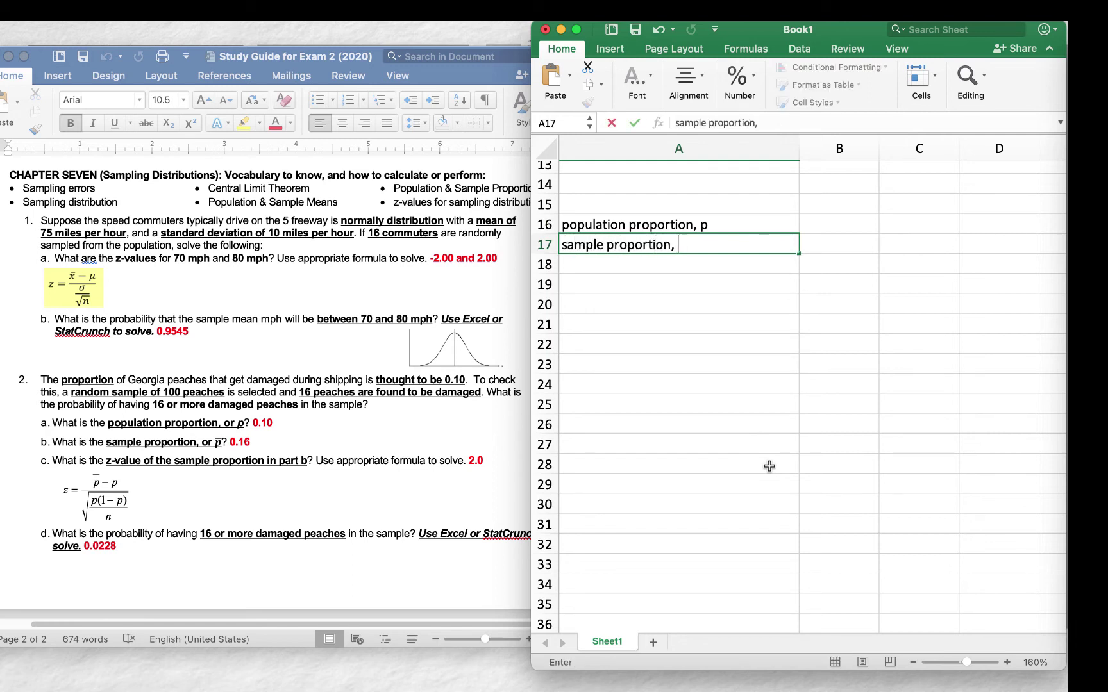
text(p-bar ..... x/n)
key(Return)
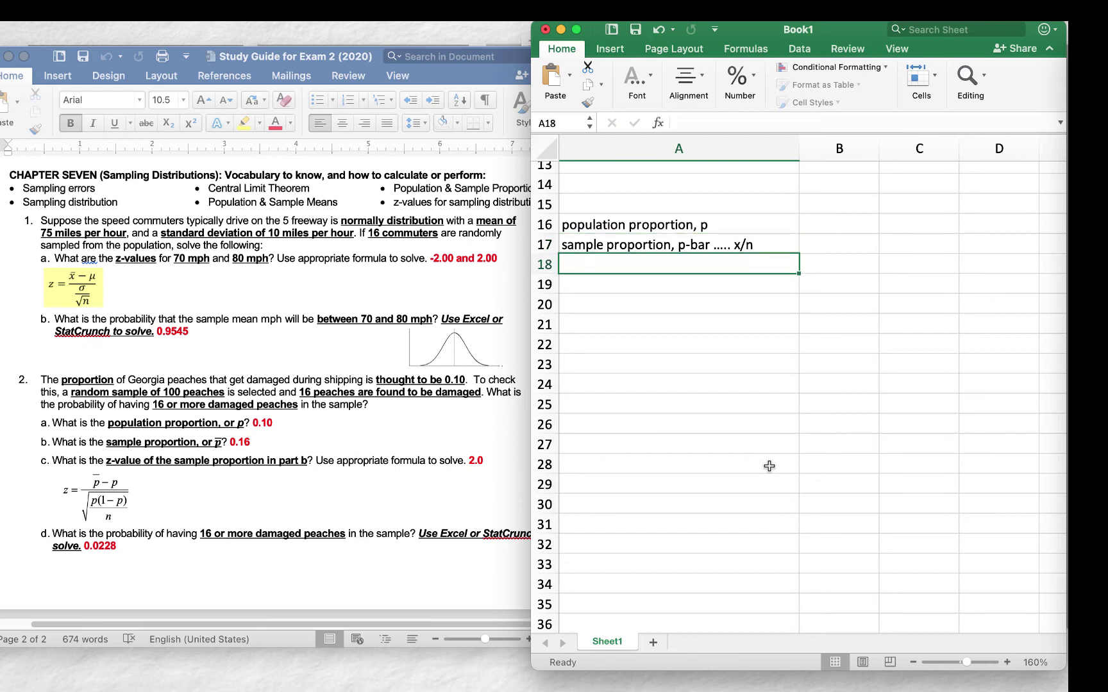
text(sample size, n)
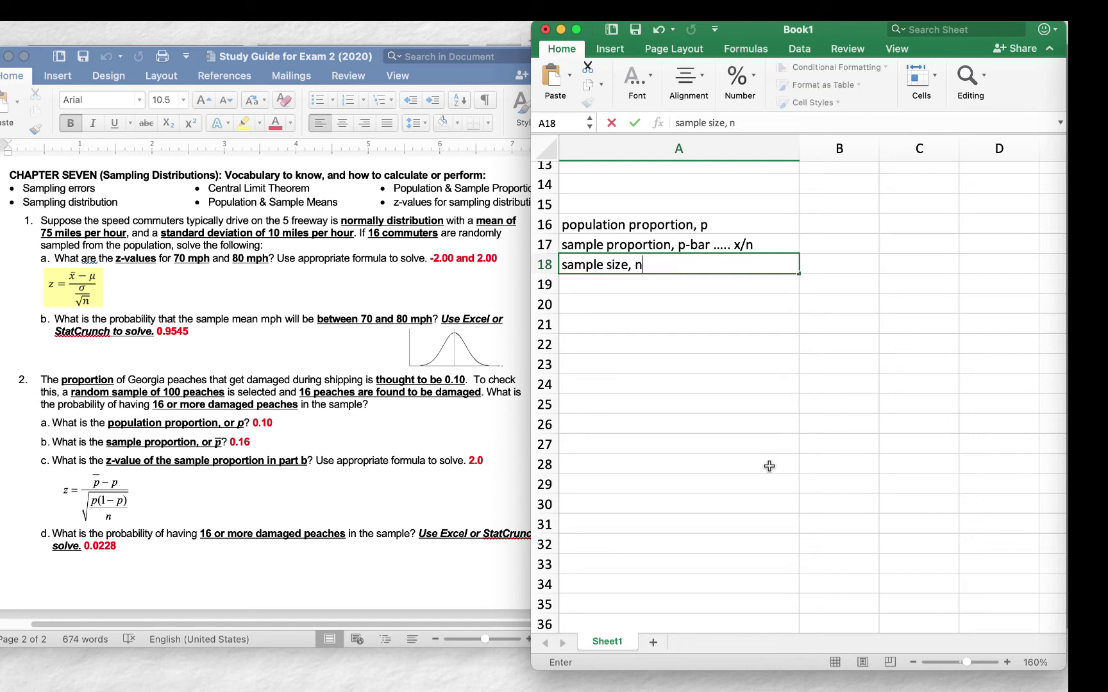
key(Return)
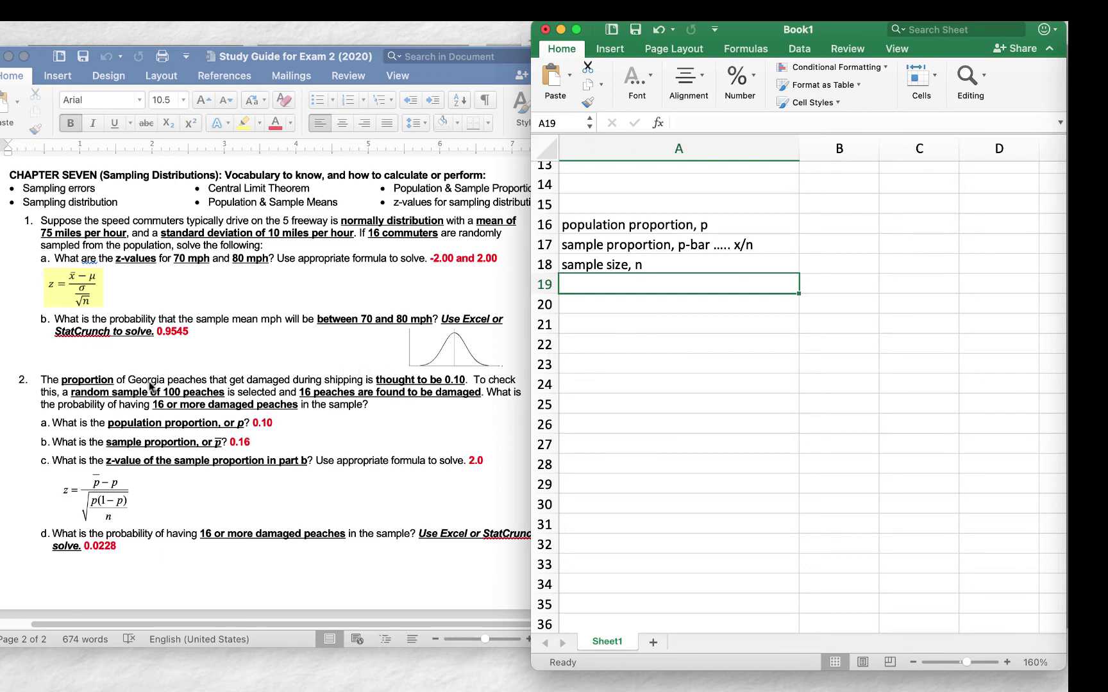
Enter the population proportion 0.10 in B16 and the sample size 100 in B18.
click(820, 228)
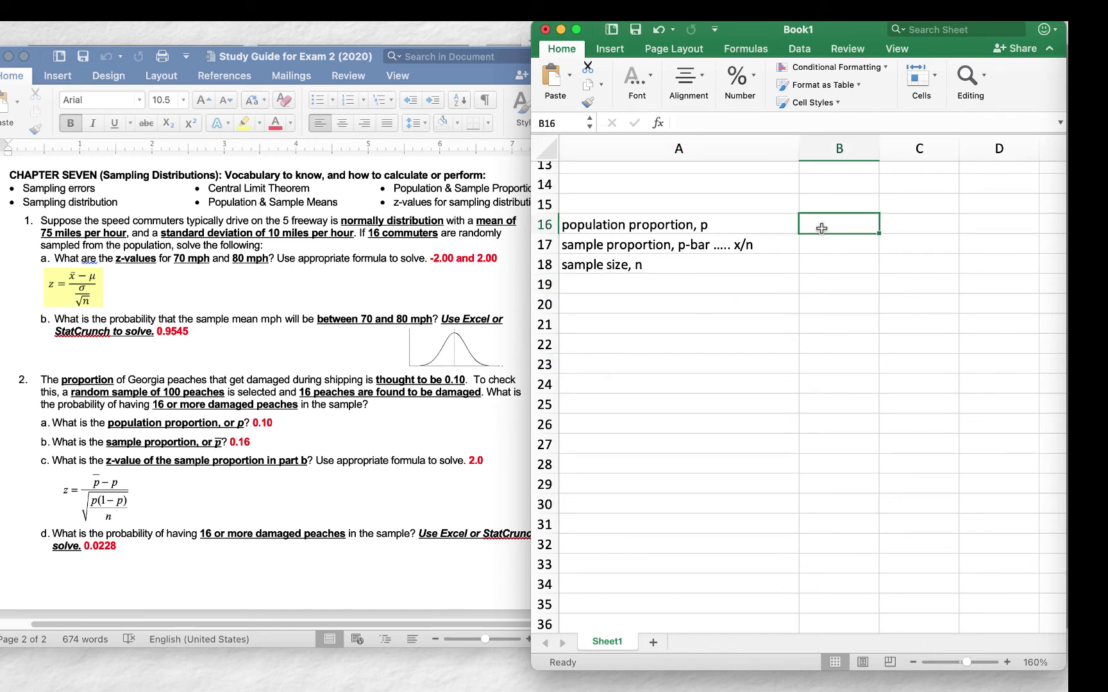
text(0.10)
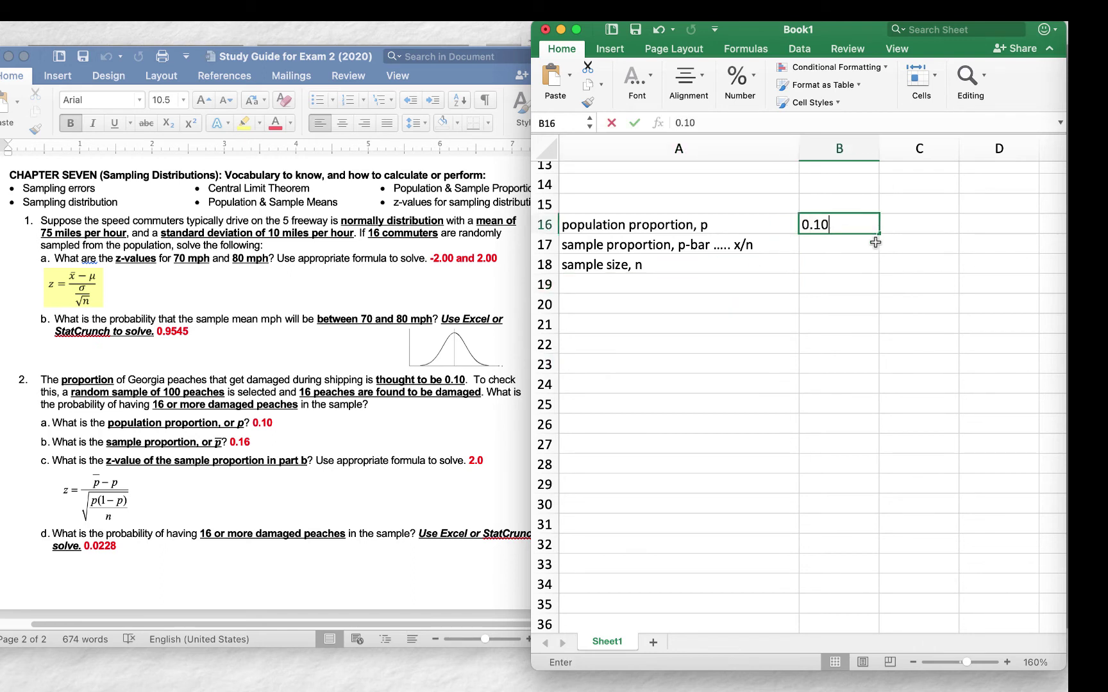
key(Return)
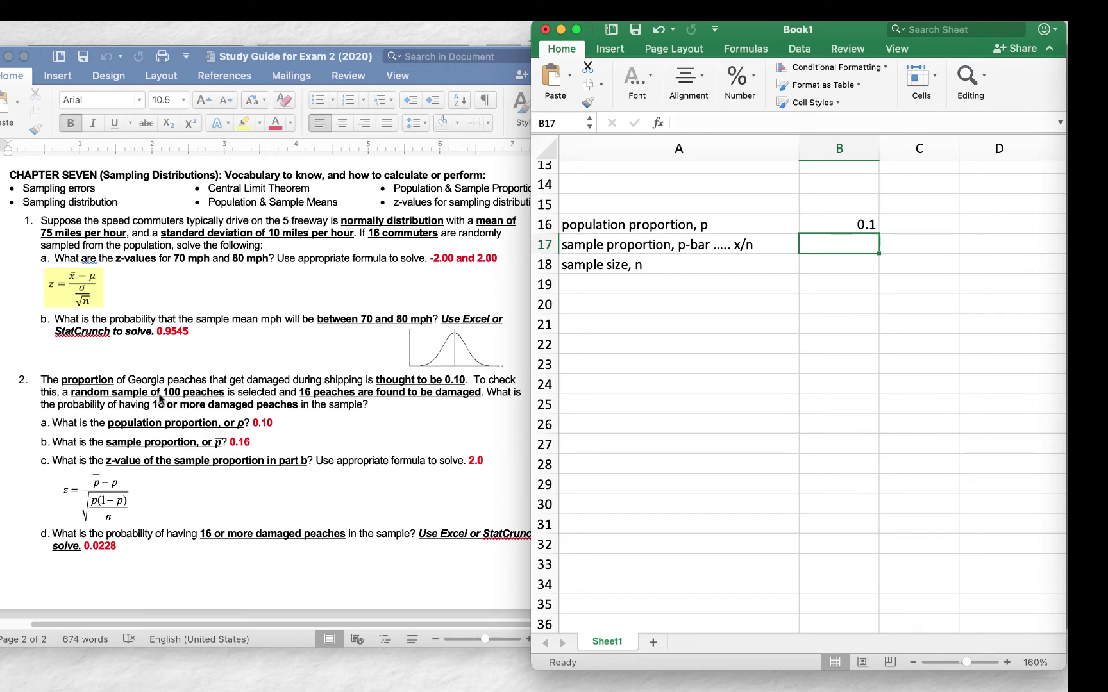
click(839, 265)
text(100)
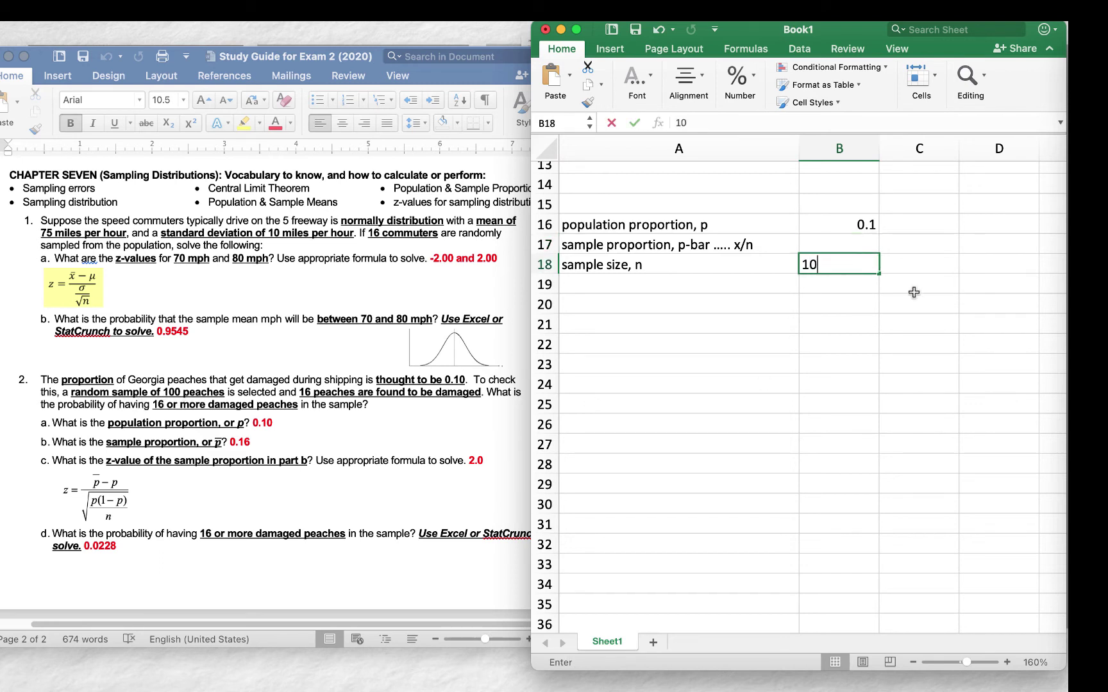
key(Return)
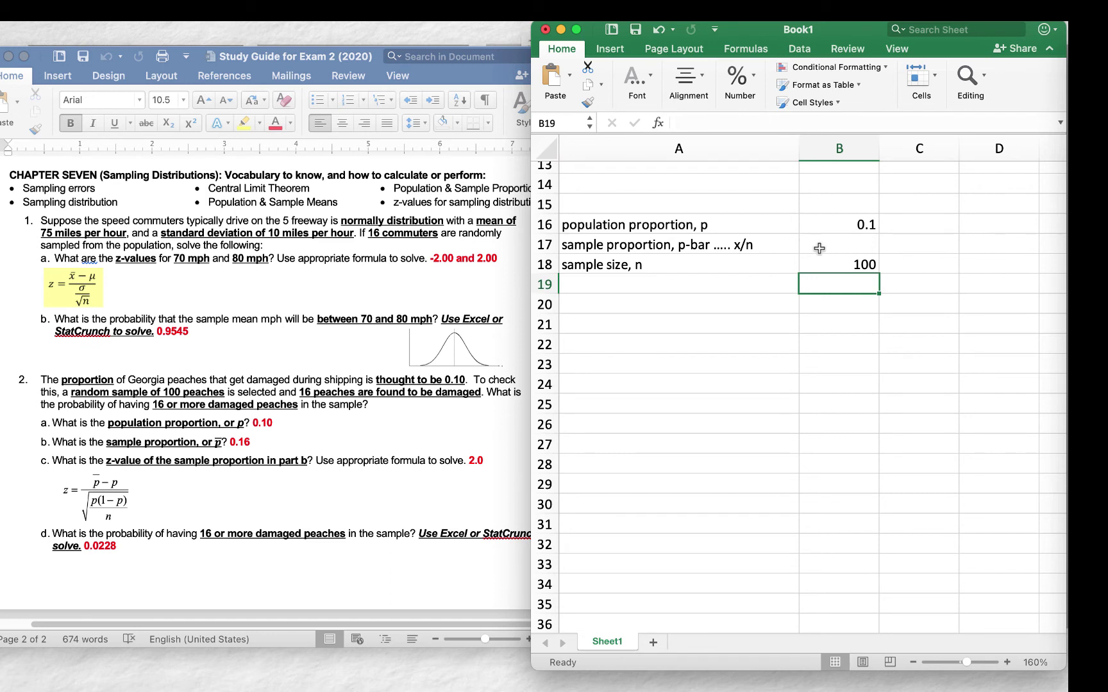
Calculate the sample proportion in B17 with the formula =16/100.
click(839, 243)
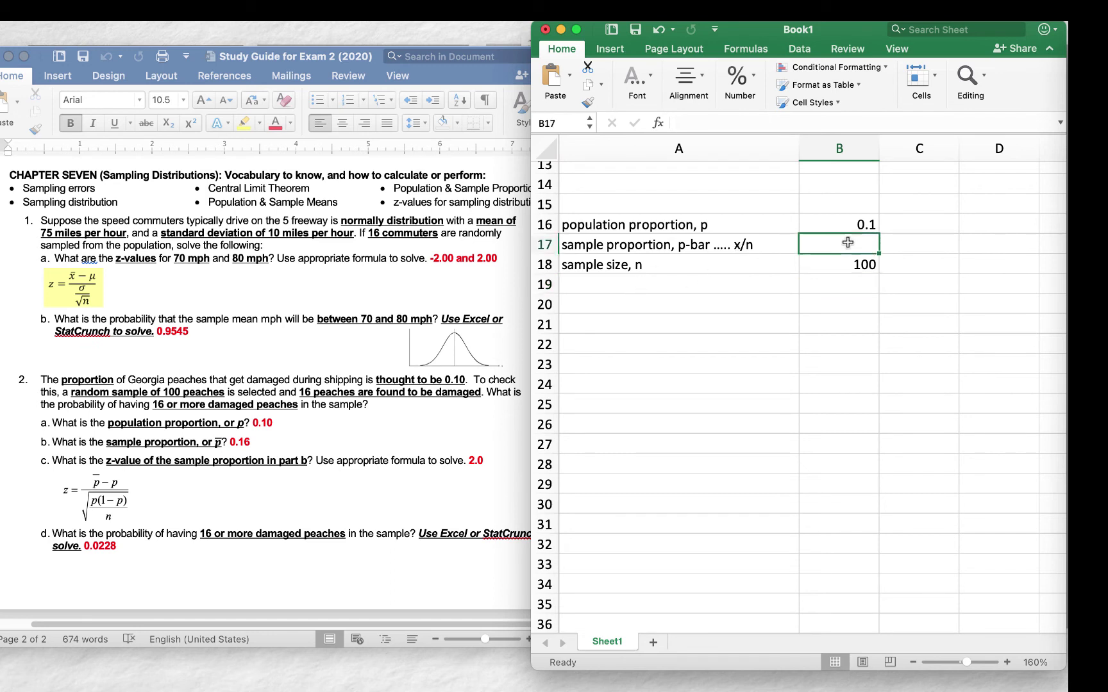
text(=)
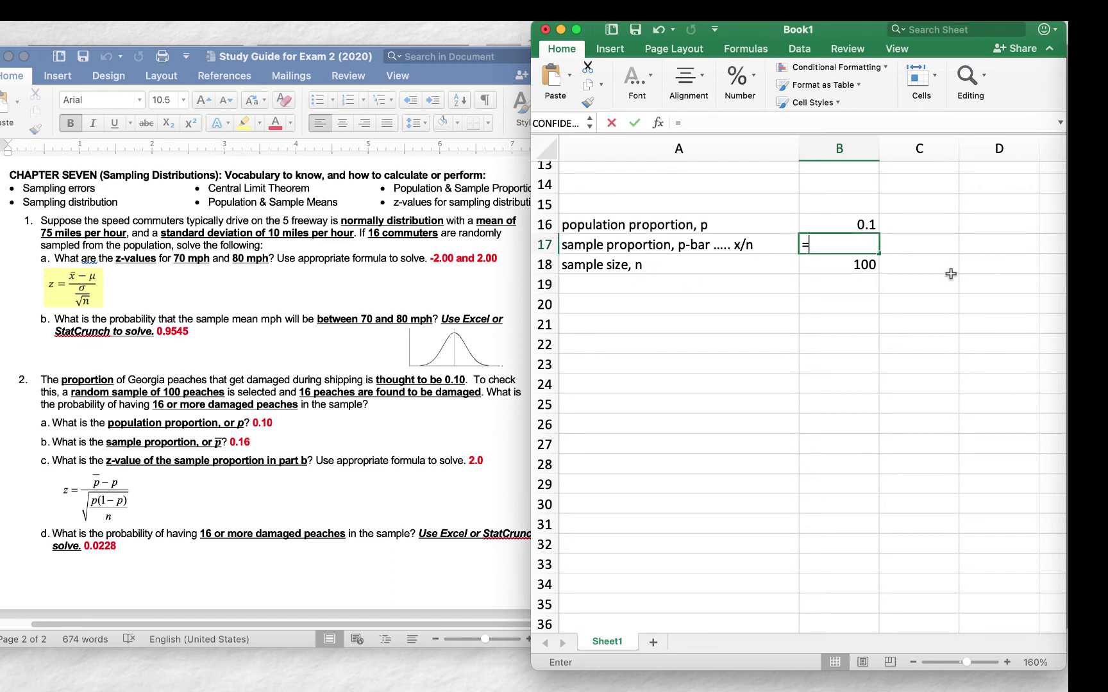
text(16/)
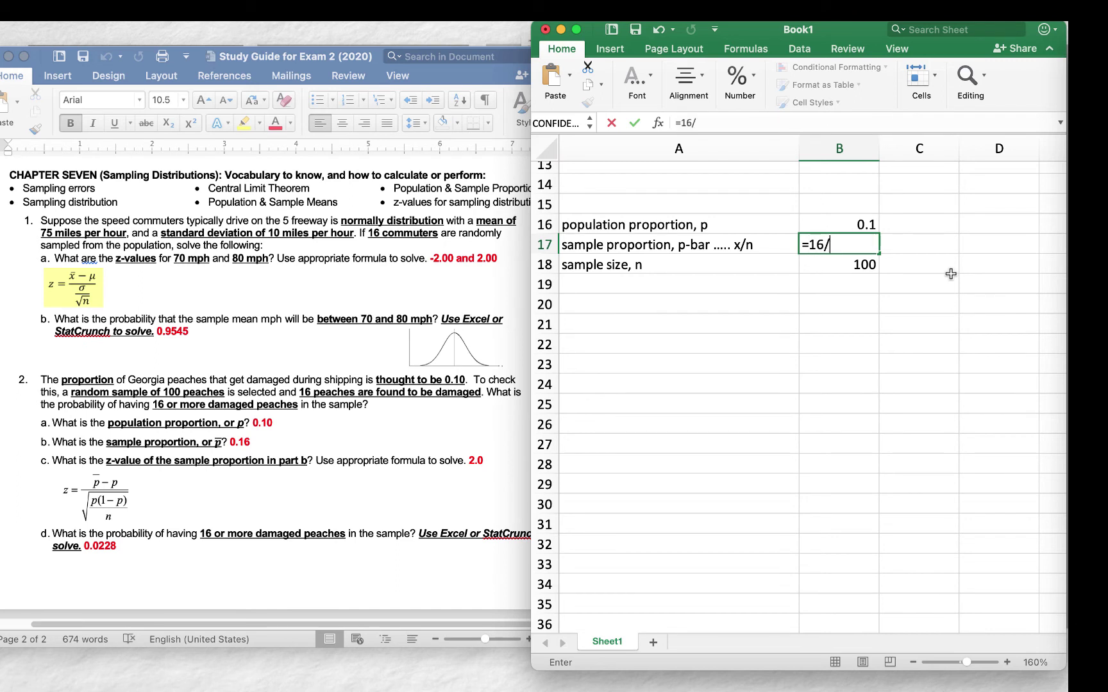
text(100)
click(927, 344)
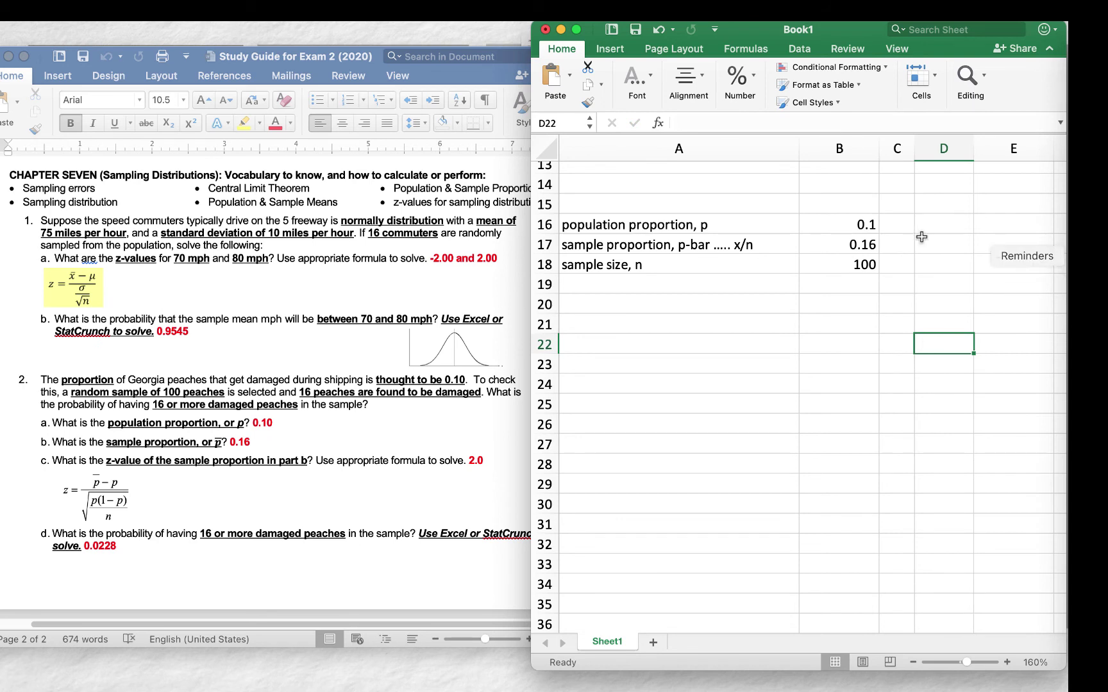
Label cell D16 "x" and enter the number of damaged peaches, 16, in E16.
click(856, 246)
click(947, 257)
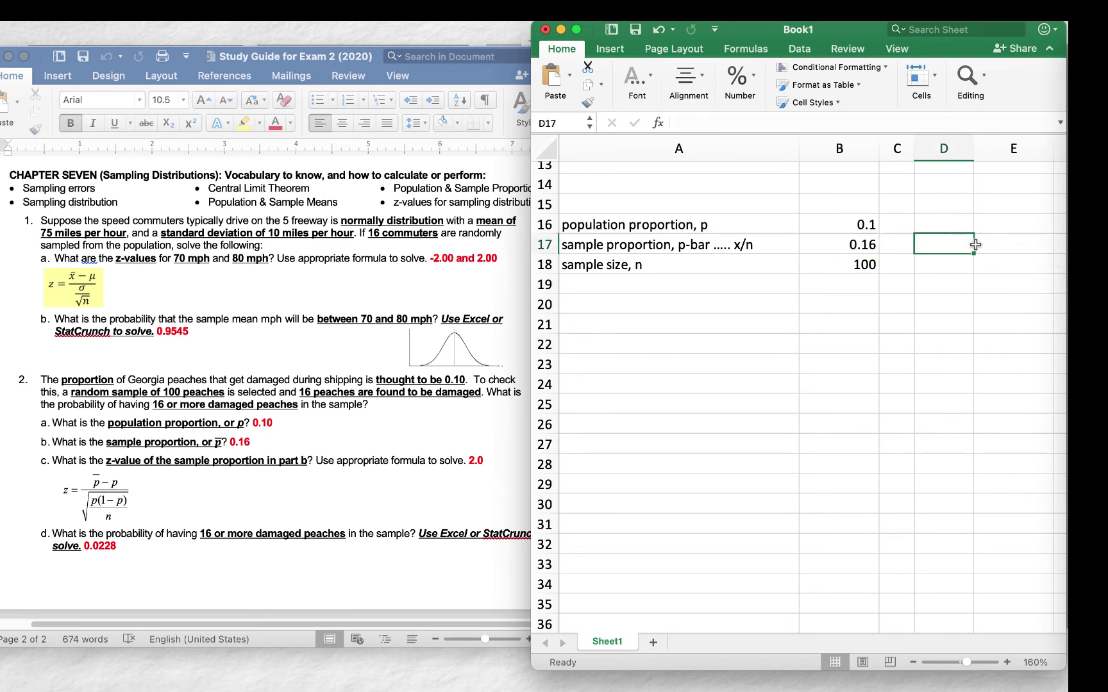
key(Up)
text(x)
key(Right)
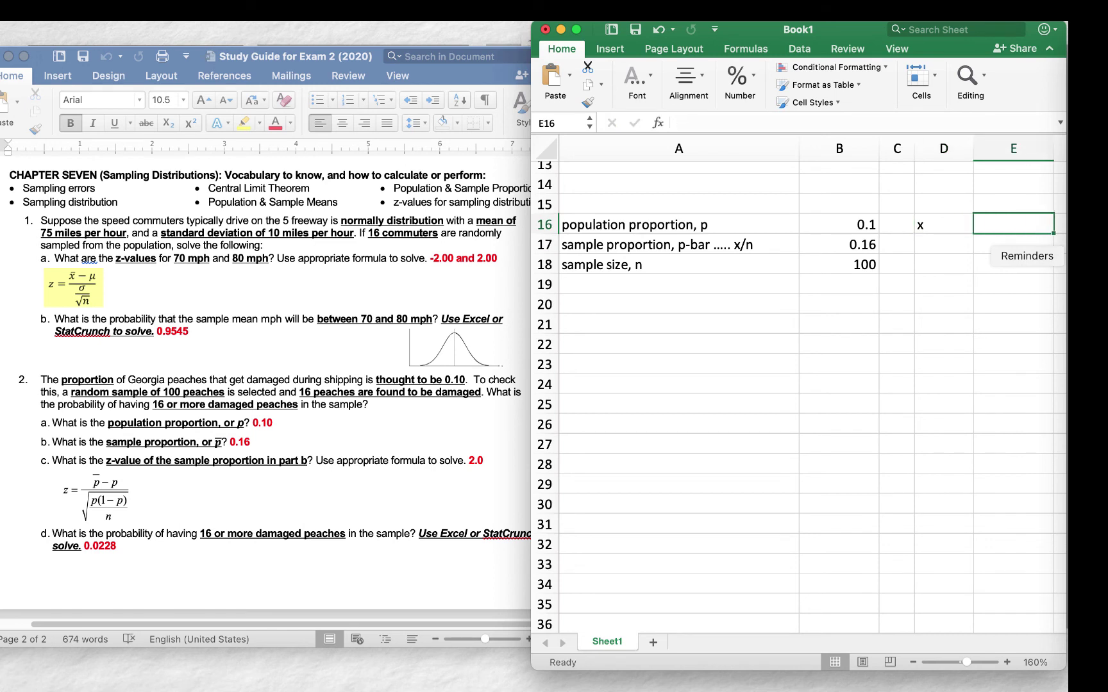
key(Down)
key(Left)
key(Up)
key(Right)
text(16)
key(Return)
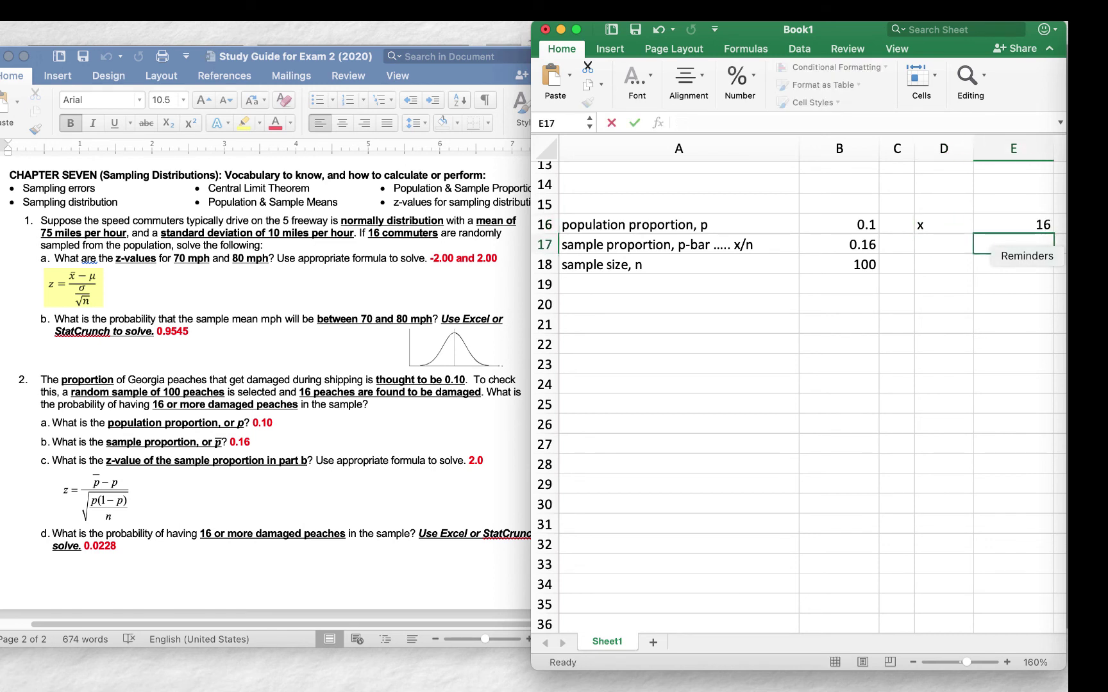
Review the sample proportion formula in B17 without changing it.
key(Left)
key(Left)
key(Left)
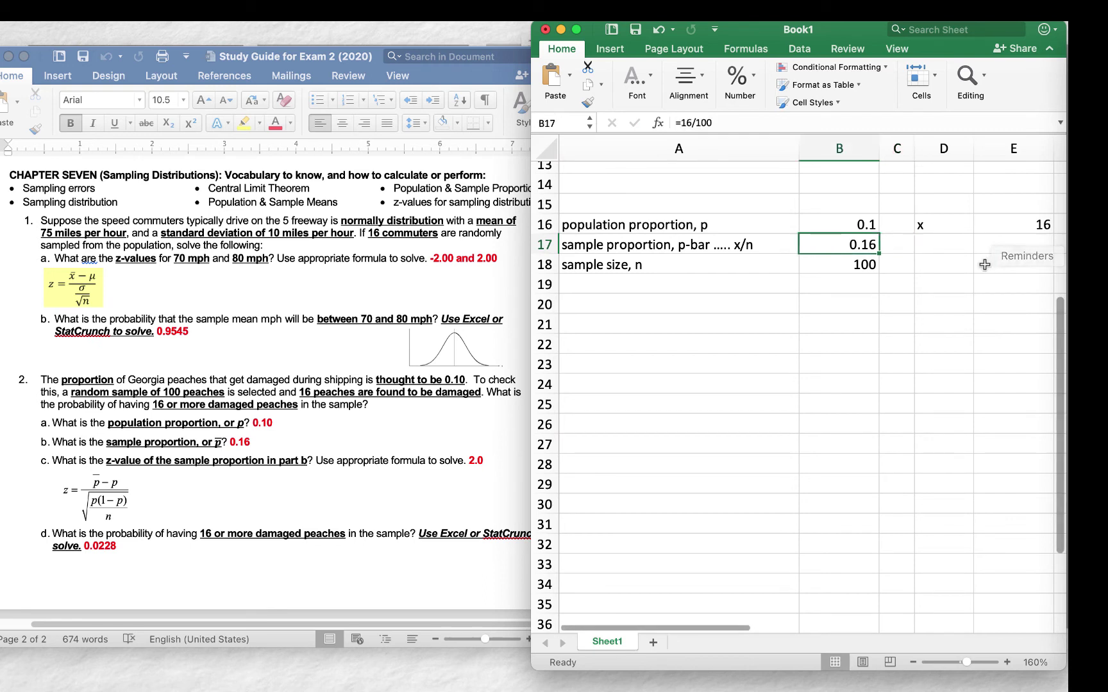
double_click(845, 248)
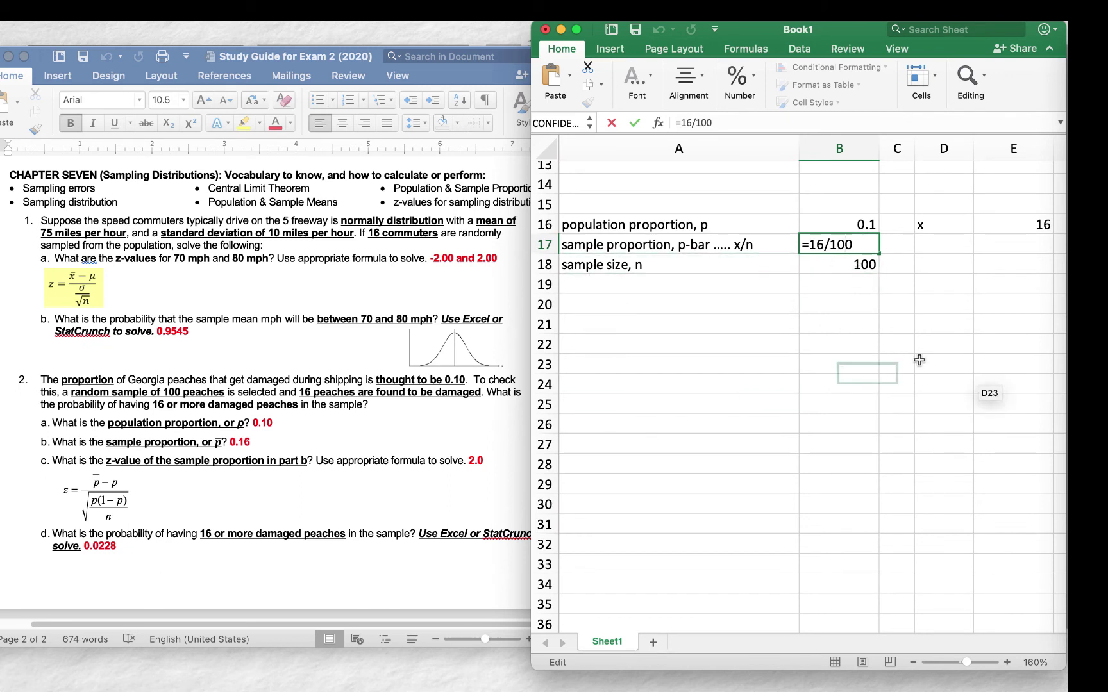
key(Return)
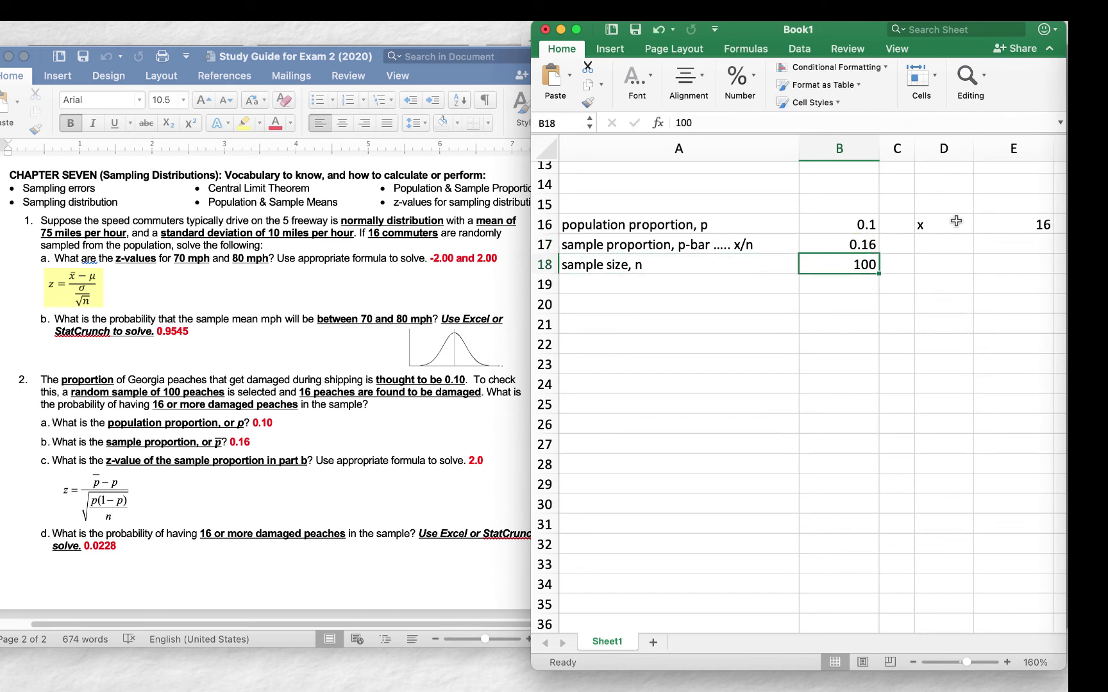
Right-align the "x" label in D16.
click(955, 221)
click(687, 80)
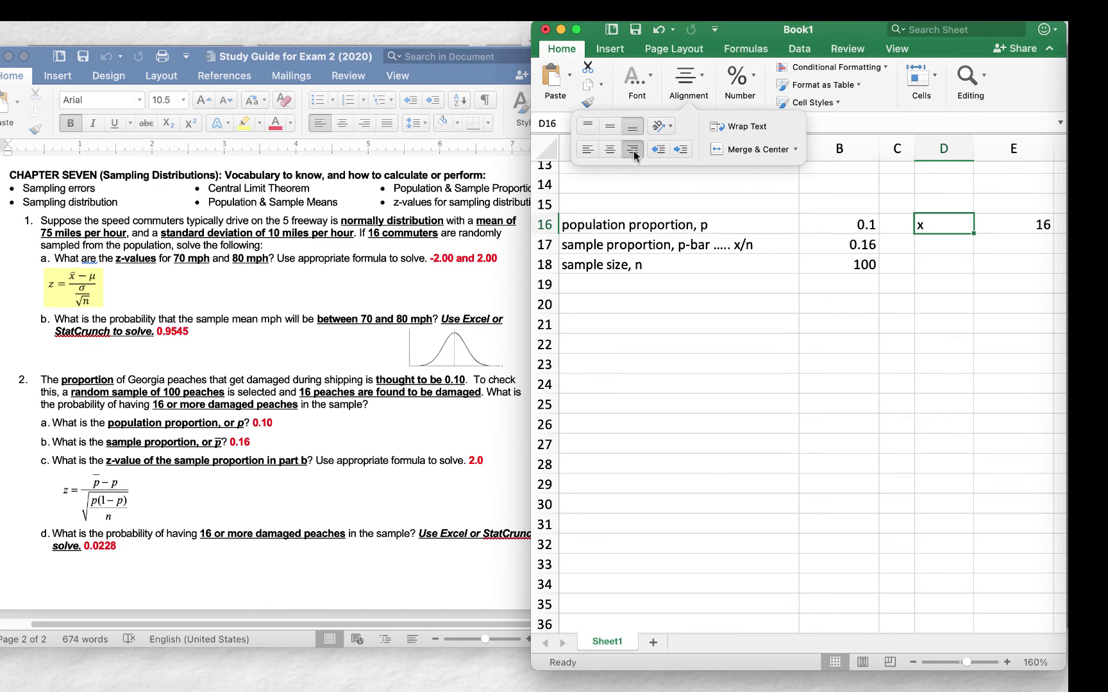
click(634, 150)
click(861, 332)
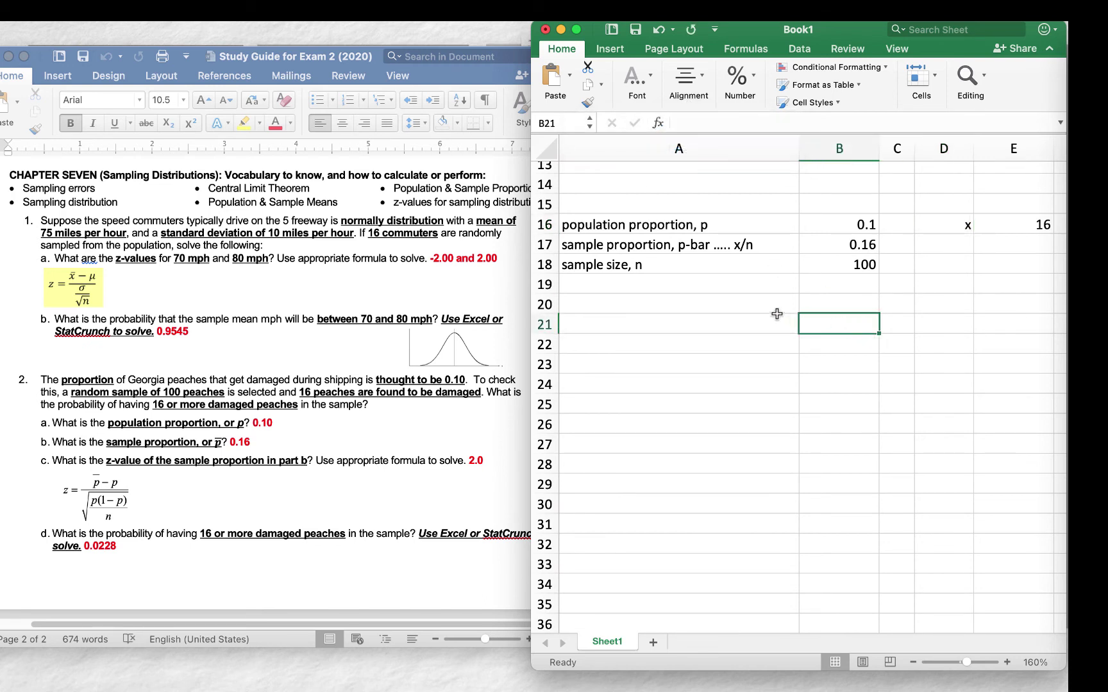
Label cell A20 "sampling error" and cell A22 "standard error".
click(687, 304)
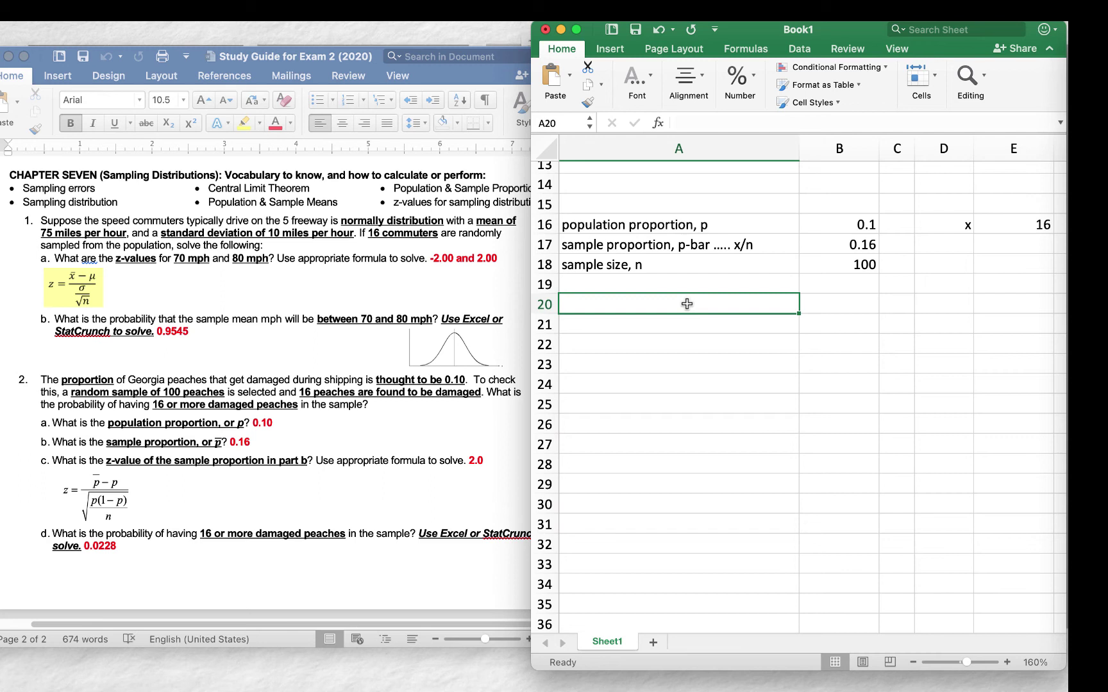
text(sampling error)
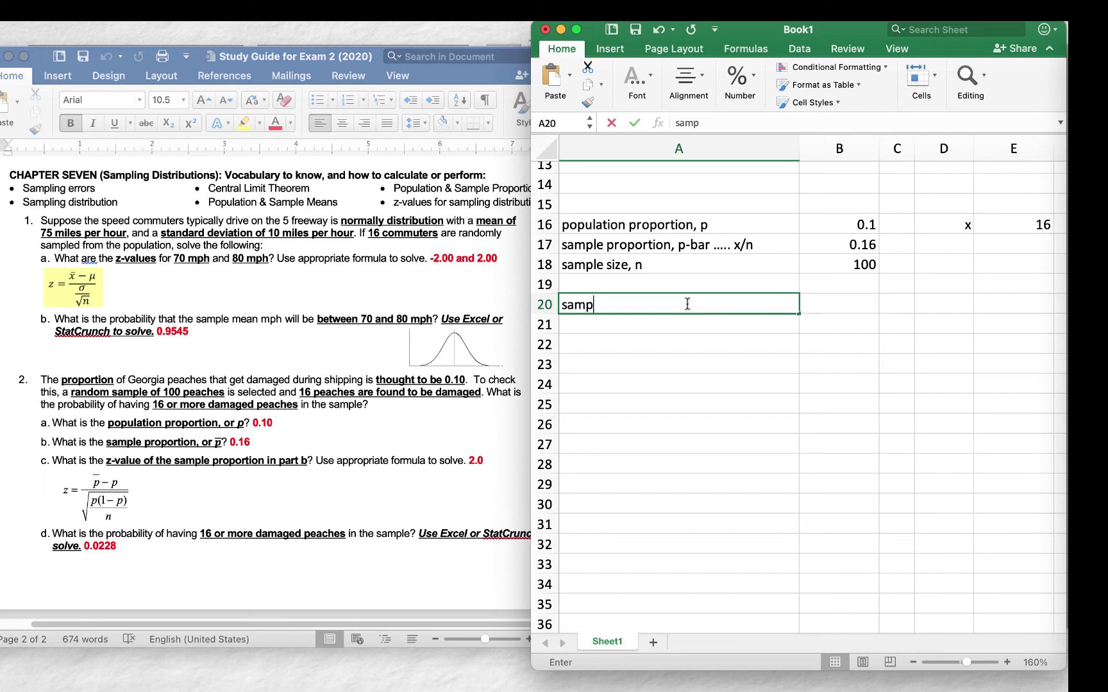
key(Return)
key(Return)
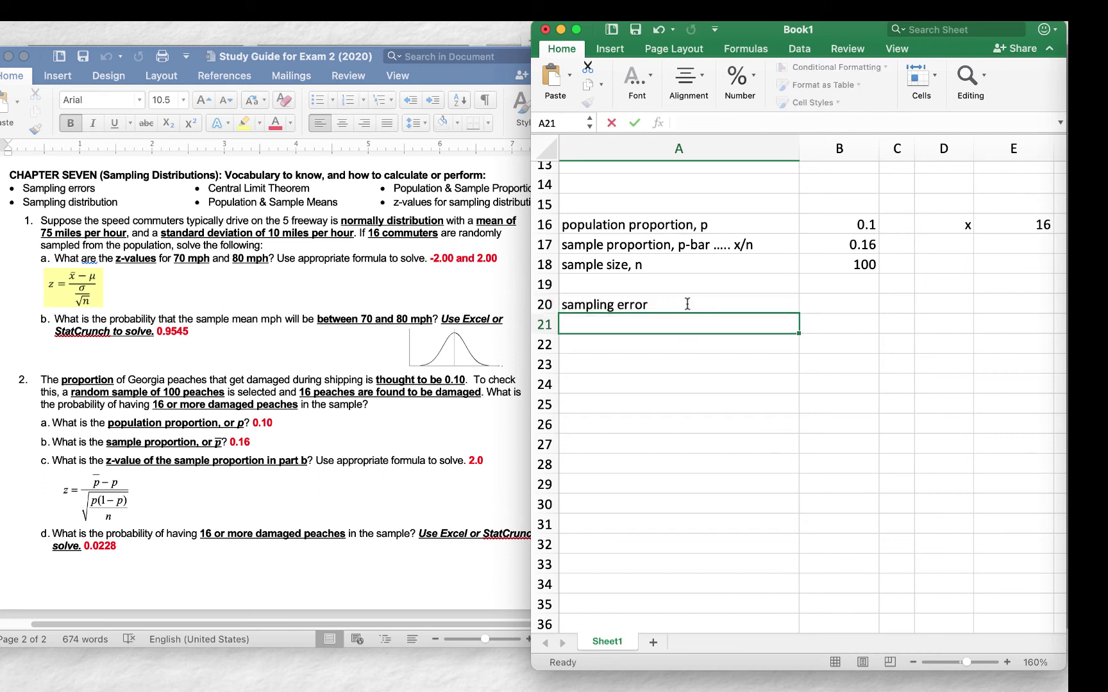
text(standard error)
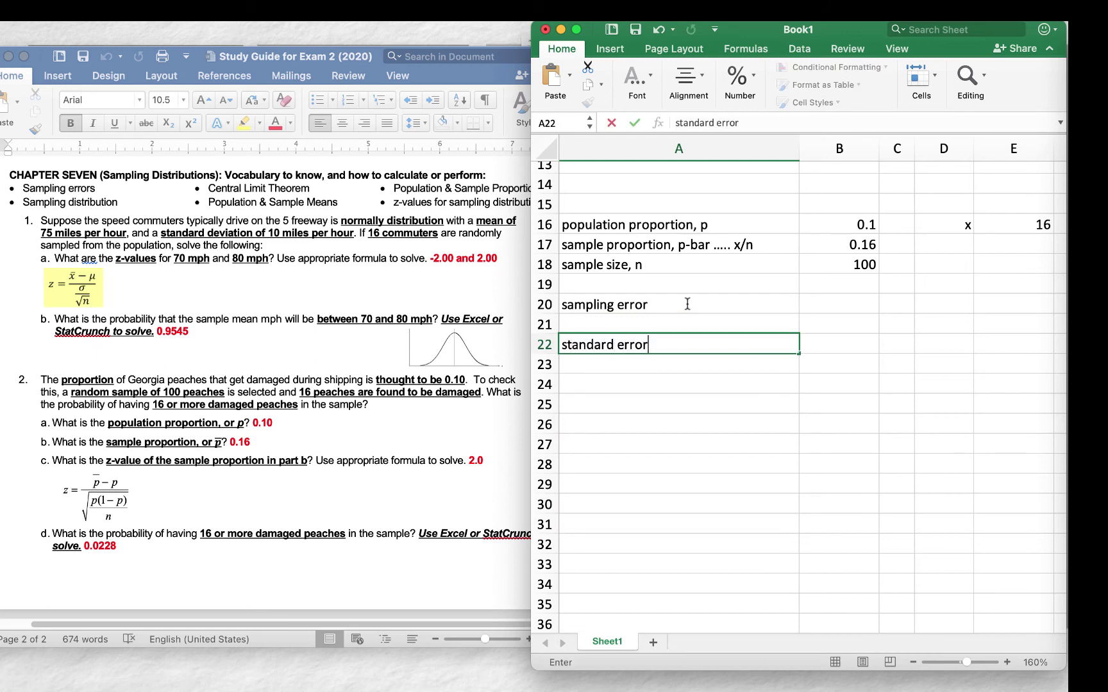
key(Return)
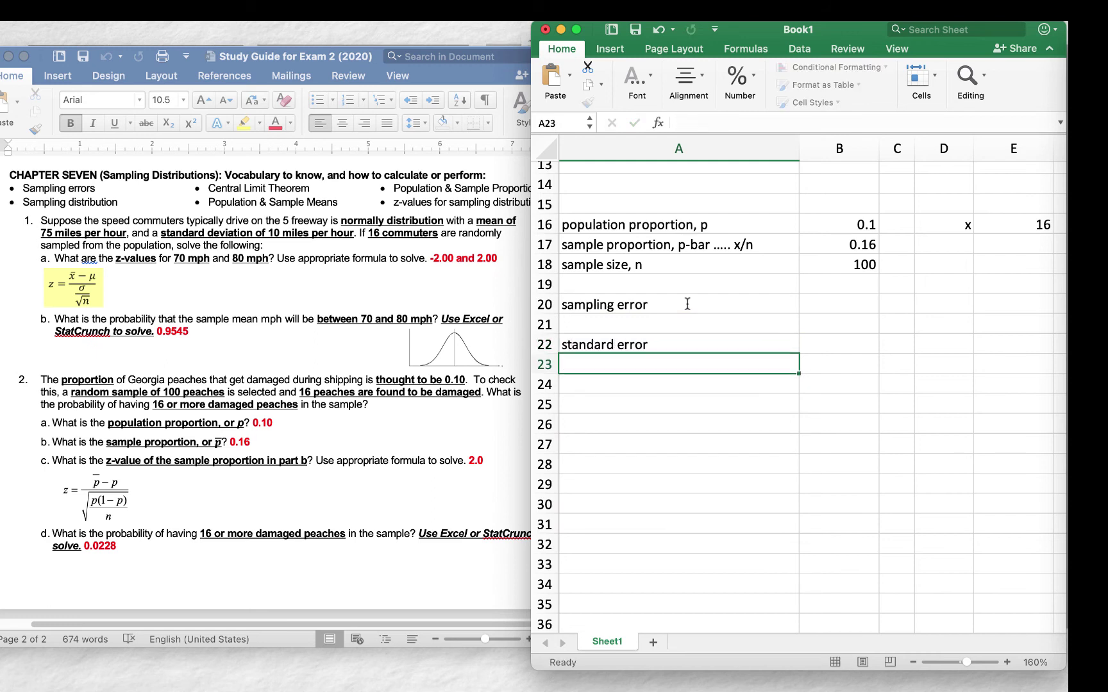
Calculate the sampling error in B20 as sample proportion minus population proportion, using =B17-B16.
click(687, 304)
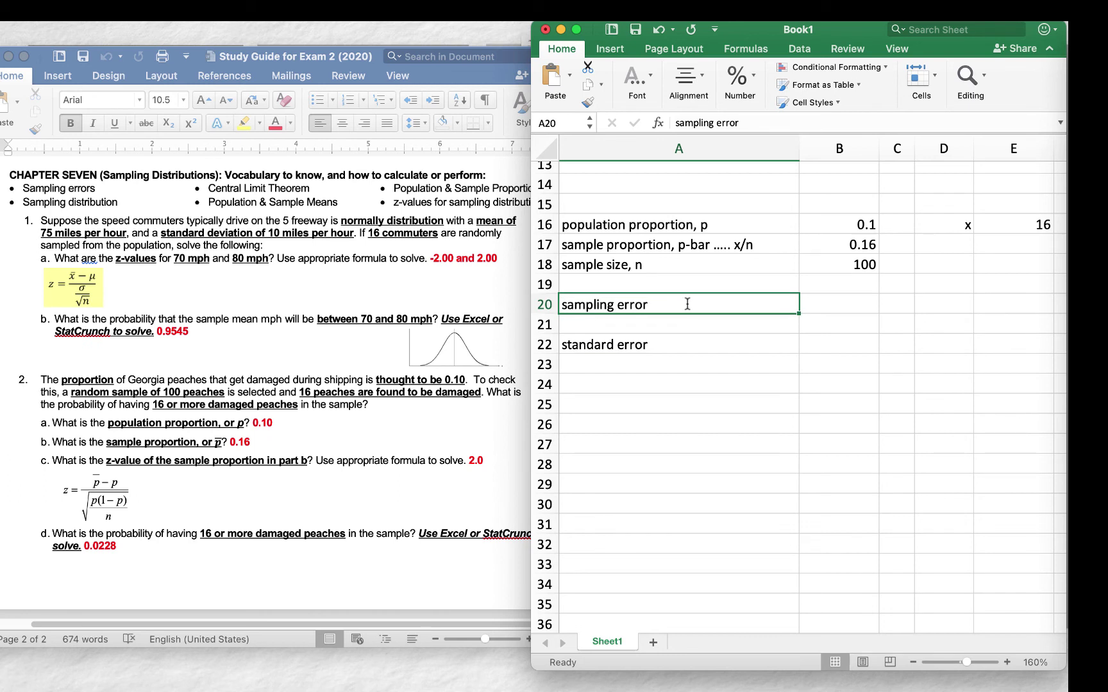
key(Tab)
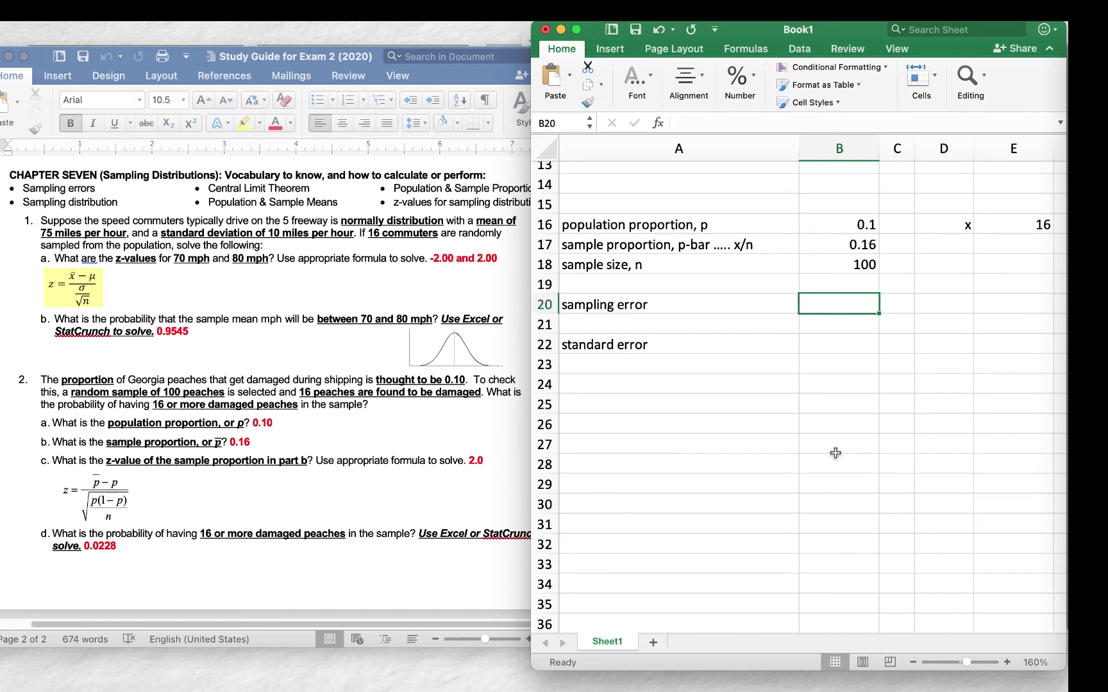
text(=)
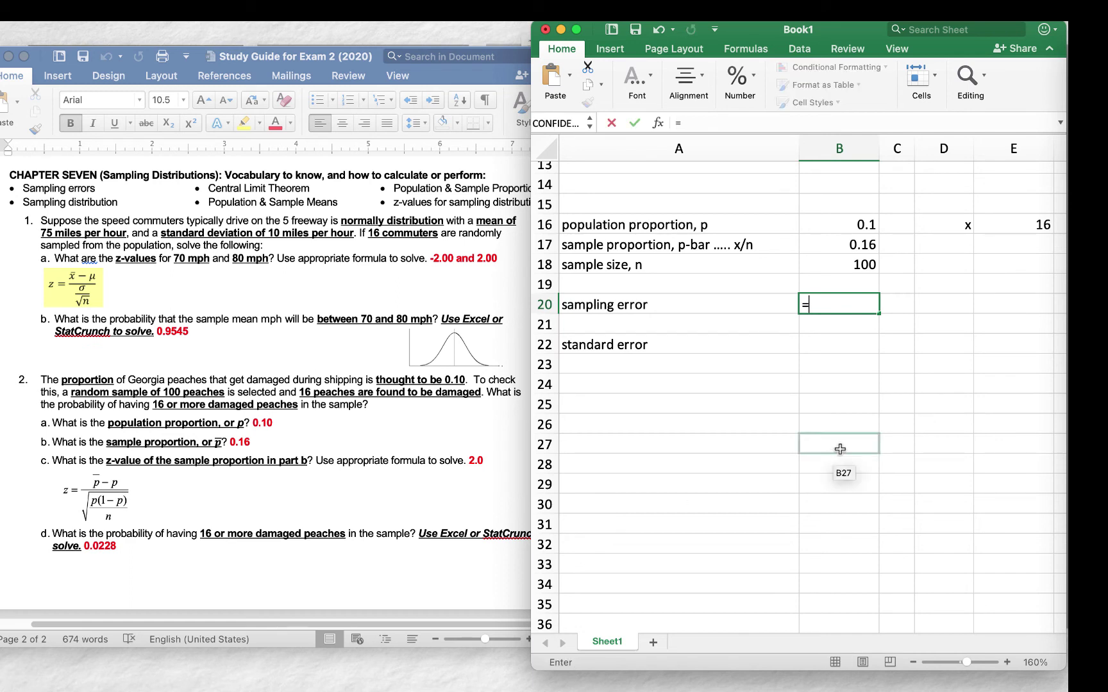
click(846, 247)
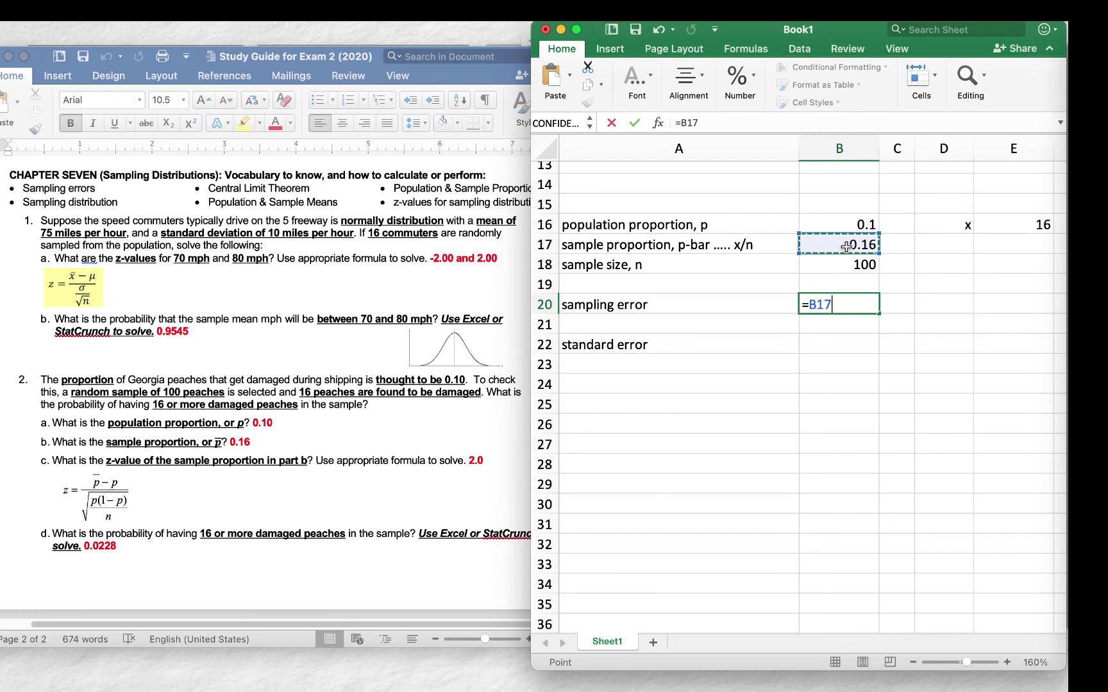
text(-)
click(845, 225)
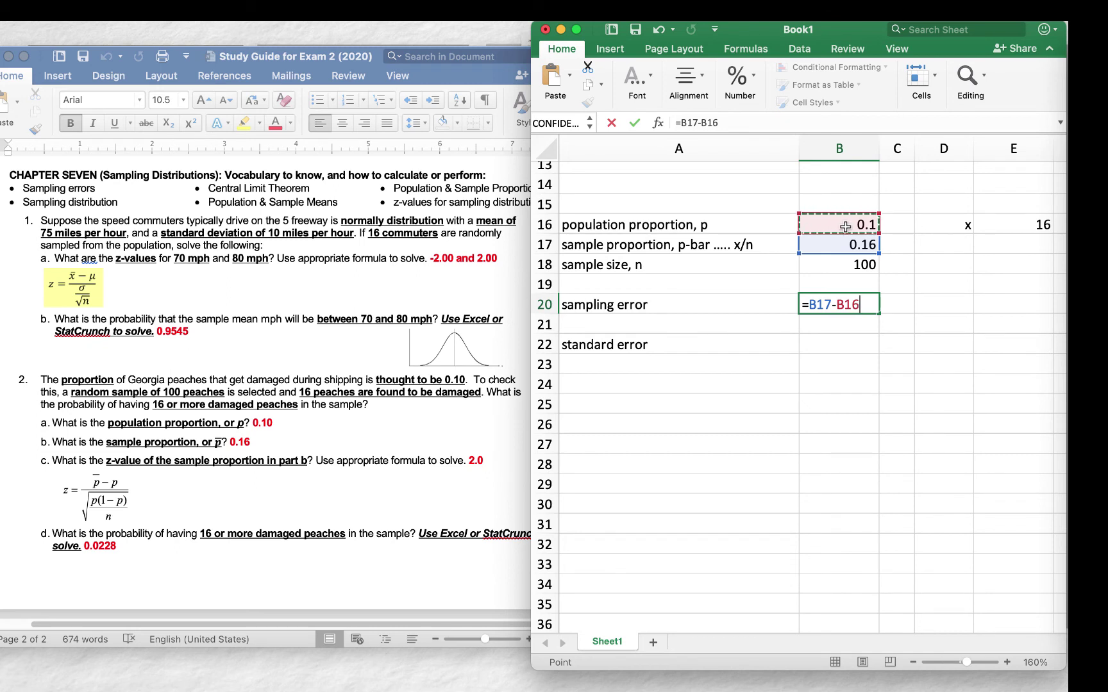
key(Return)
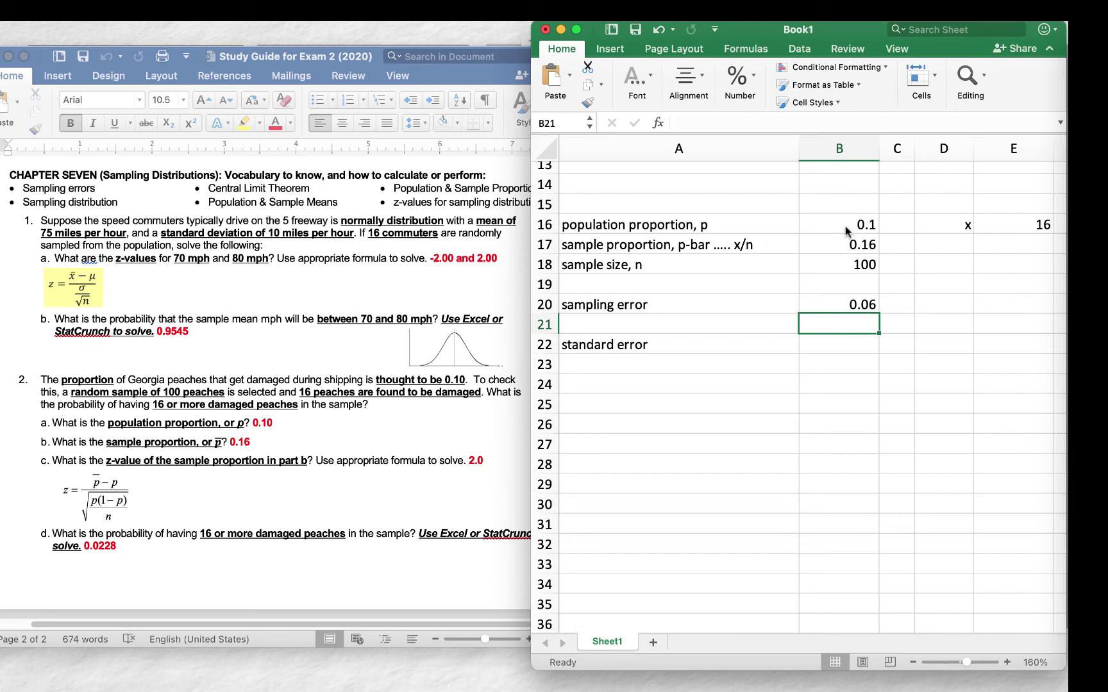
Calculate the standard error of the proportion in B22 with =sqrt(B16*(1-B16)/B18).
key(Return)
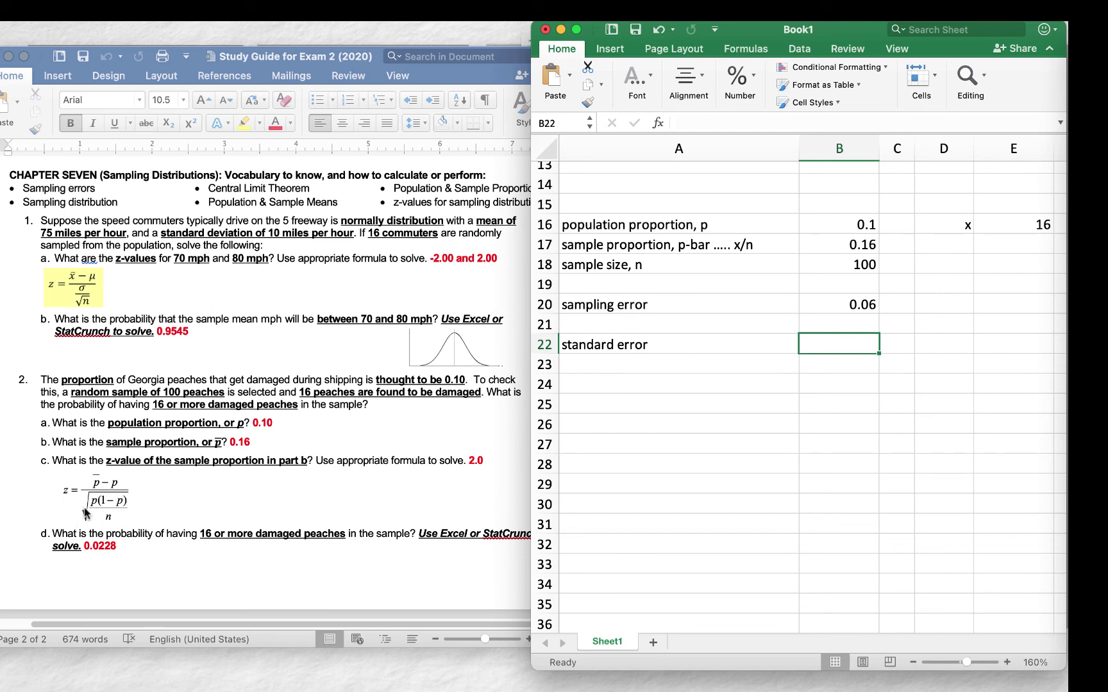
text(=)
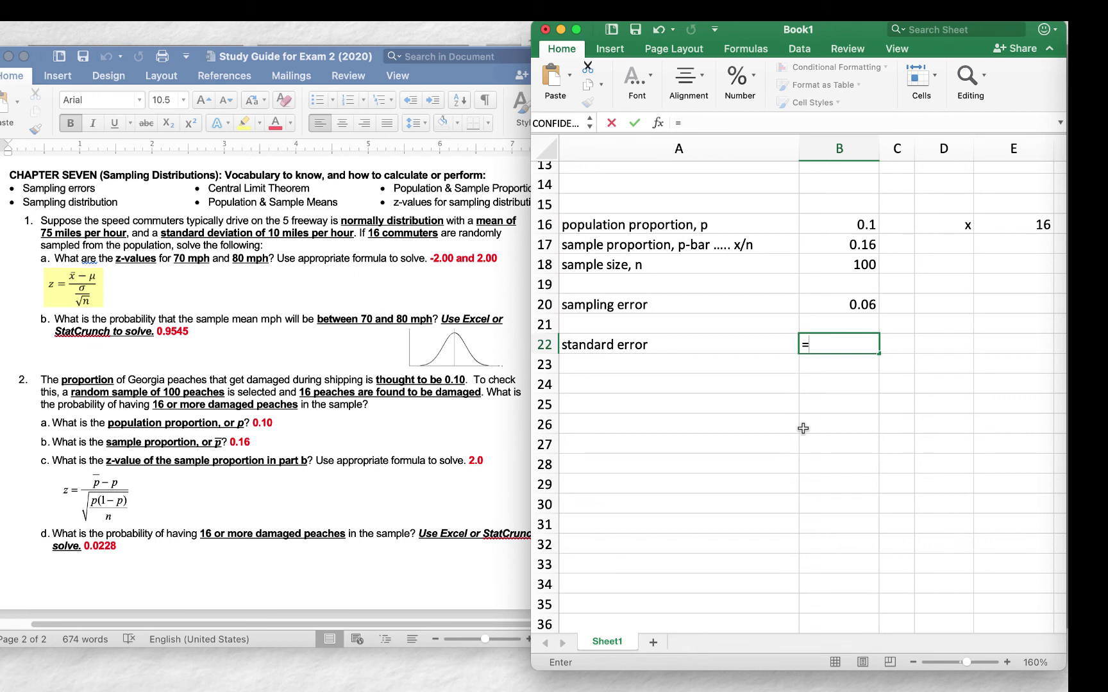
text(sq)
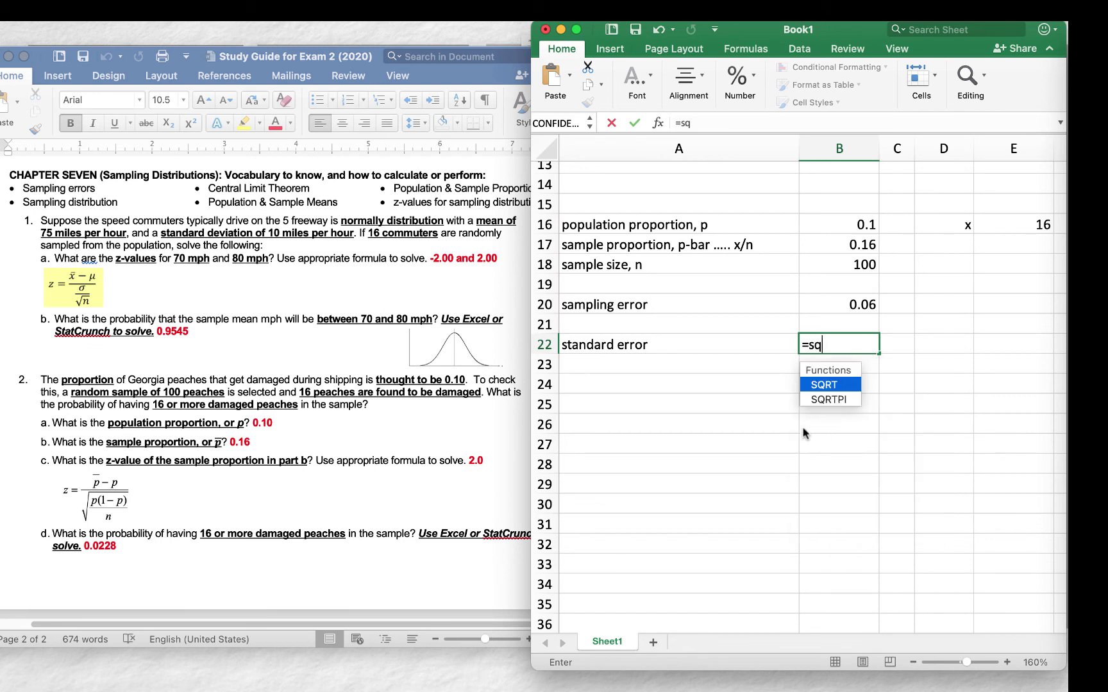
text(rt()
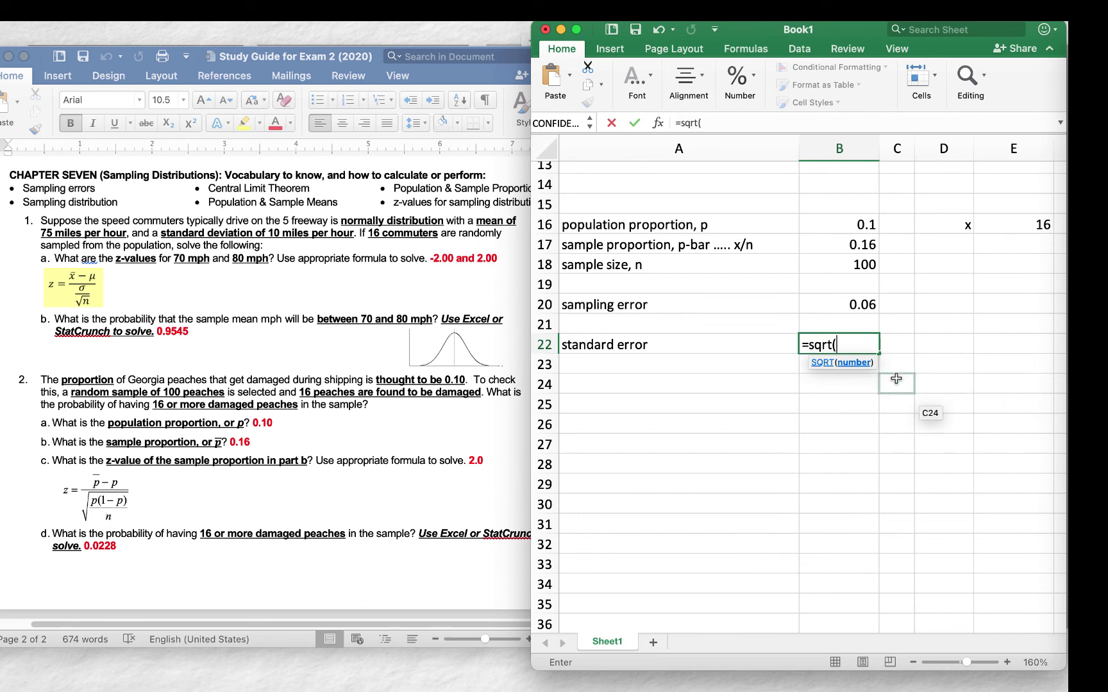
click(824, 227)
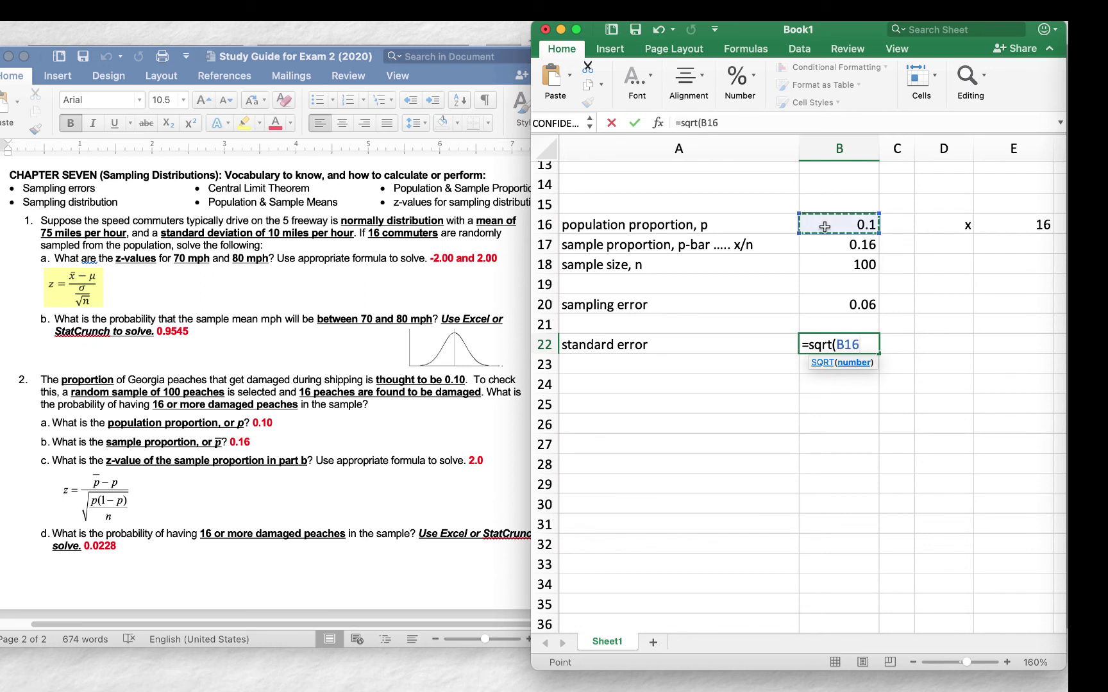
text(*(1-)
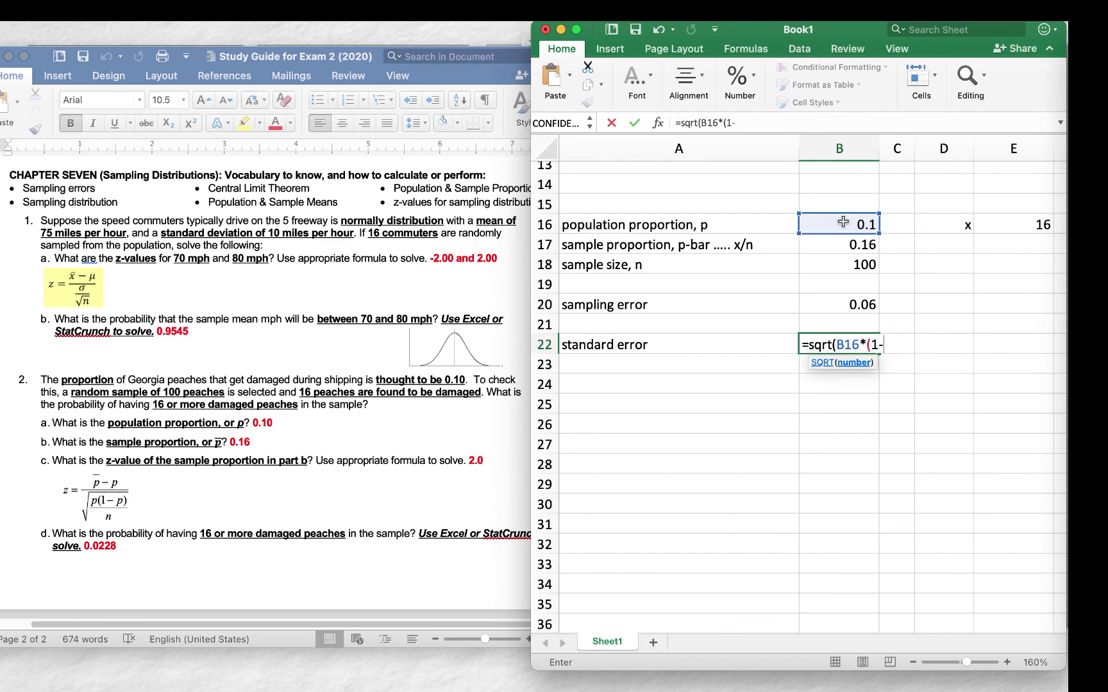
click(841, 222)
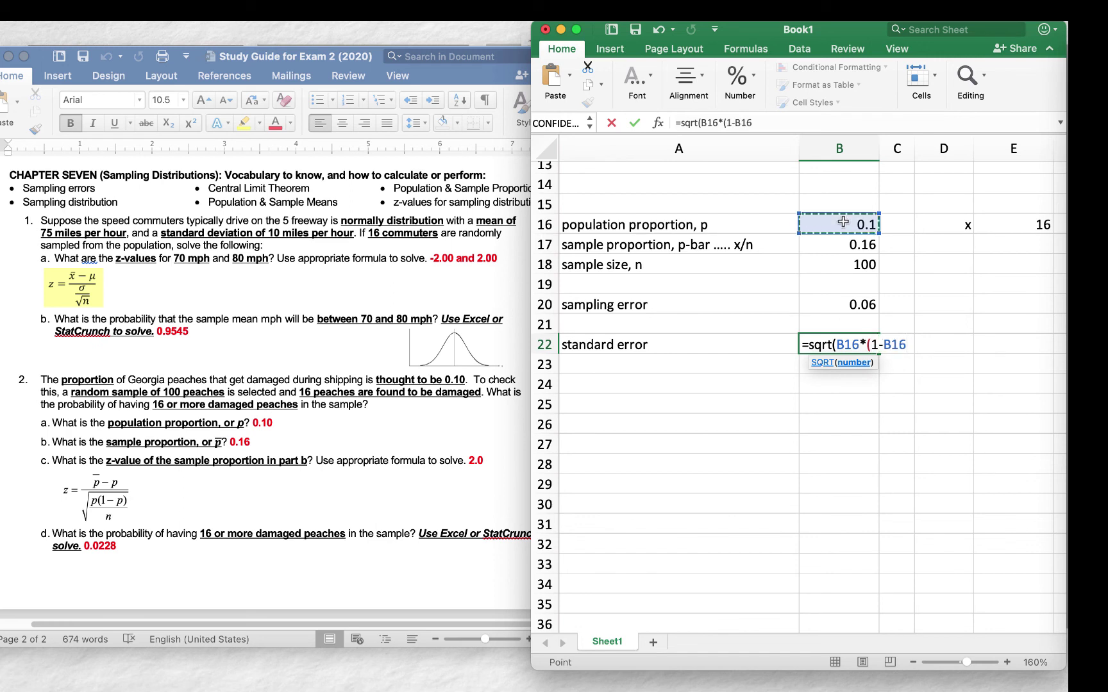
text()/)
click(846, 264)
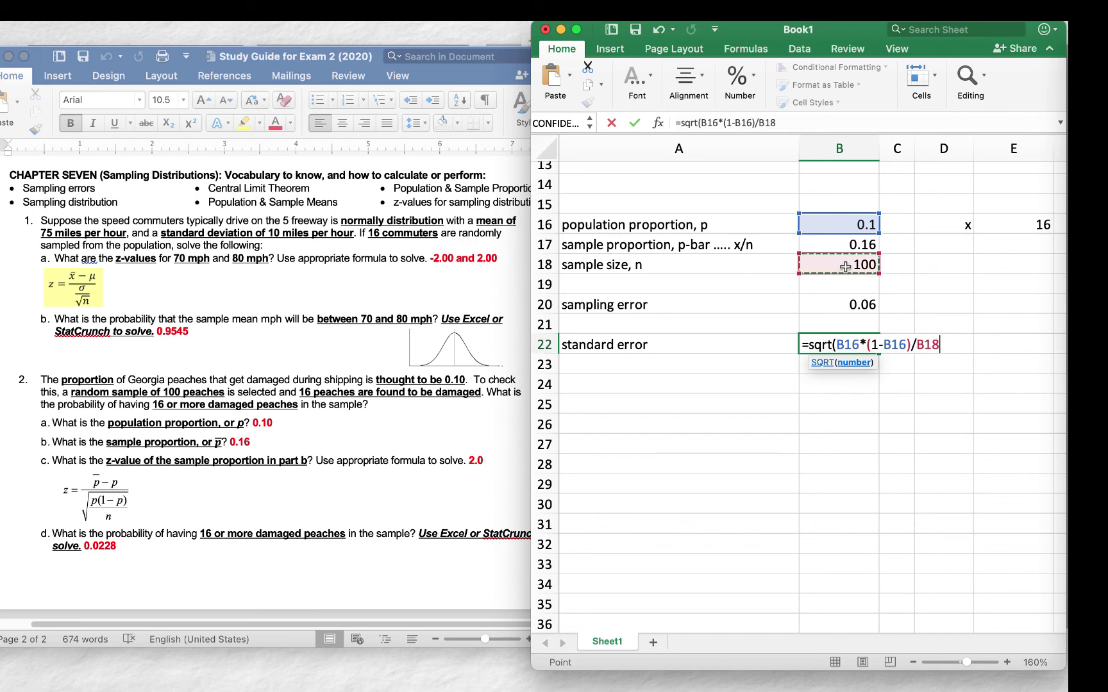
text())
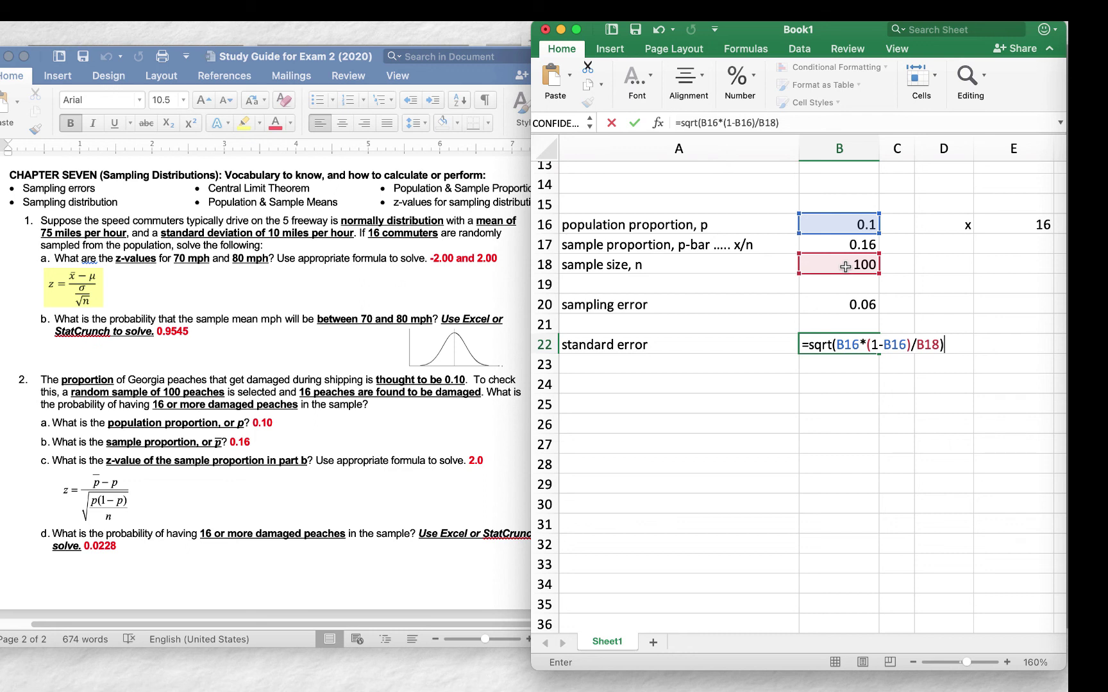
key(Return)
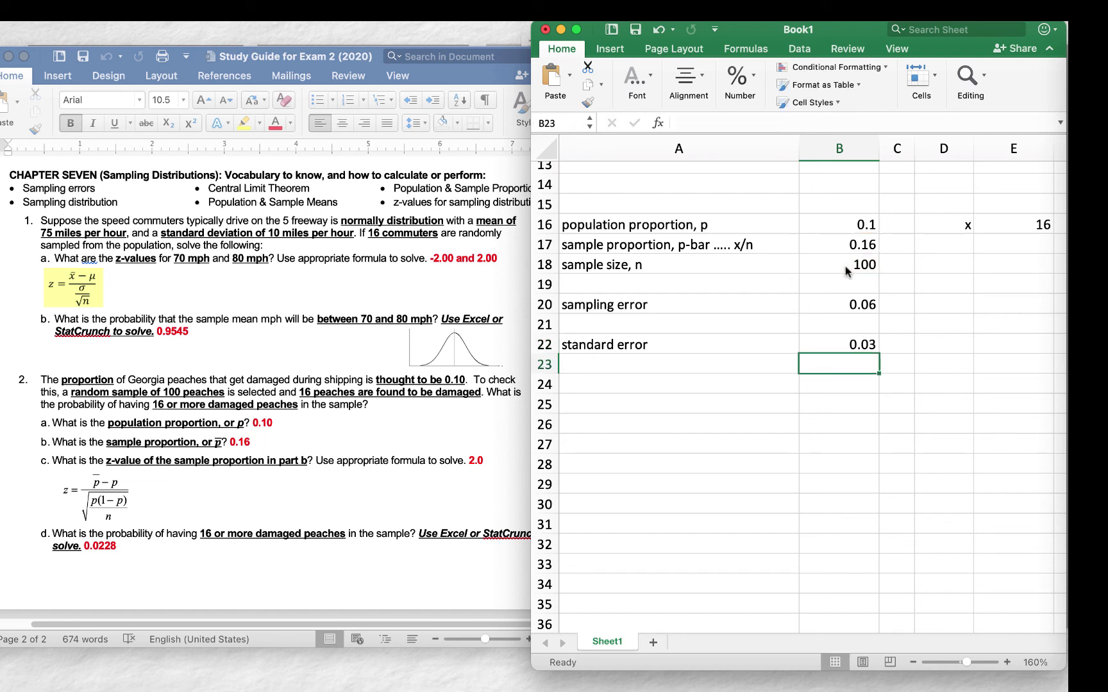
Label cell A24 "z-value".
key(Down)
key(Left)
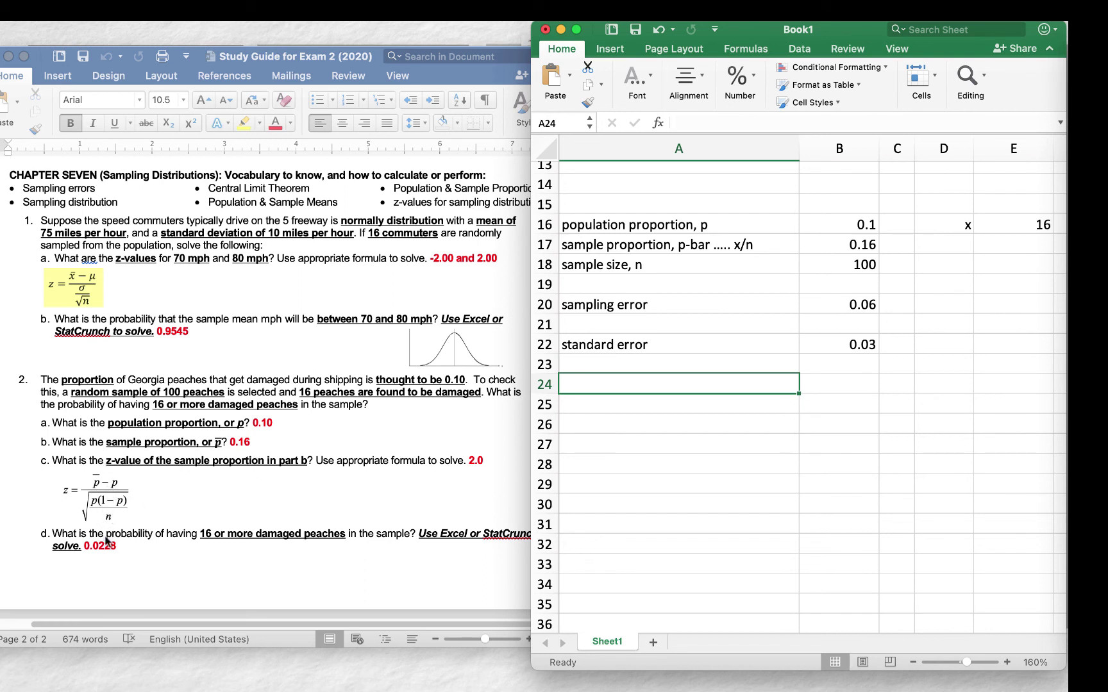
text(z-value)
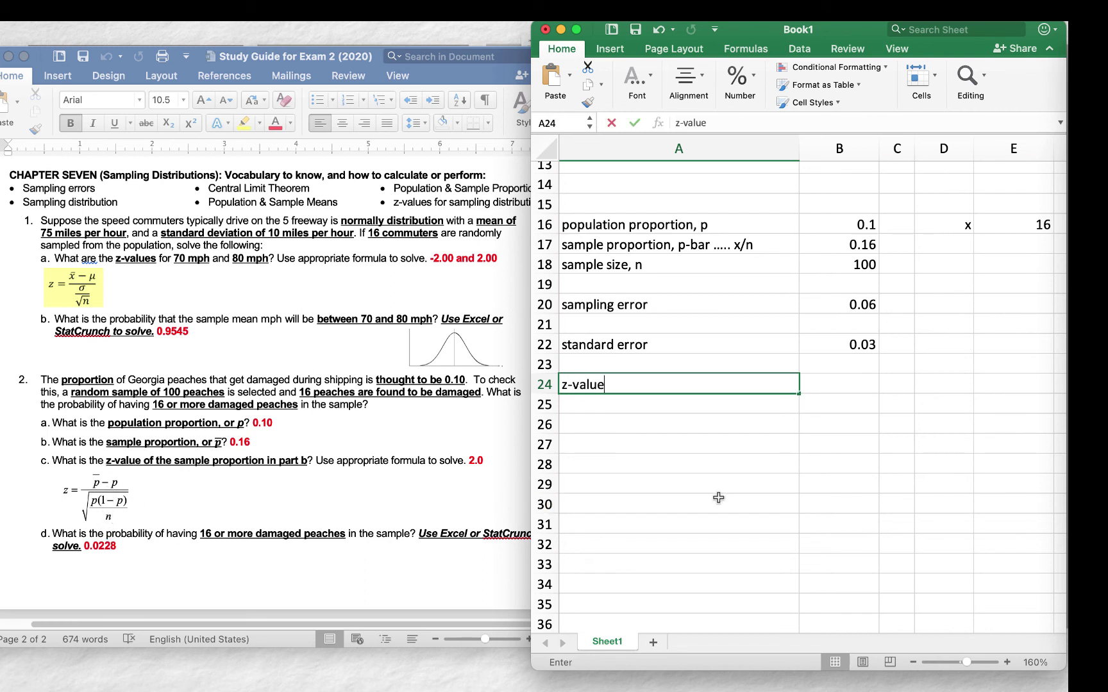
key(Return)
Right-align the sampling error, standard error and z-value labels in A20:A24.
key(Up)
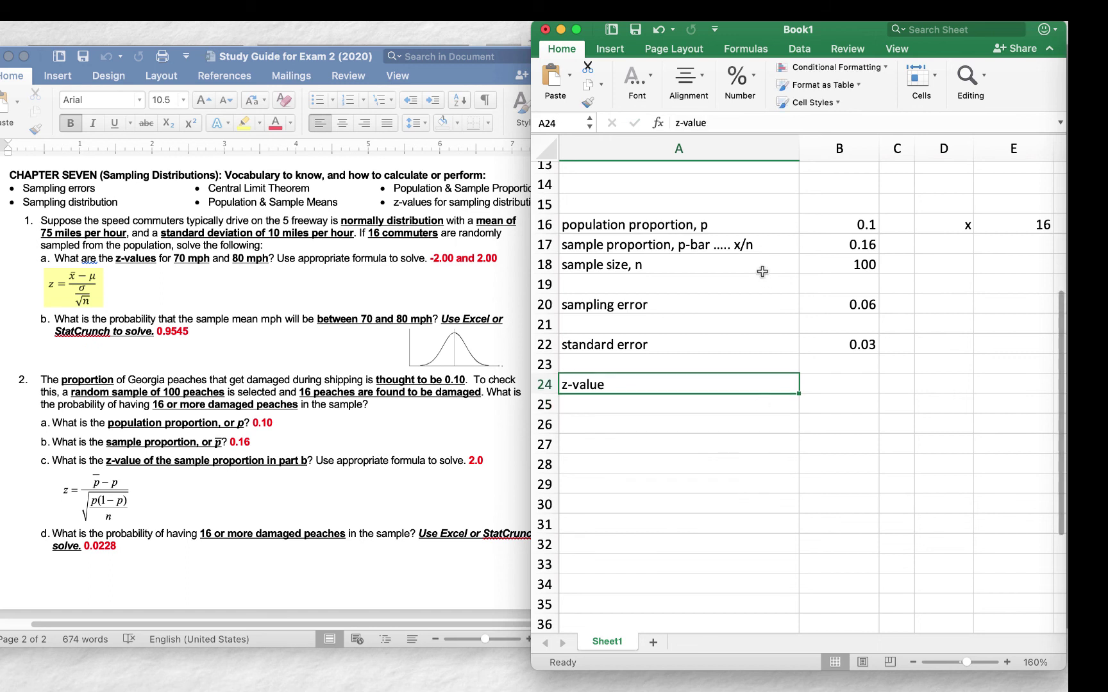
shift+click(747, 306)
click(689, 79)
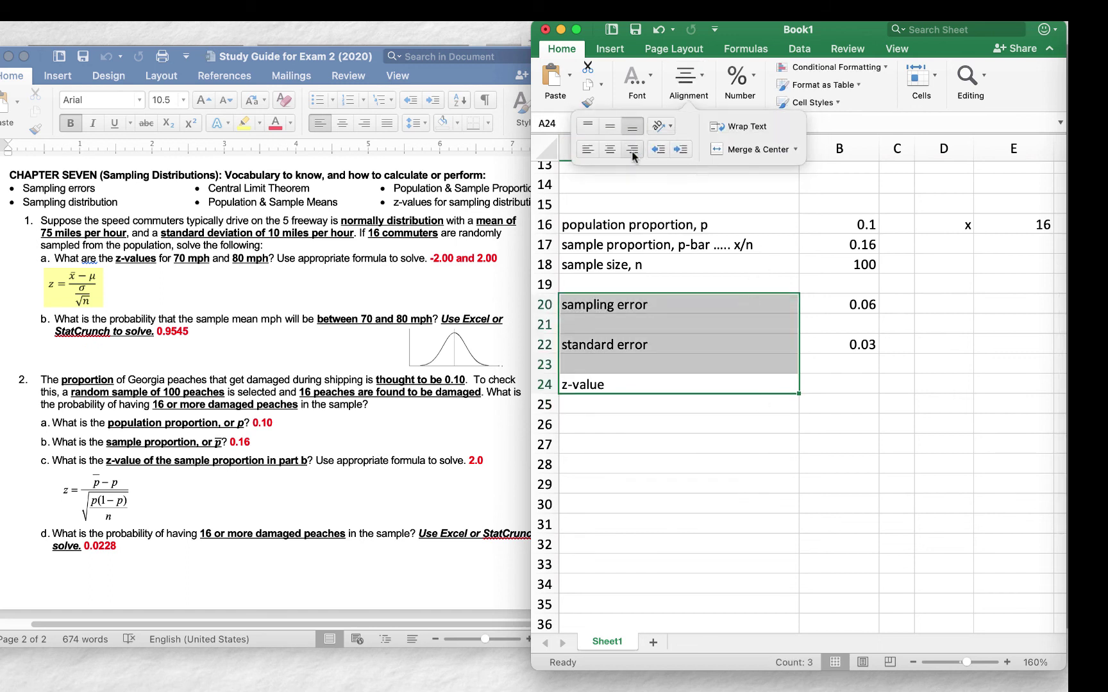
click(632, 156)
click(827, 468)
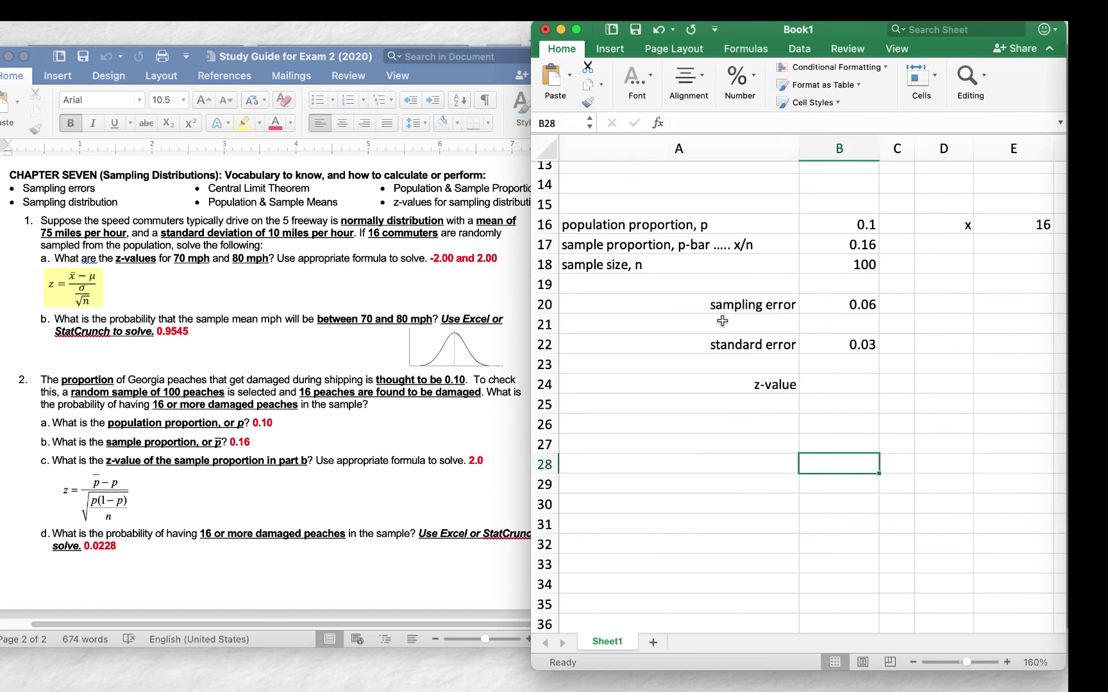
Calculate the z-value in B24 as sampling error divided by standard error, using =B20/B22.
click(847, 386)
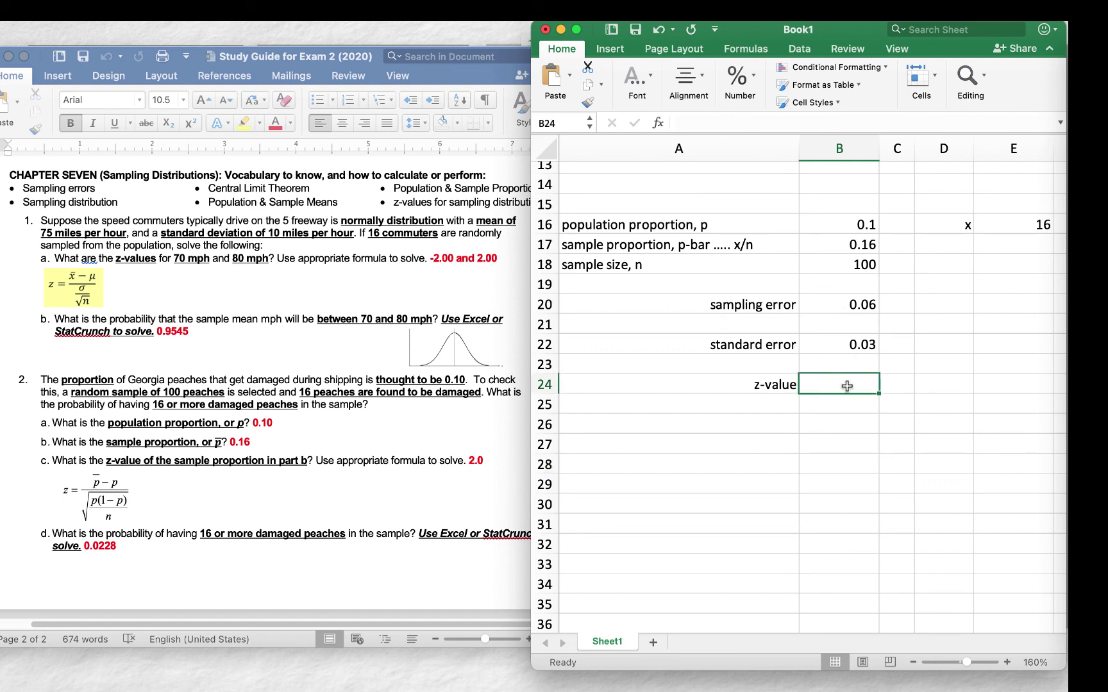
text(=)
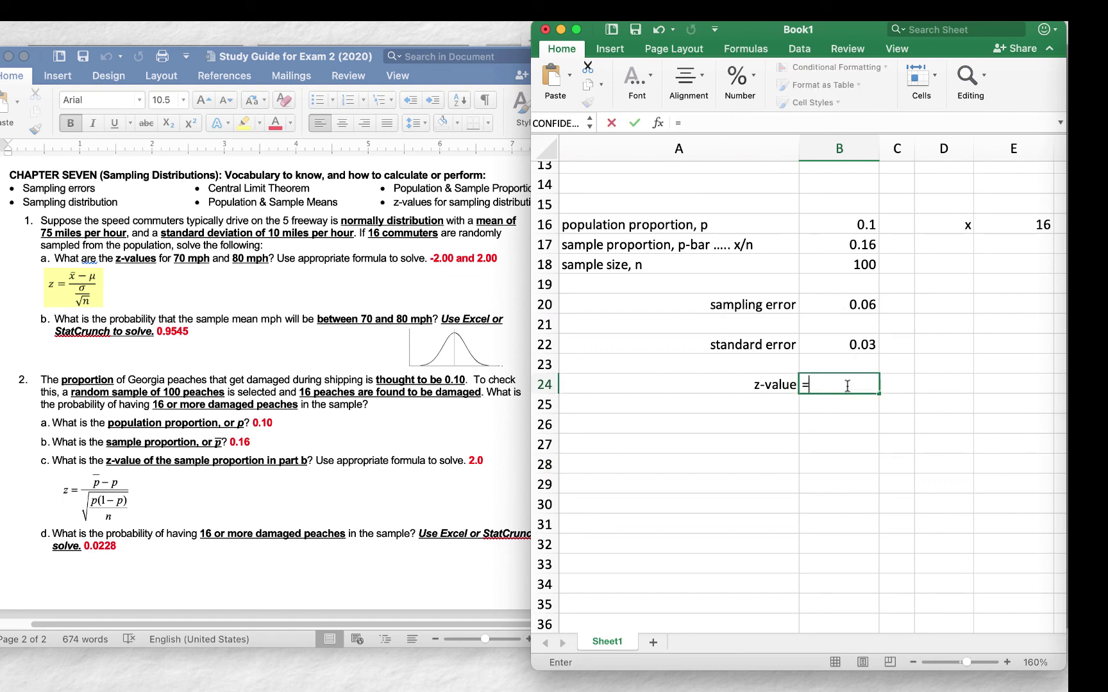
click(857, 304)
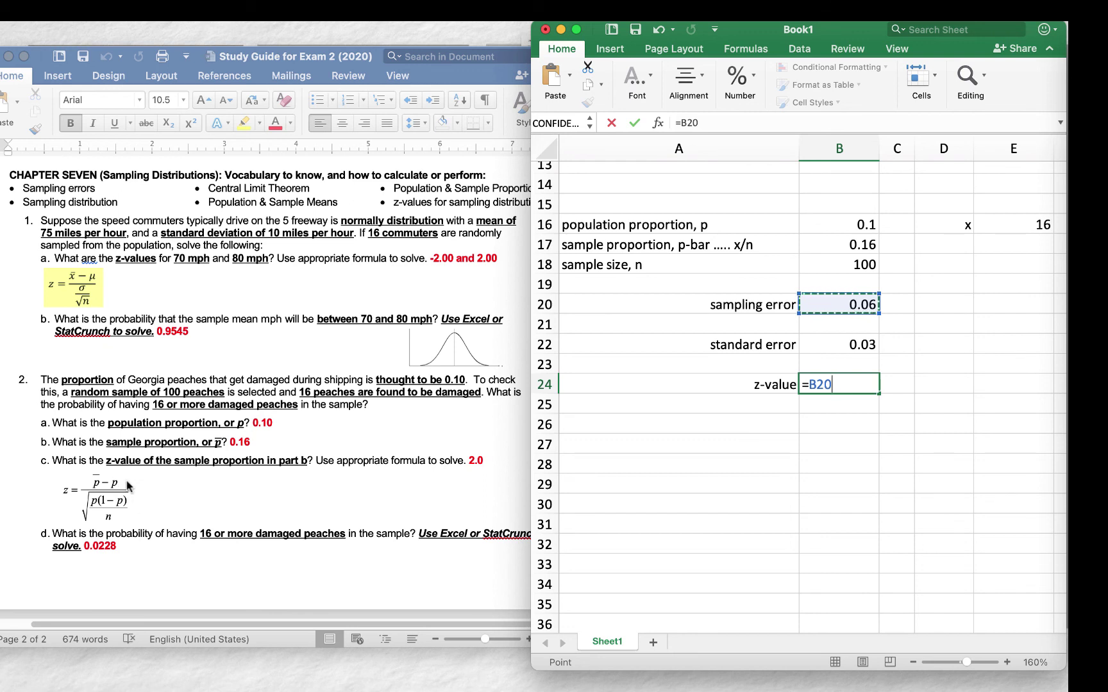
text(/)
click(843, 346)
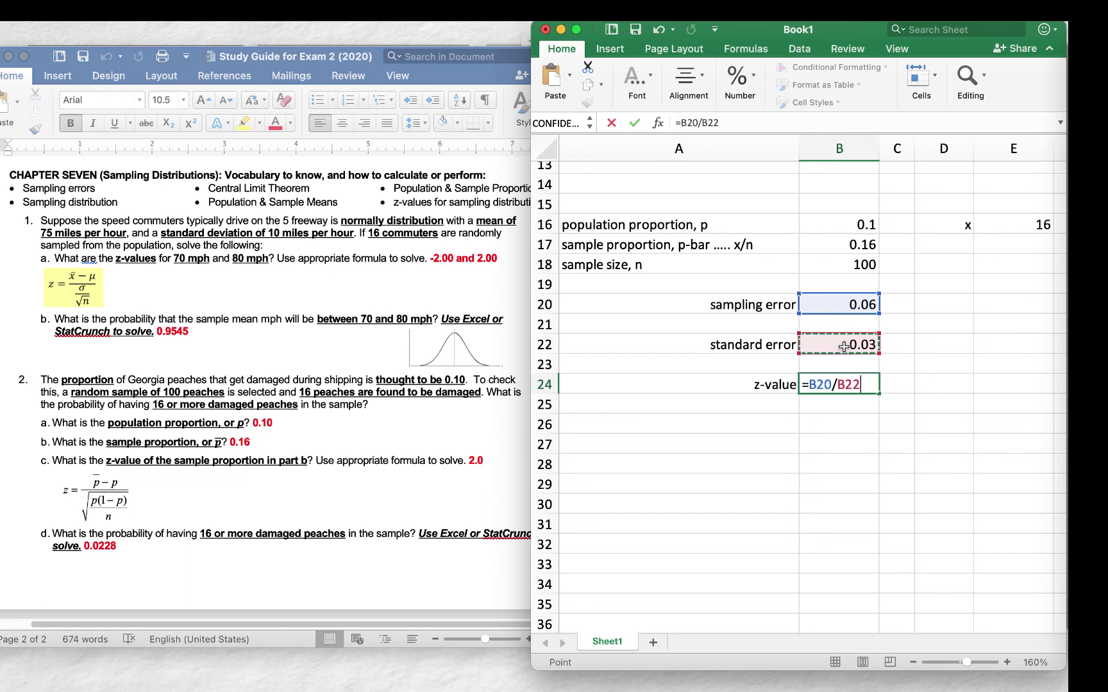
key(Return)
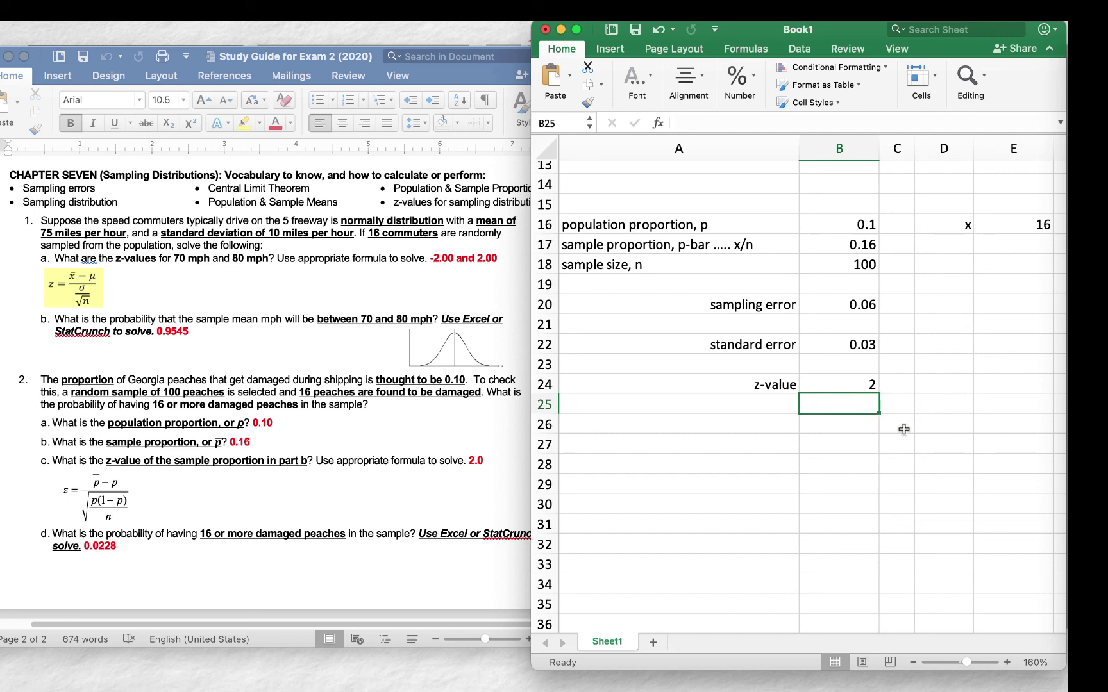
Add the note "0.16 of damaged peaches" in B25 beneath the z-value.
text(0.16)
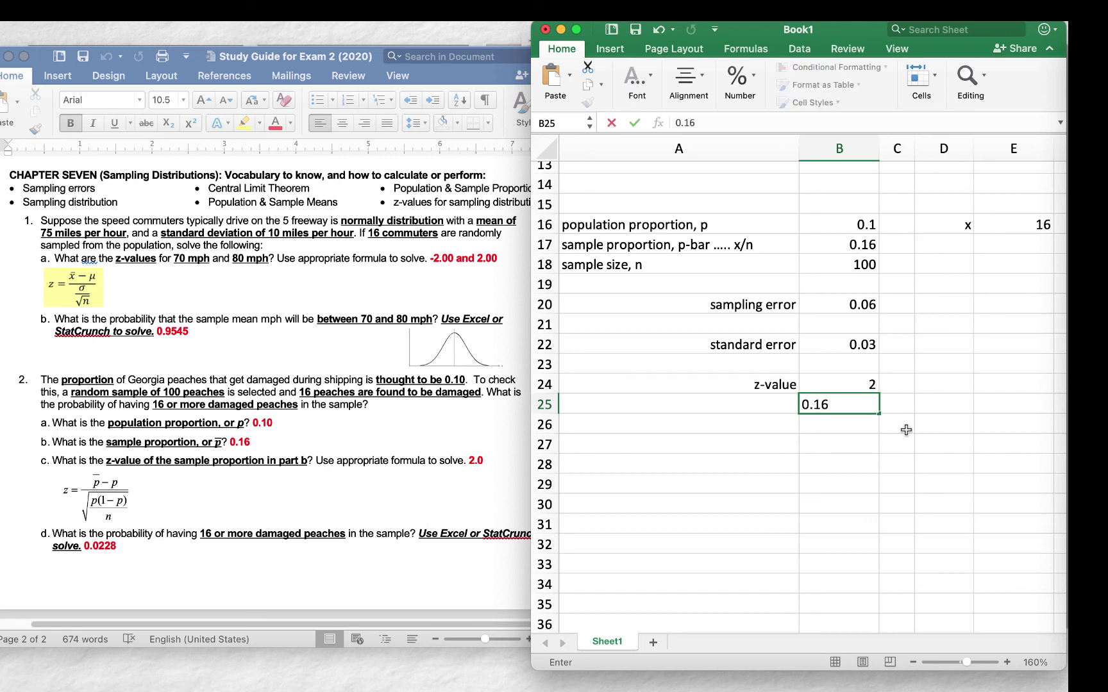
text( of damaged peaches)
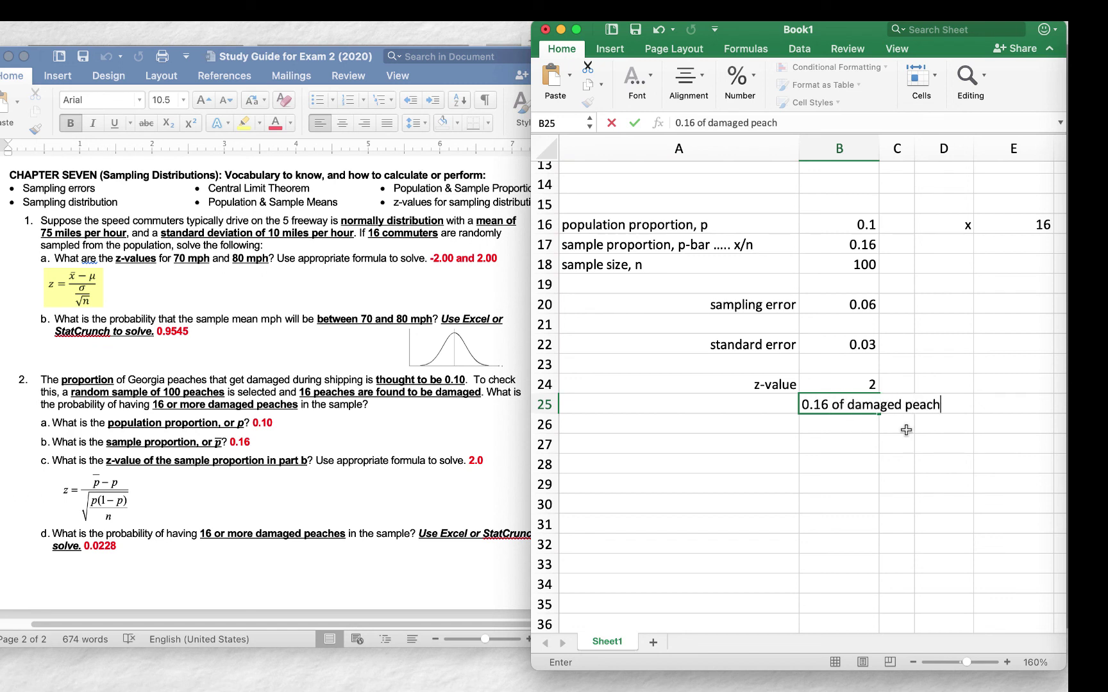
key(Return)
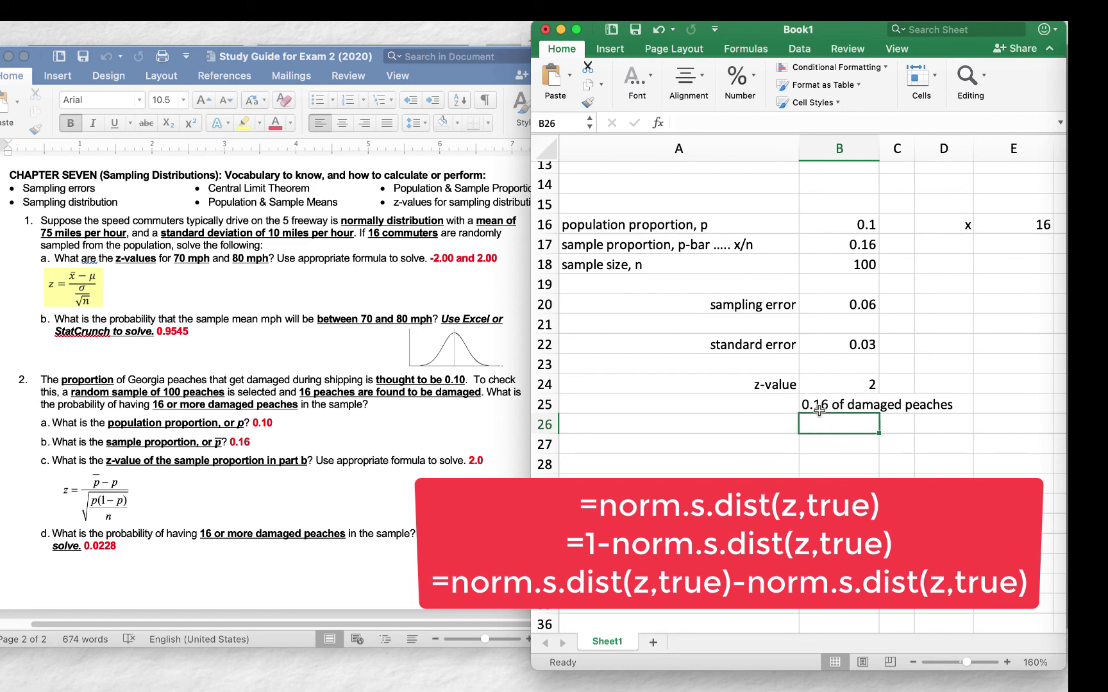
Try other inputs in the peach formulas by setting the sample size in B18 to 50 and the population proportion in B16 to 0.2.
scroll(806, 471, down, 3)
scroll(825, 356, up, 7)
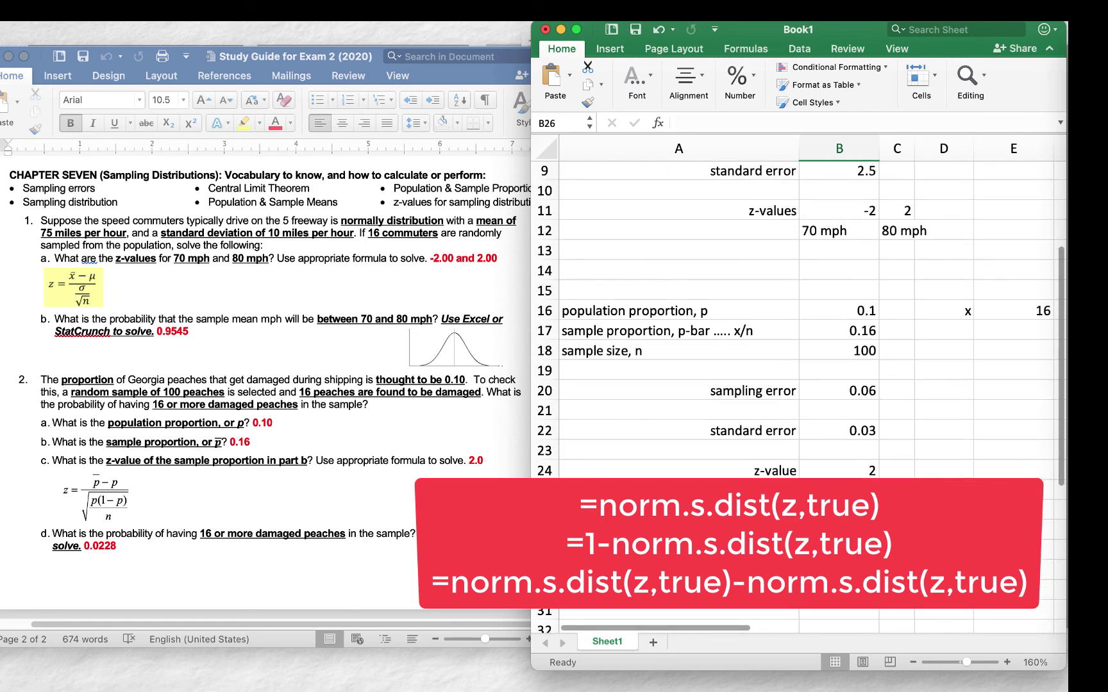
scroll(843, 470, down, 6)
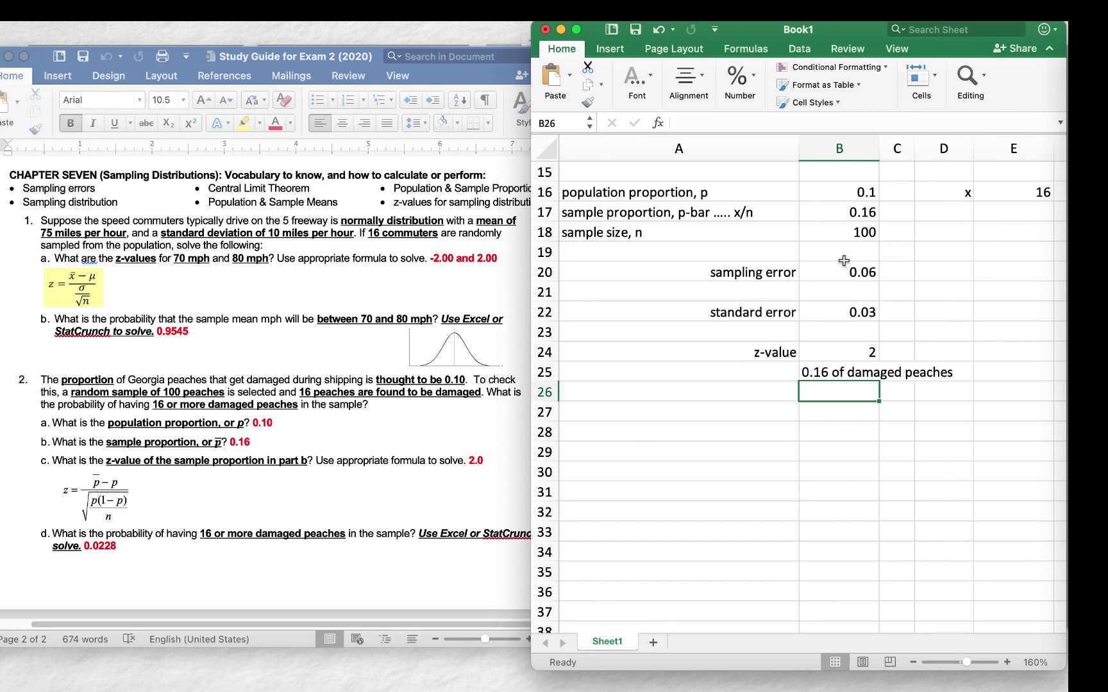
click(842, 239)
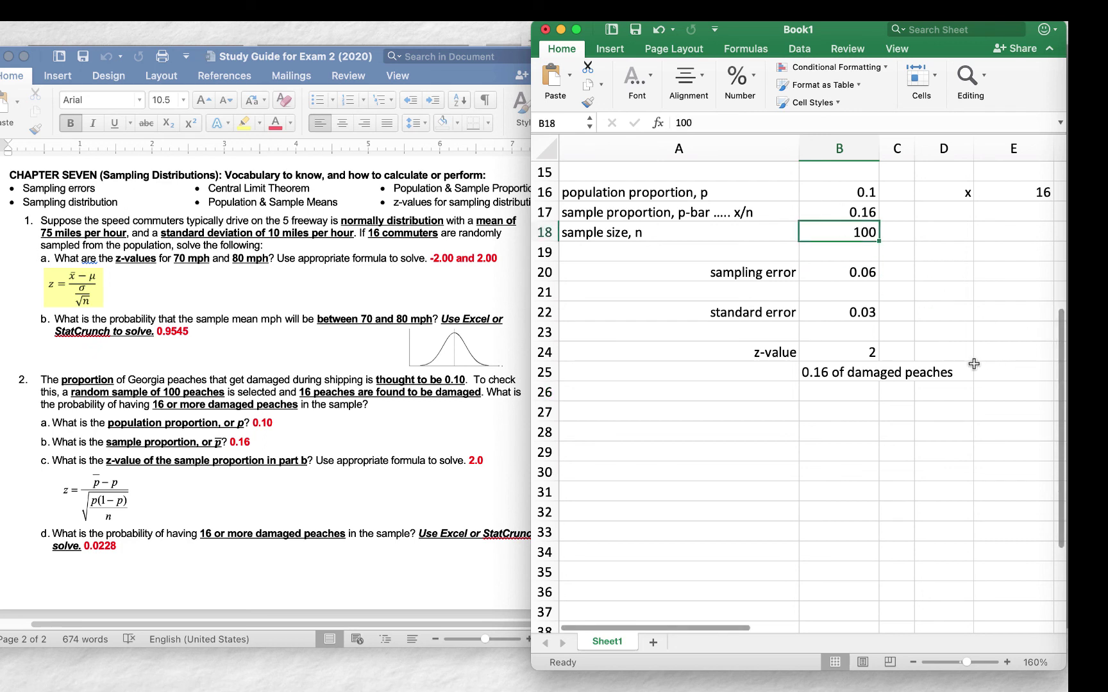
text(50)
key(Return)
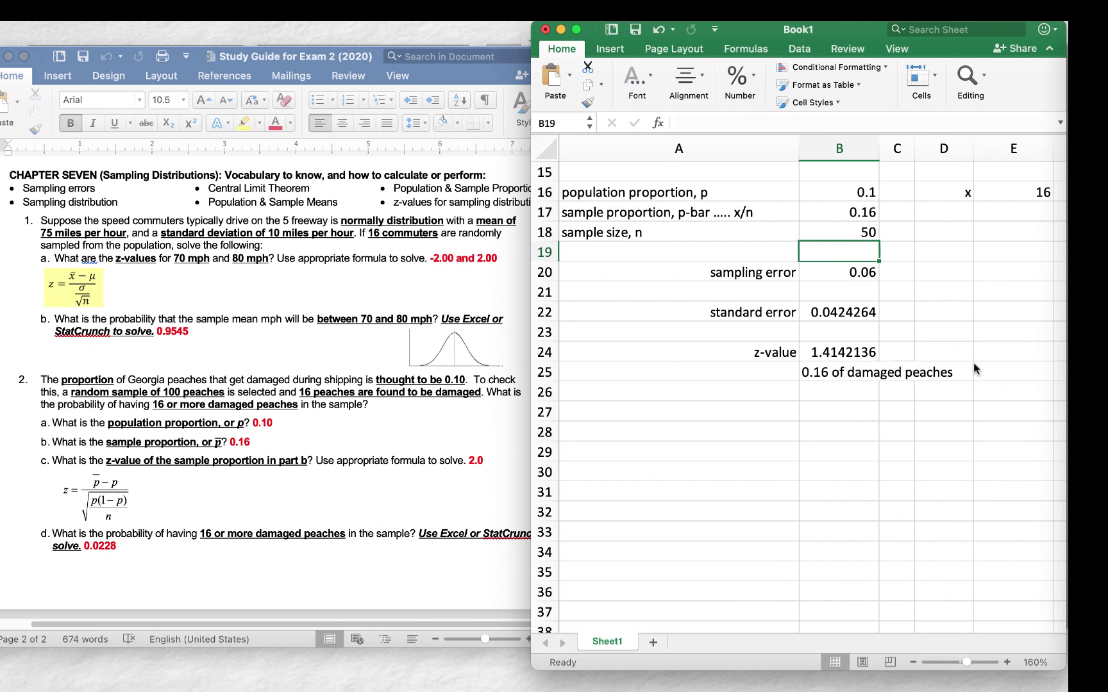
click(838, 200)
text(0.2)
key(Return)
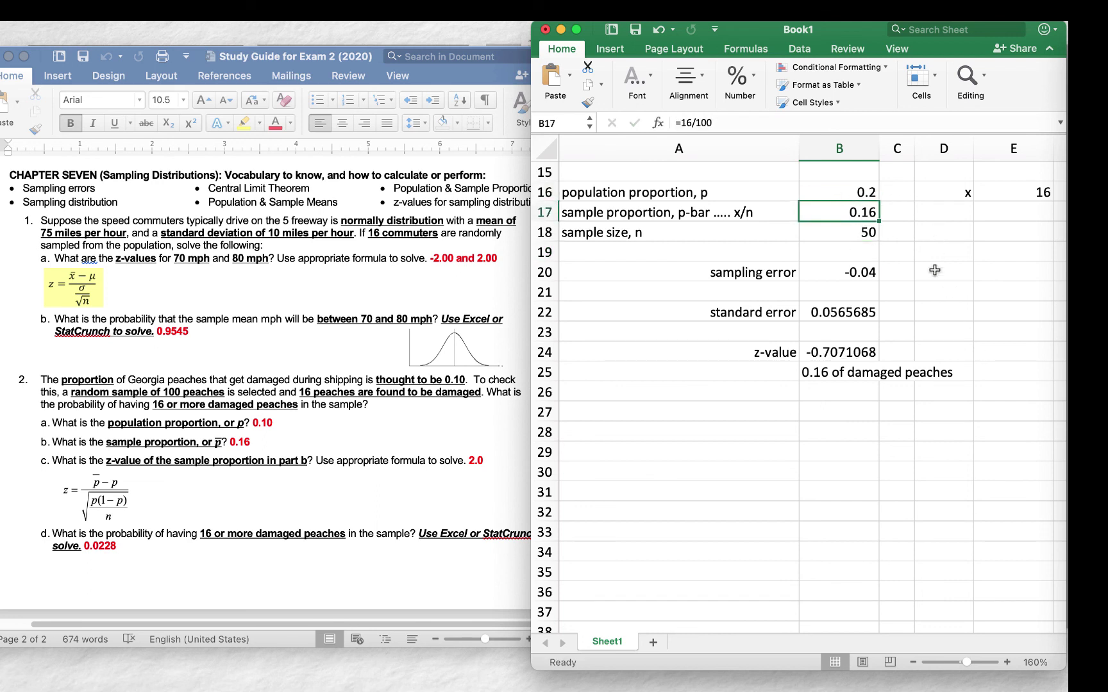
Undo the trial changes to the population proportion and the sample size.
key(super+z)
key(super+z)
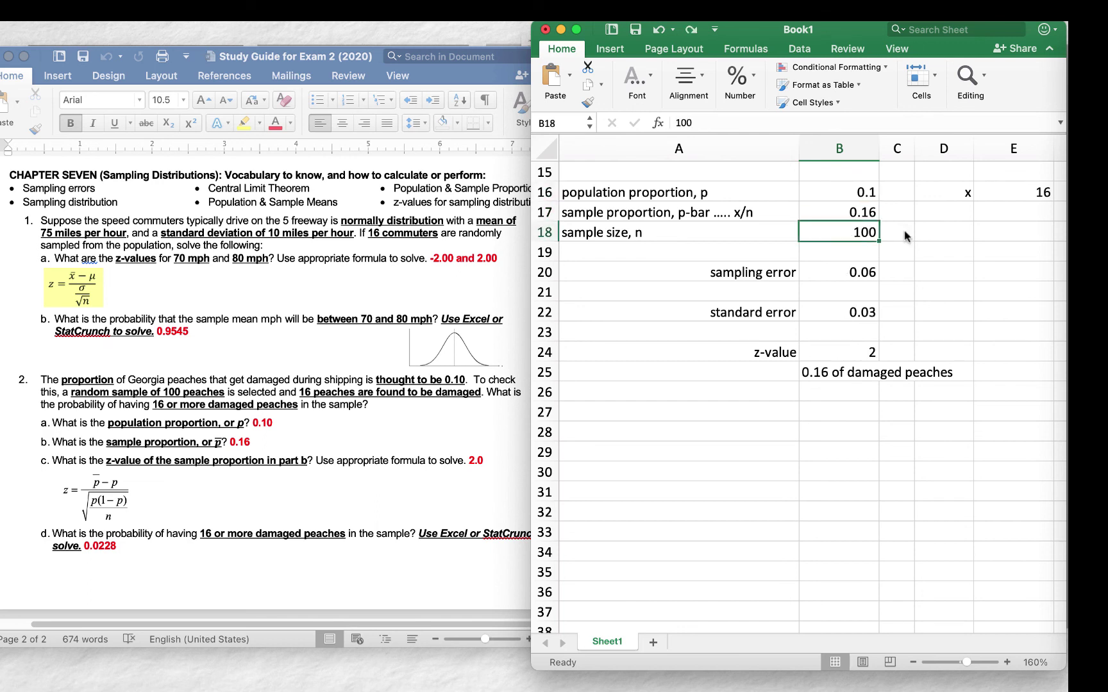
click(903, 277)
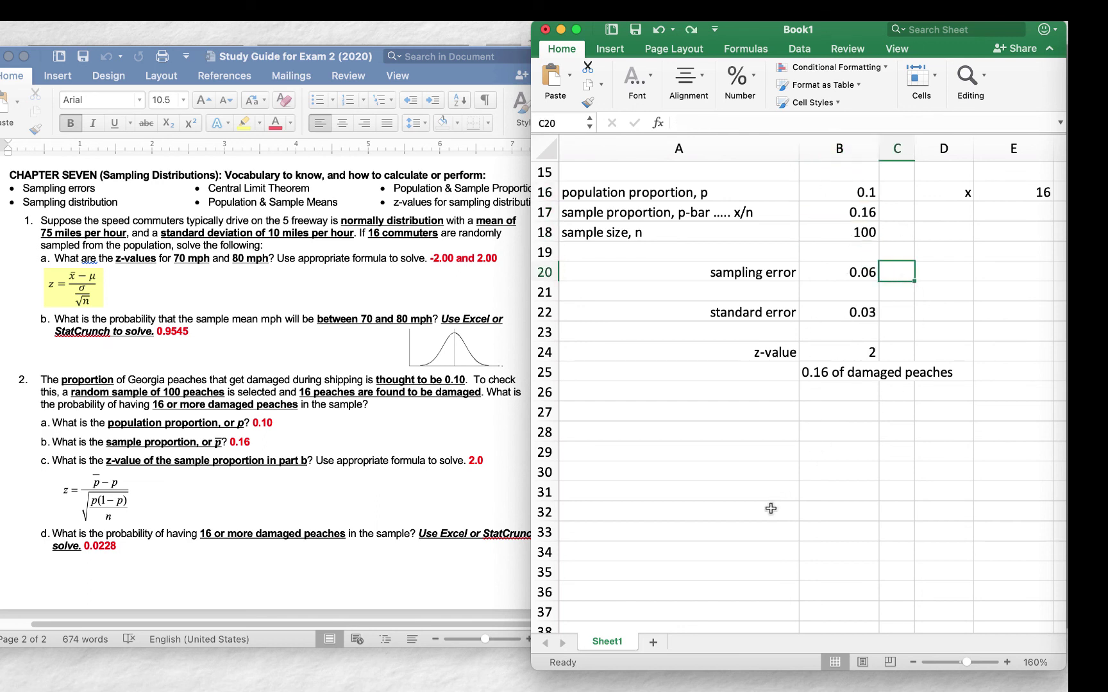